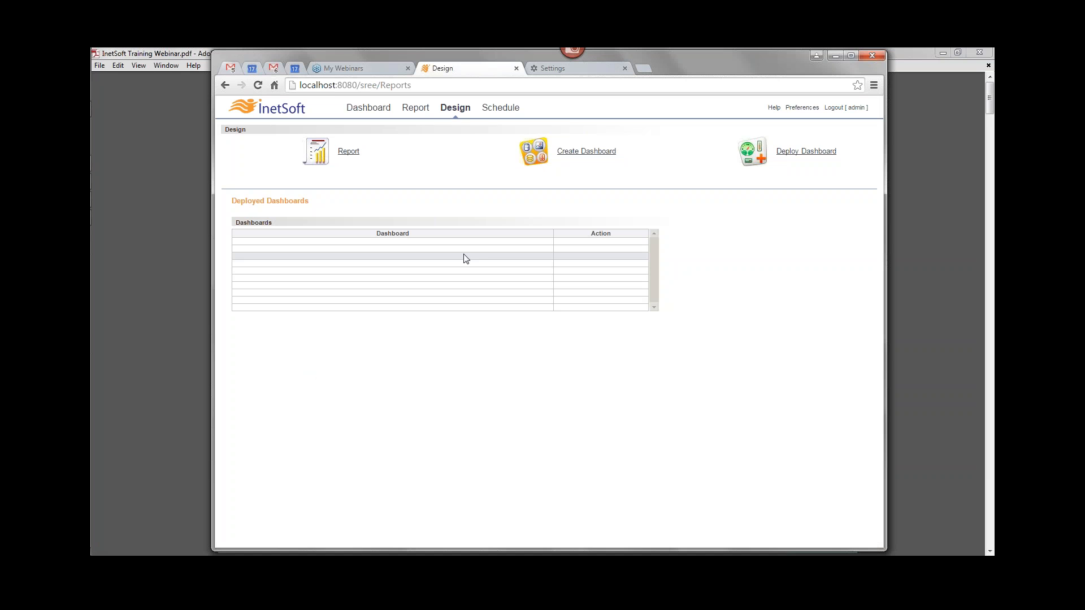
- Launch Visual Composer through Create Dashboard on the Design page
mouse_move(92, 192)
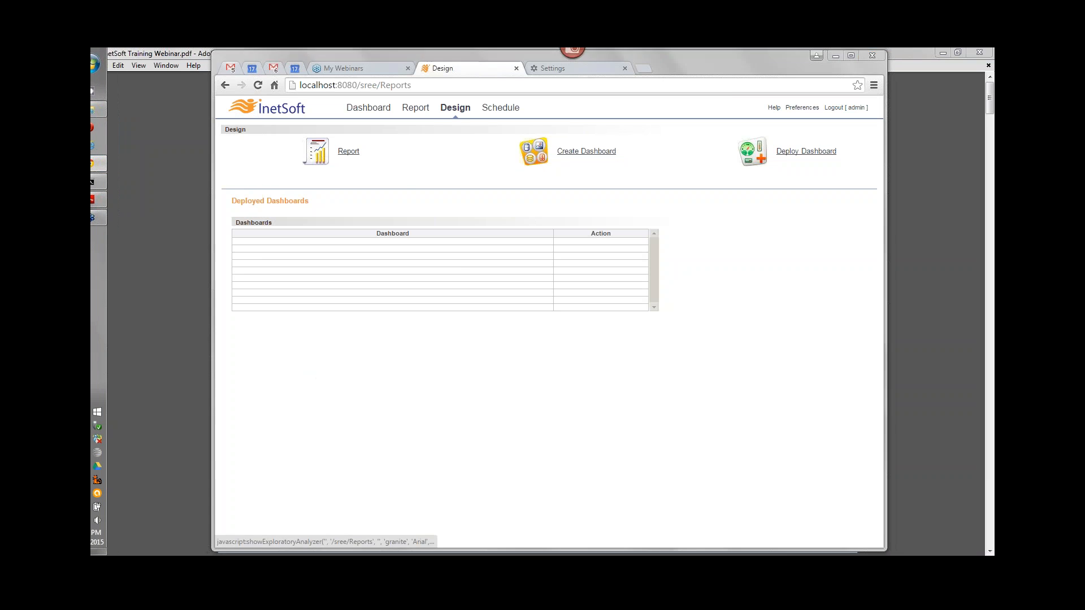
left_click(587, 151)
double_click(631, 55)
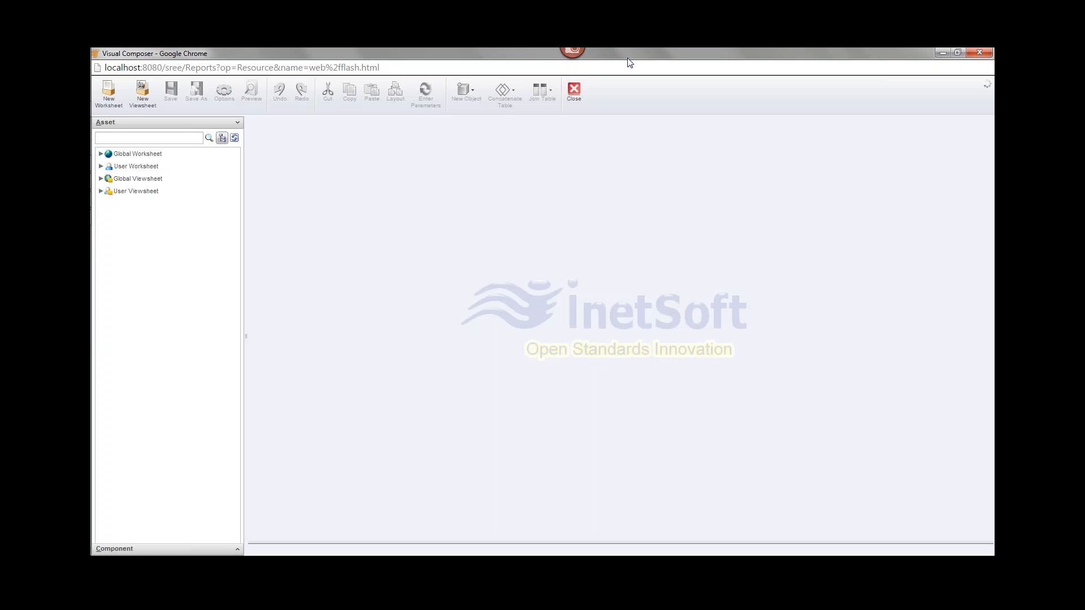
- Create a new viewsheet using the Global Worksheet > Sales > Sales Explore worksheet as its data source
left_click(142, 101)
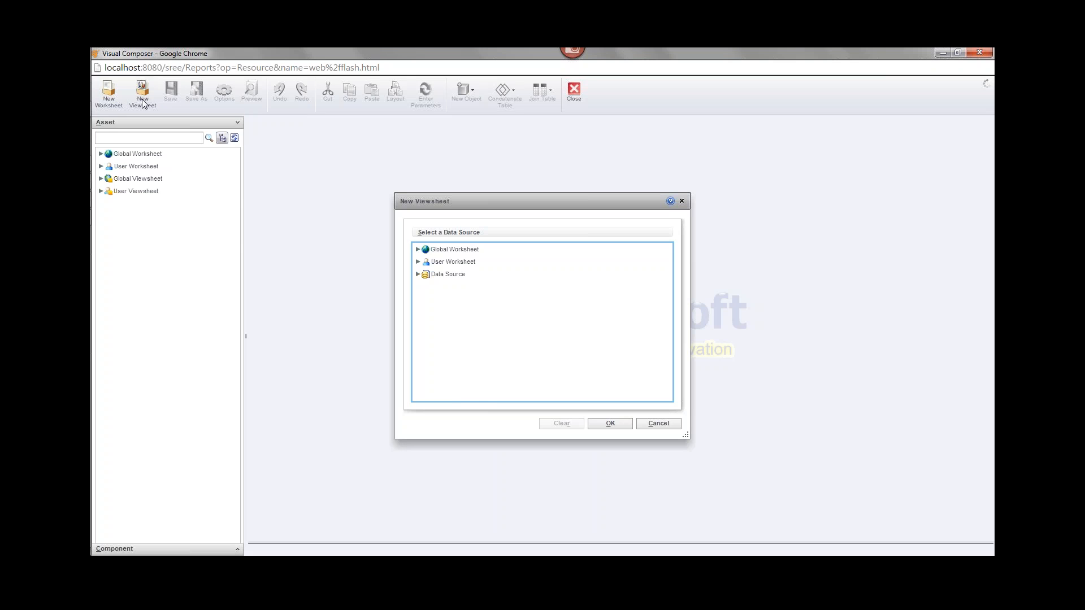
left_click(417, 249)
left_click(428, 274)
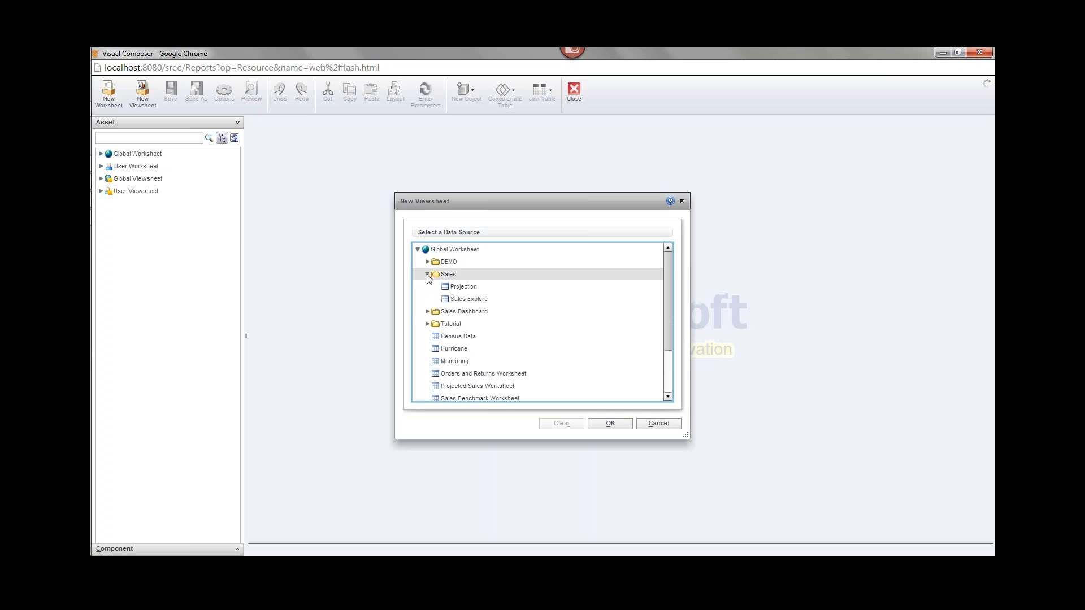
double_click(451, 300)
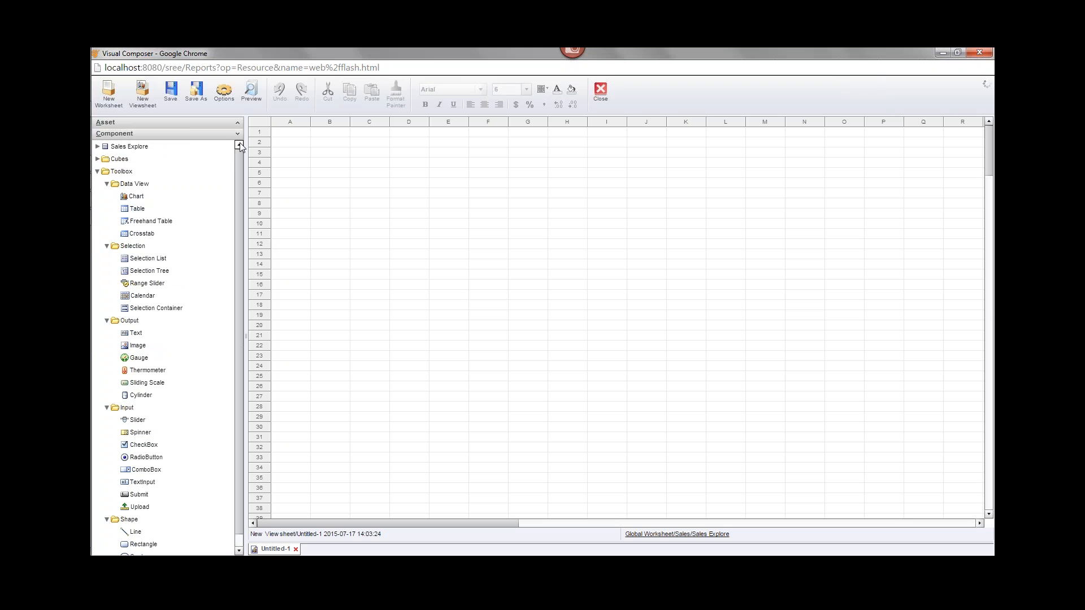
- Place a table on the viewsheet and bind Sales' Date, Name, Category and Company fields to it
left_click(97, 146)
left_click(107, 160)
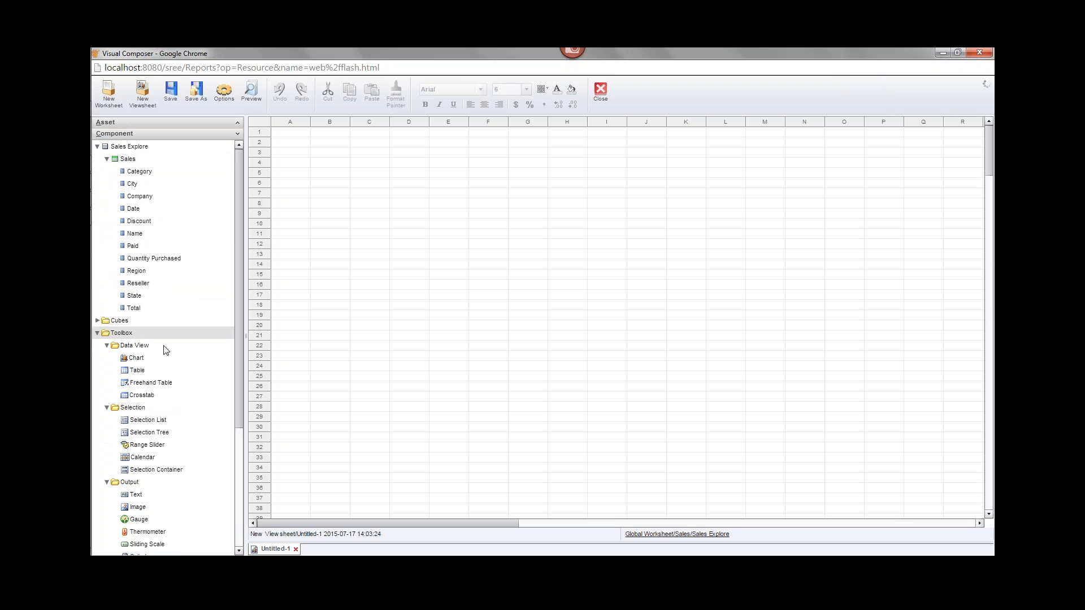
left_click_drag(137, 370, 374, 182)
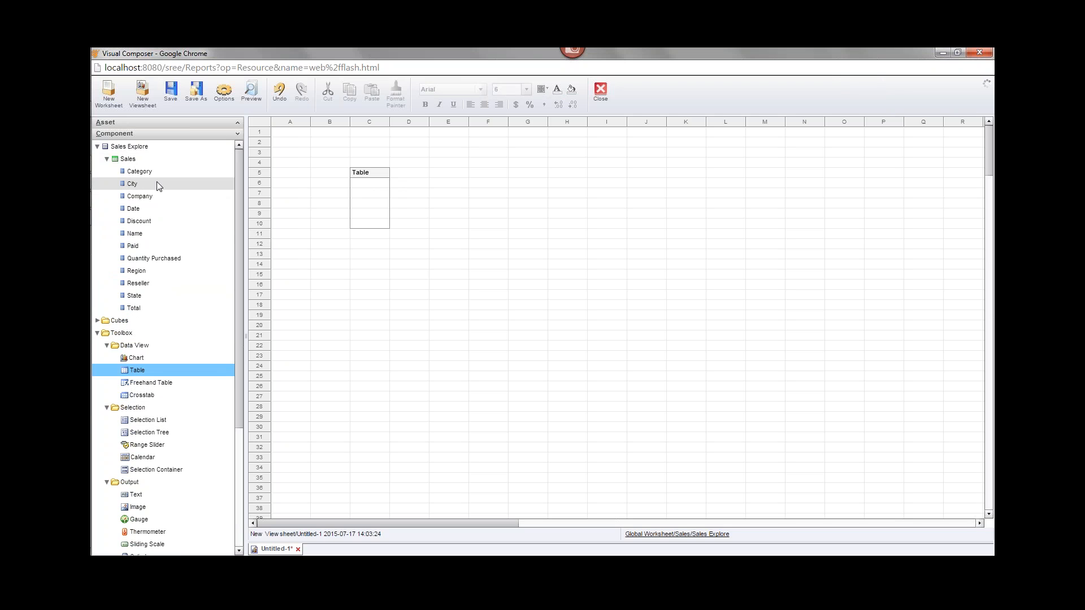
left_click_drag(156, 204, 355, 202)
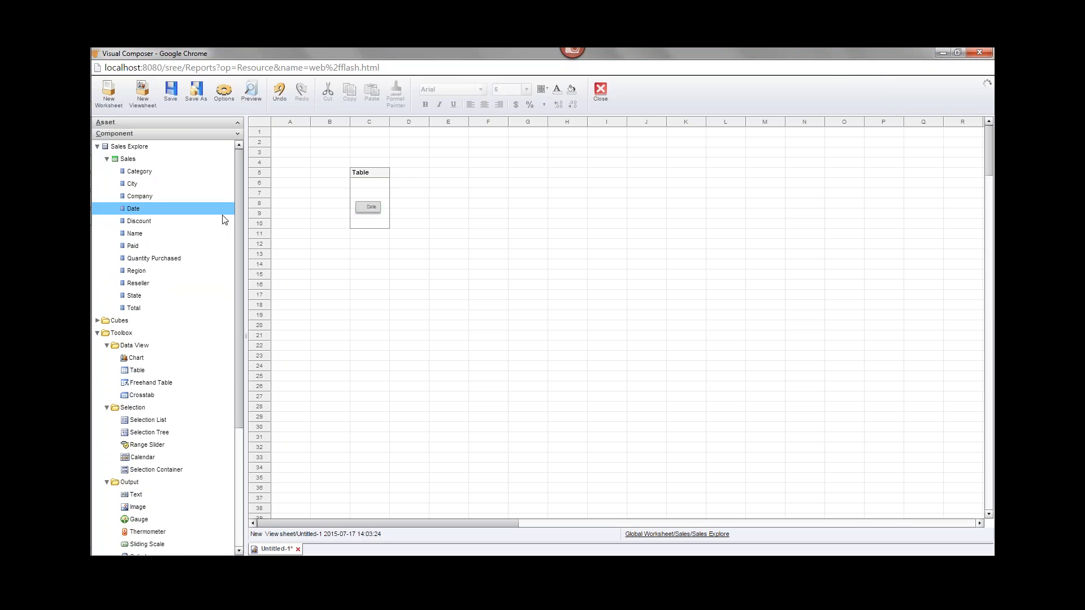
left_click_drag(145, 231, 389, 207)
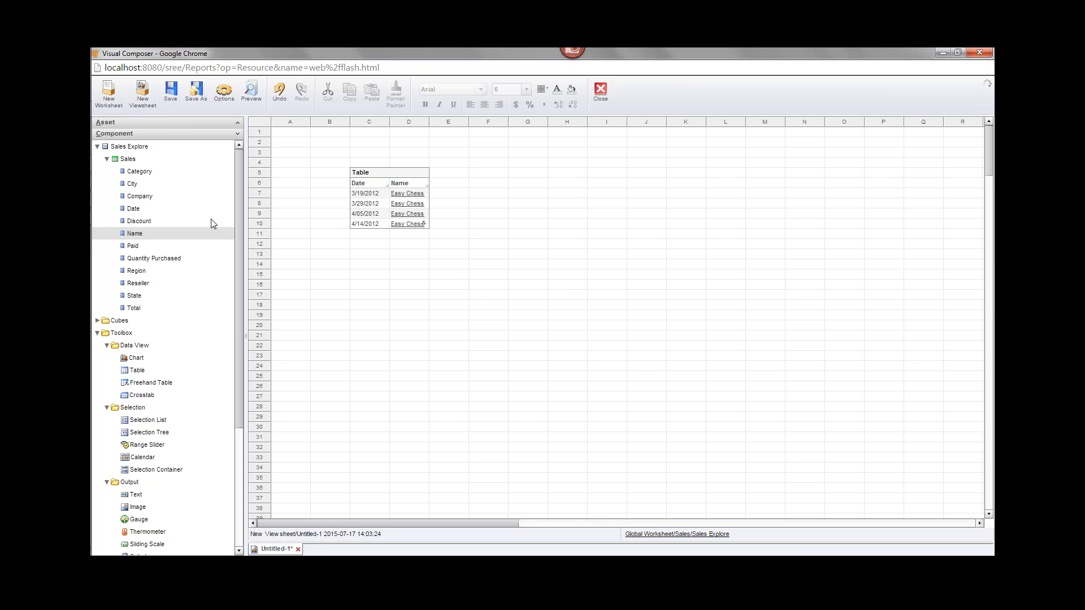
left_click_drag(170, 172, 412, 285)
left_click(388, 176)
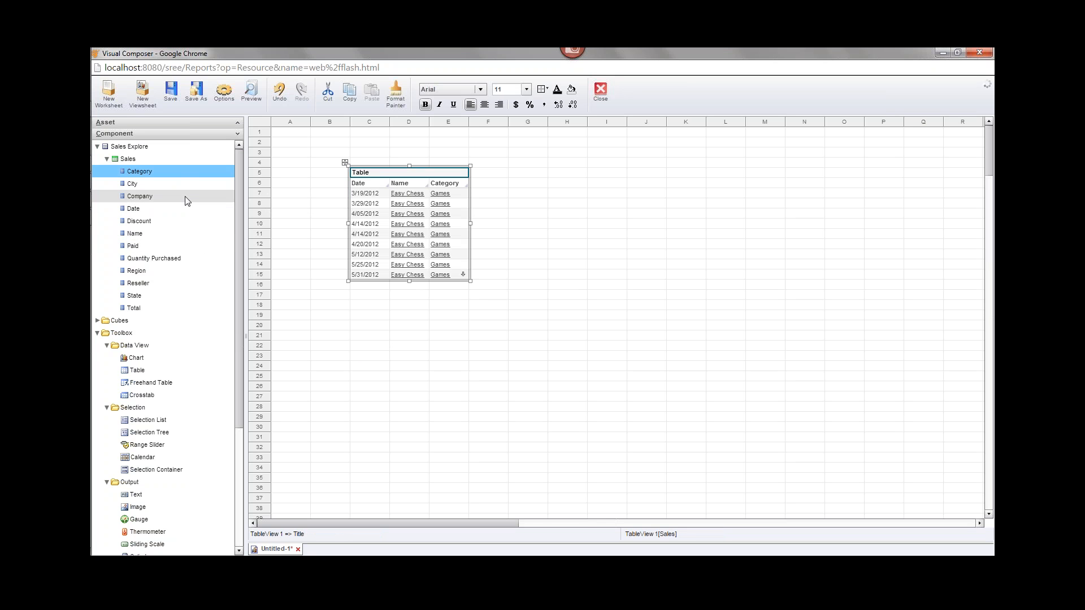
left_click_drag(189, 197, 588, 235)
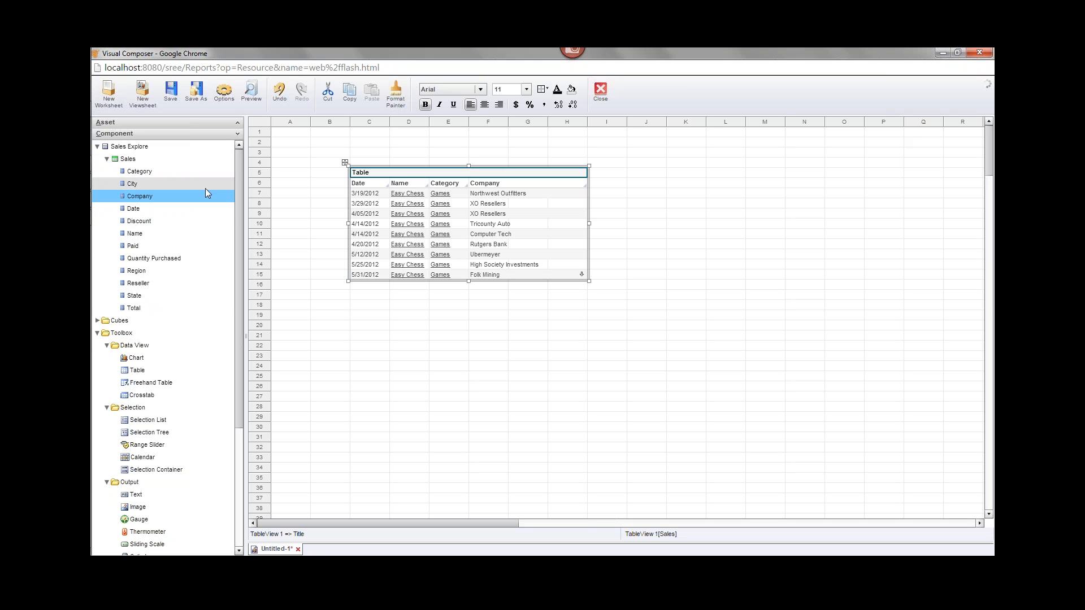
- Choose New Calculated Field from the Sales table's context menu in the Component tree
right_click(156, 164)
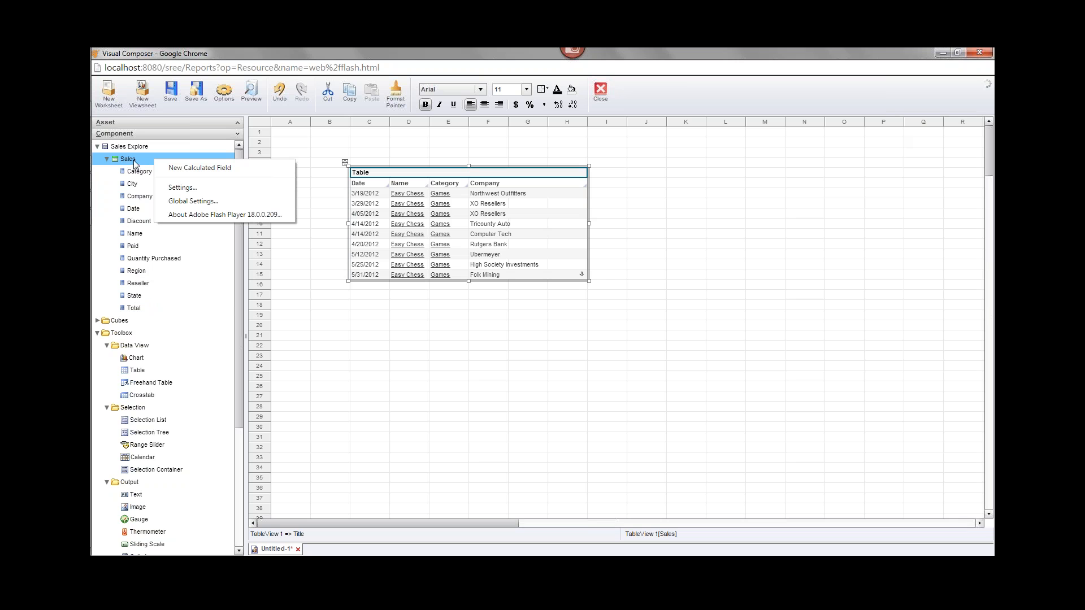
left_click(107, 159)
left_click(108, 159)
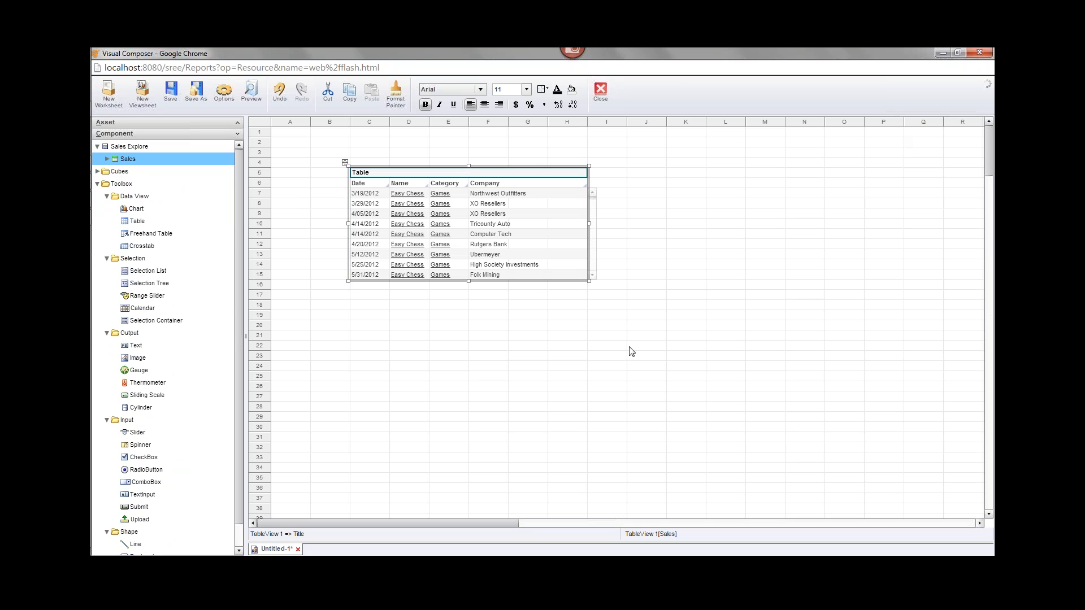
left_click(107, 159)
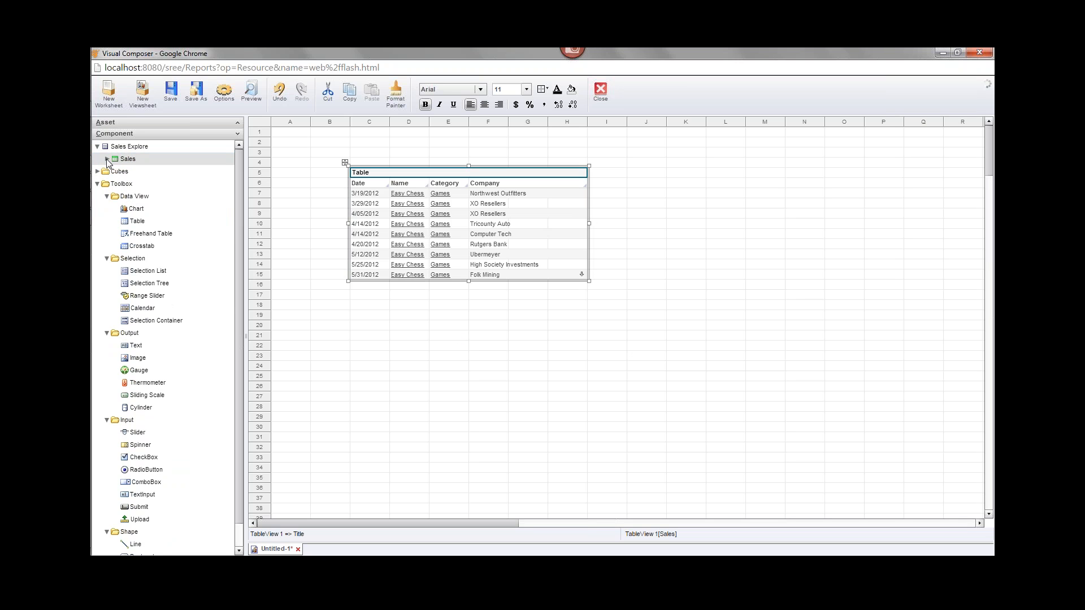
right_click(146, 161)
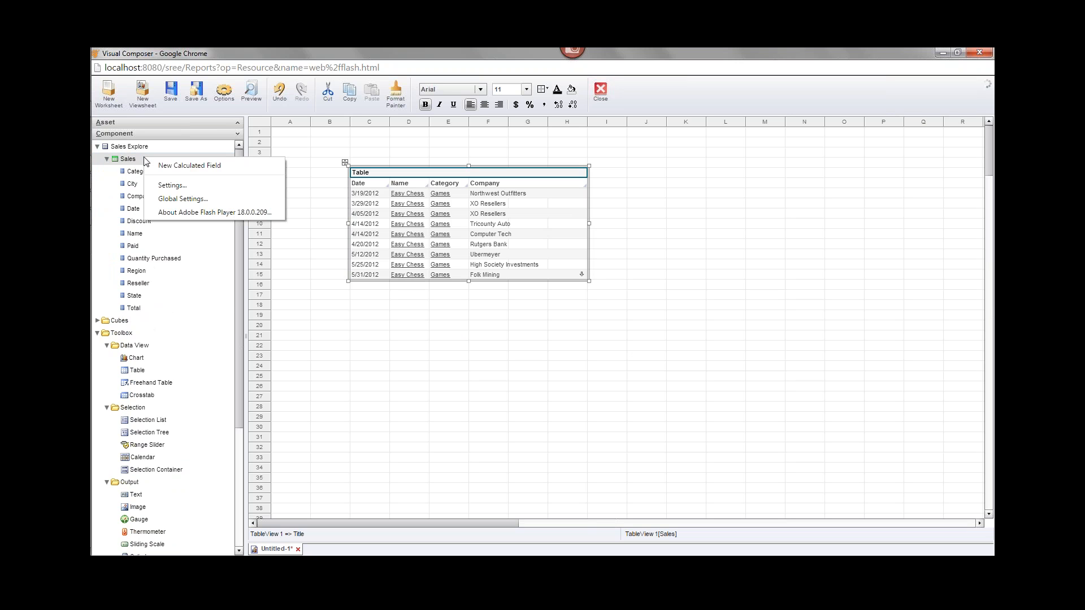
left_click(230, 169)
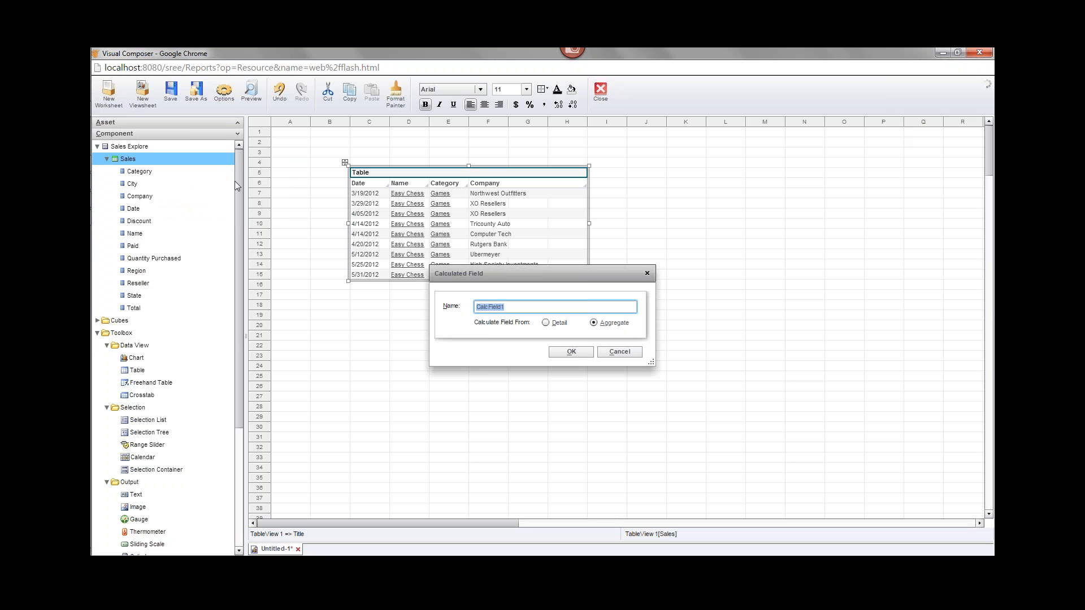
- Name the calculated field 'Company Full', base it on Detail rows, and confirm
type("Company Full")
left_click(546, 323)
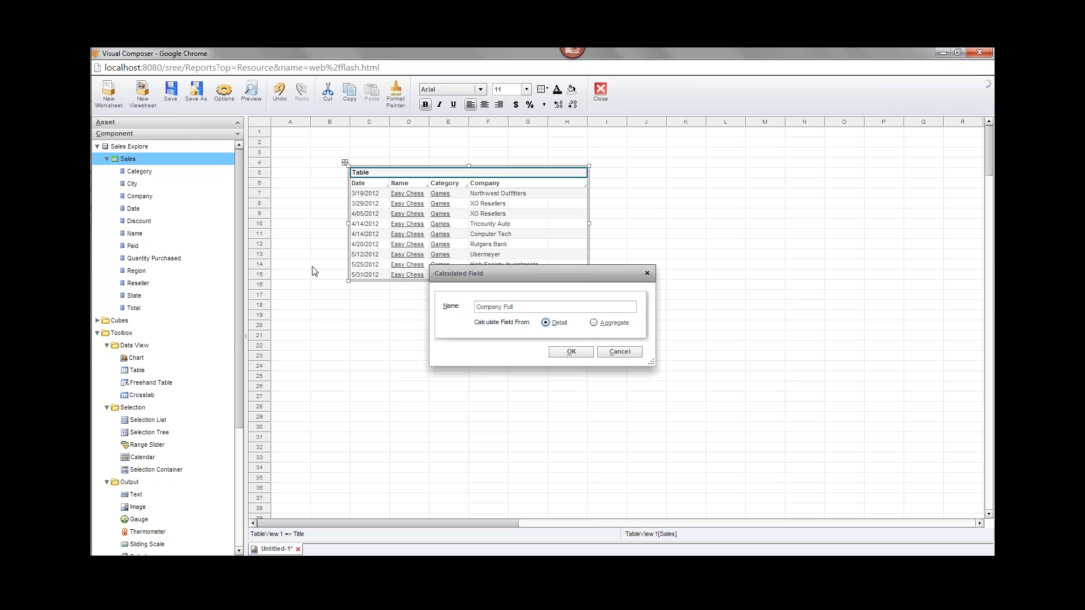
left_click(572, 352)
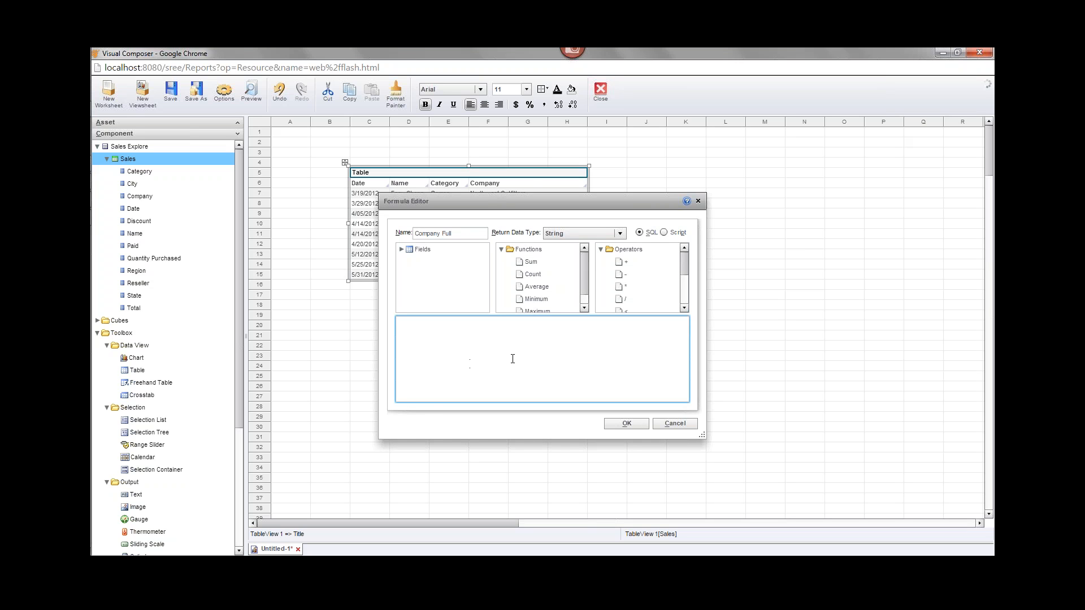
- Set the Company Full formula language to Script and expand the Fields list
left_click(666, 232)
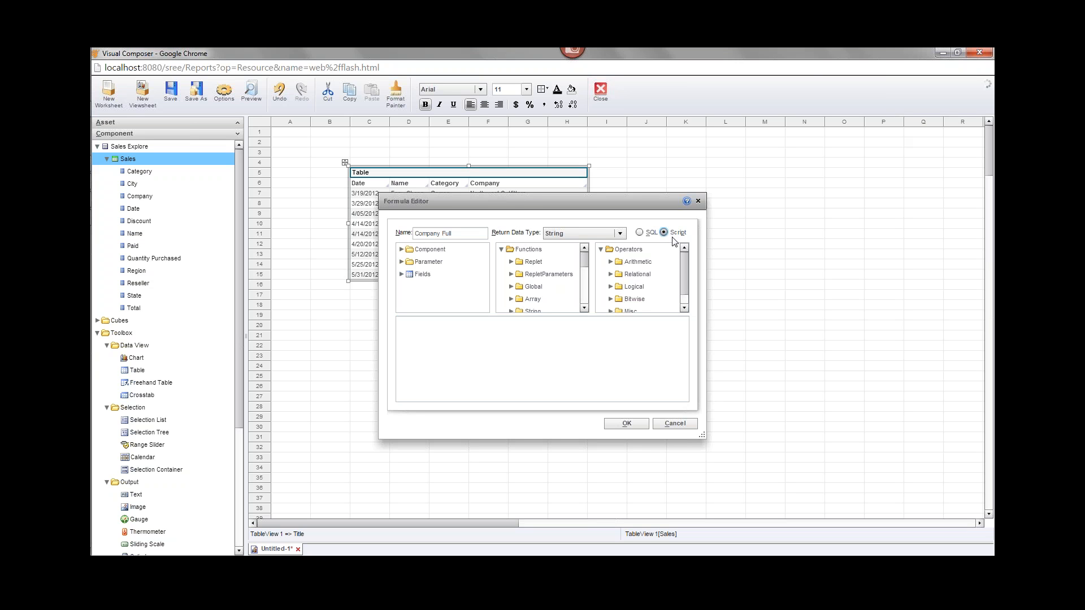
left_click(639, 233)
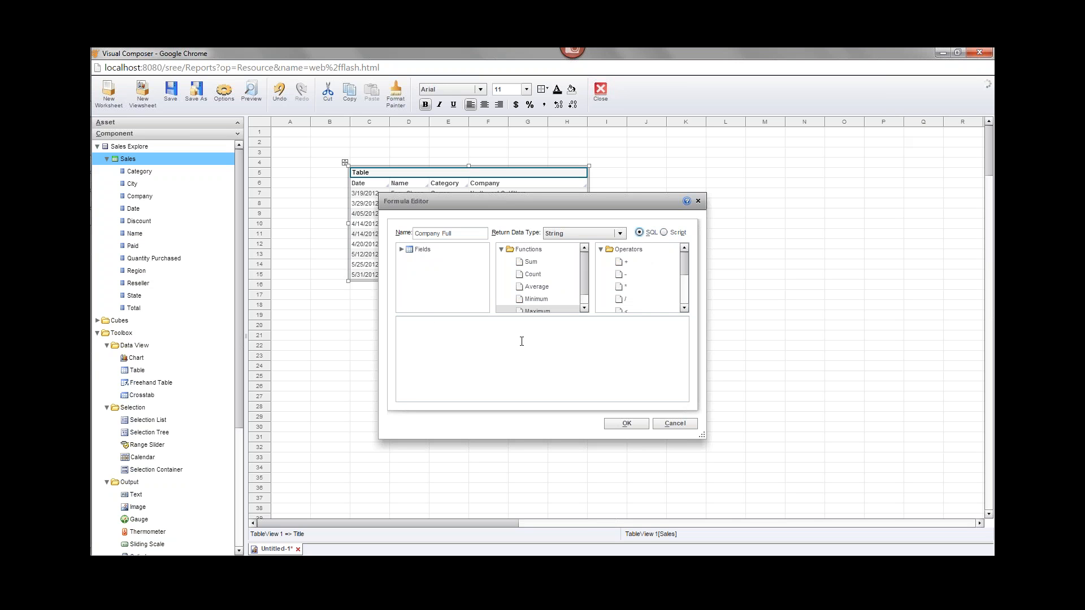
left_click(664, 232)
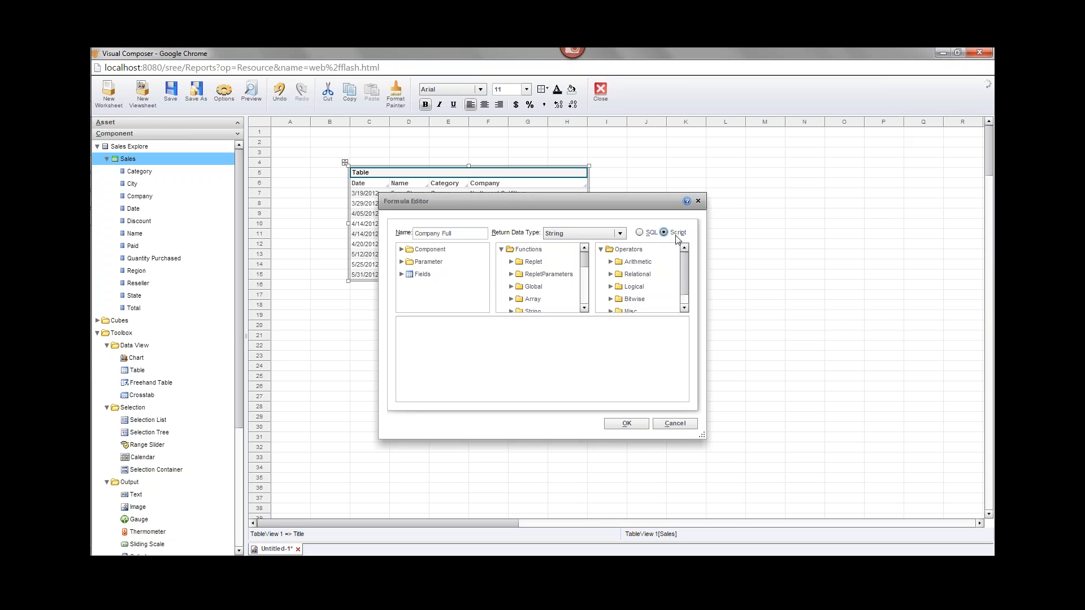
left_click(508, 367)
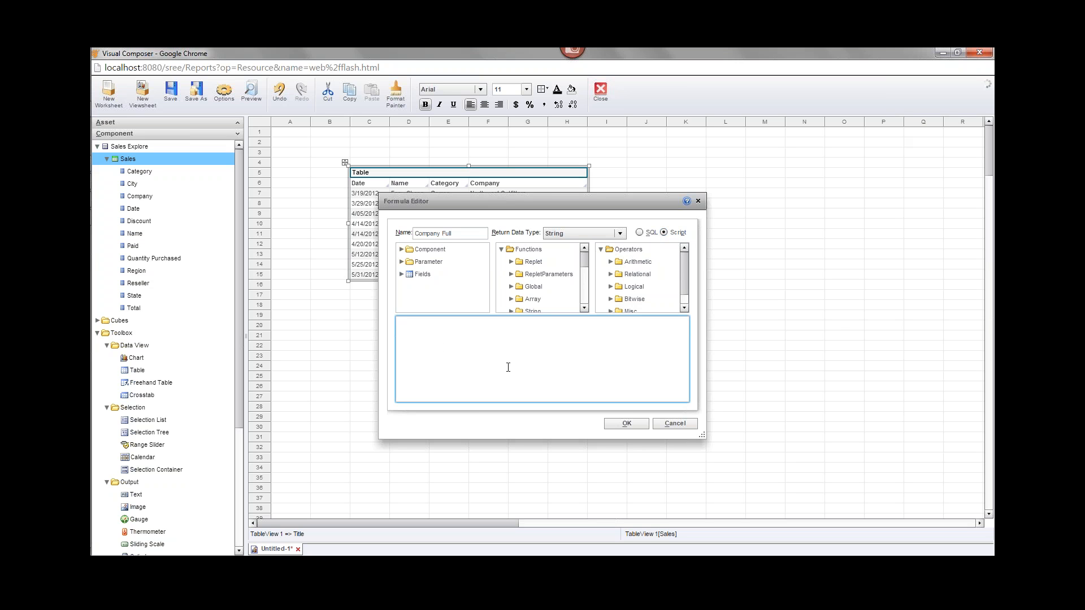
left_click(401, 274)
- Write the Company Full script joining Company, City and State with separators, and save it
left_click_drag(485, 259, 483, 270)
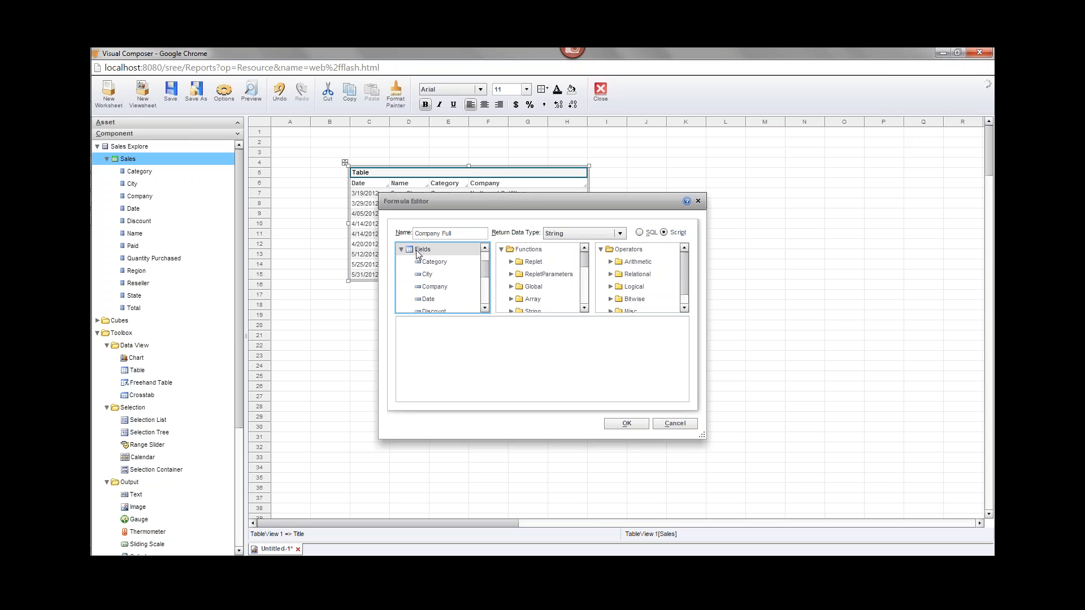
double_click(435, 287)
left_click(422, 328)
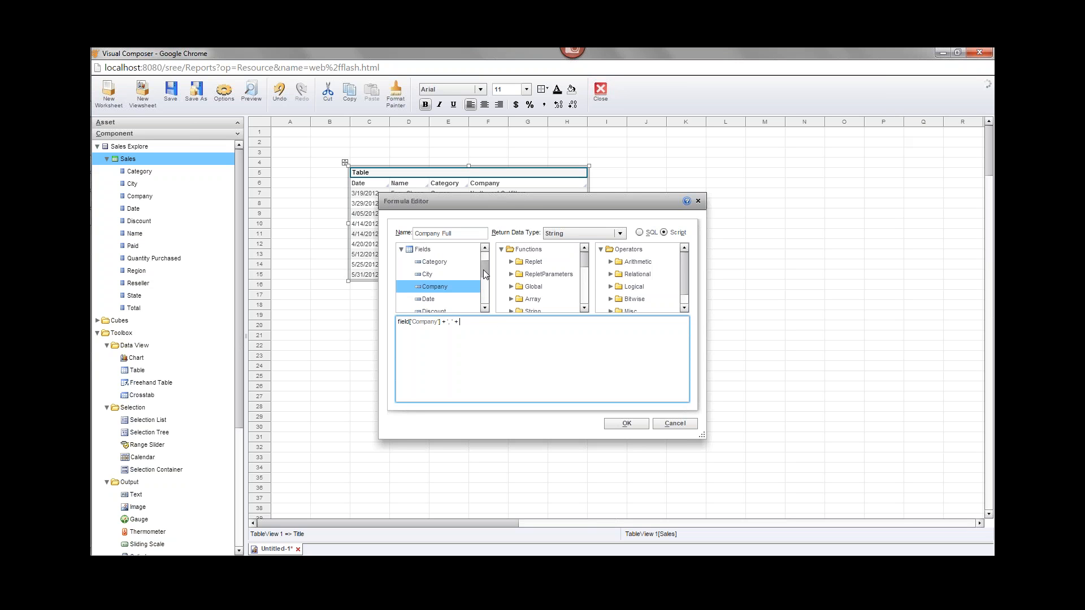
double_click(456, 274)
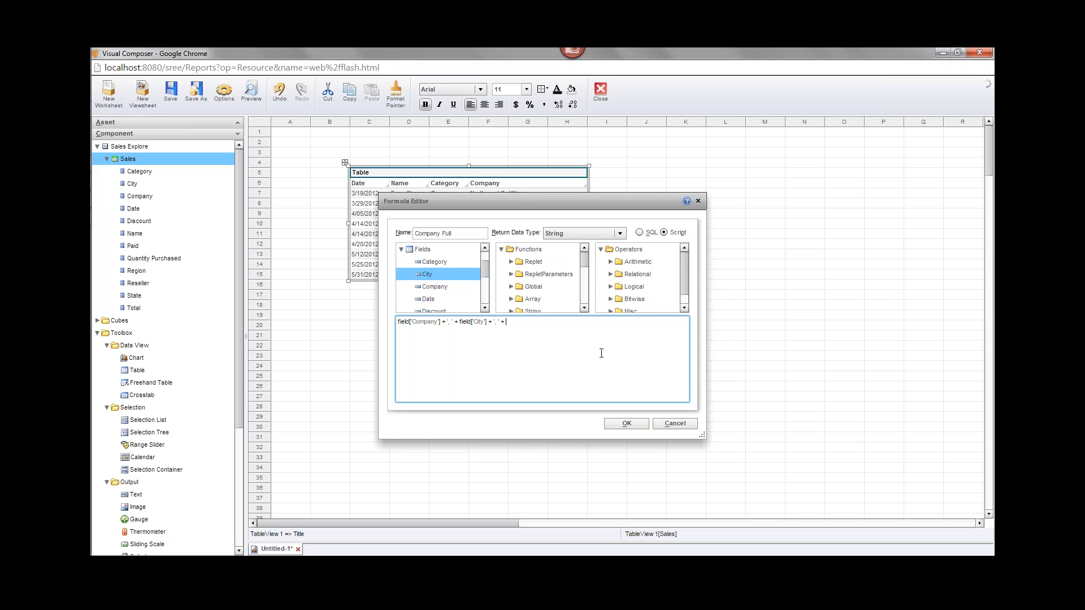
left_click(485, 308)
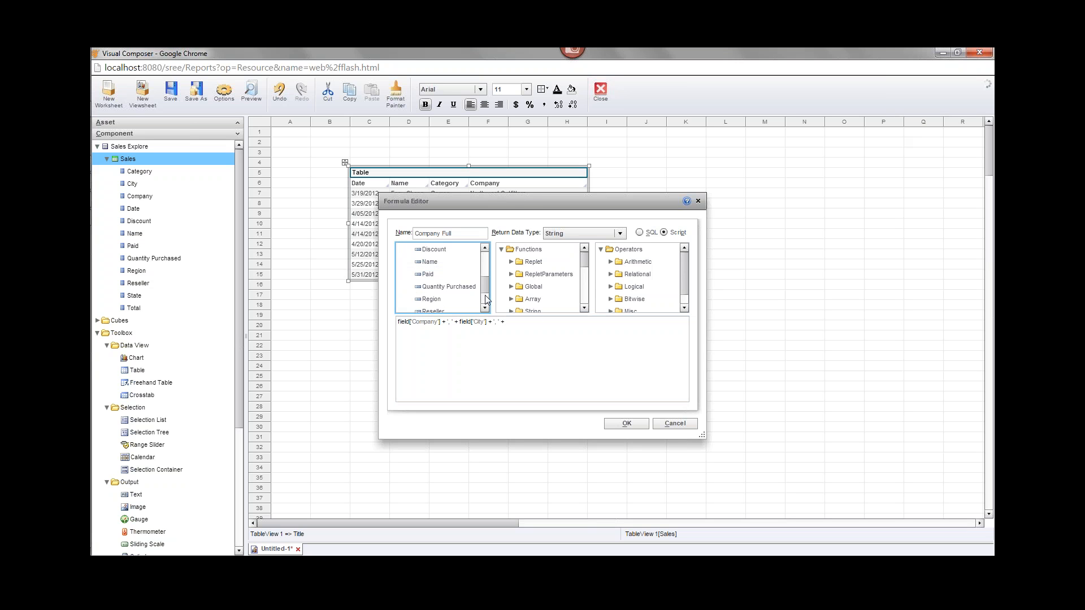
left_click(485, 308)
left_click(485, 308)
left_click(485, 308)
double_click(429, 286)
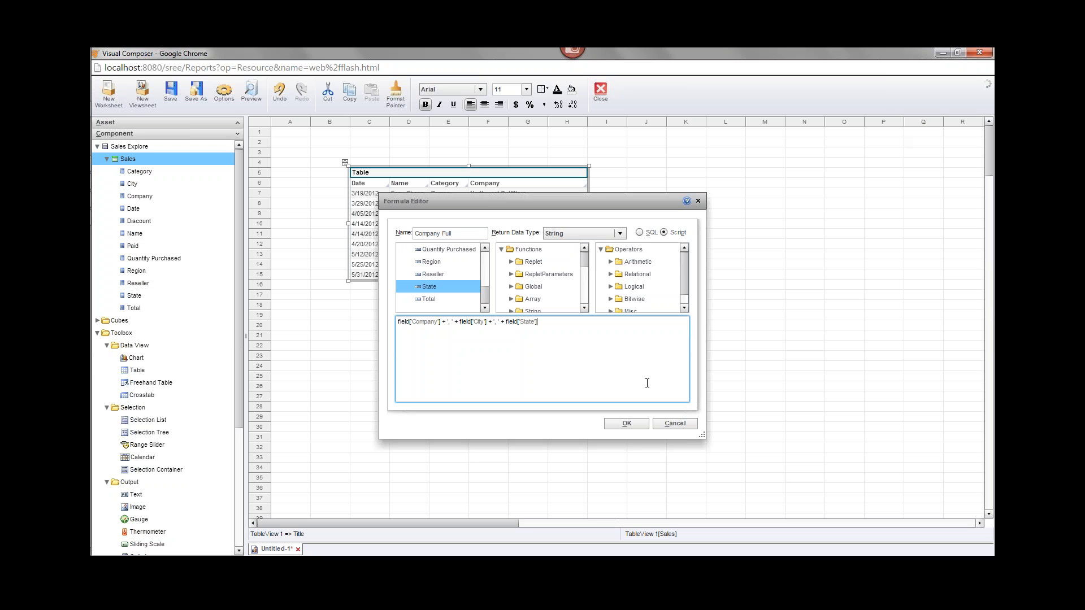
left_click(640, 425)
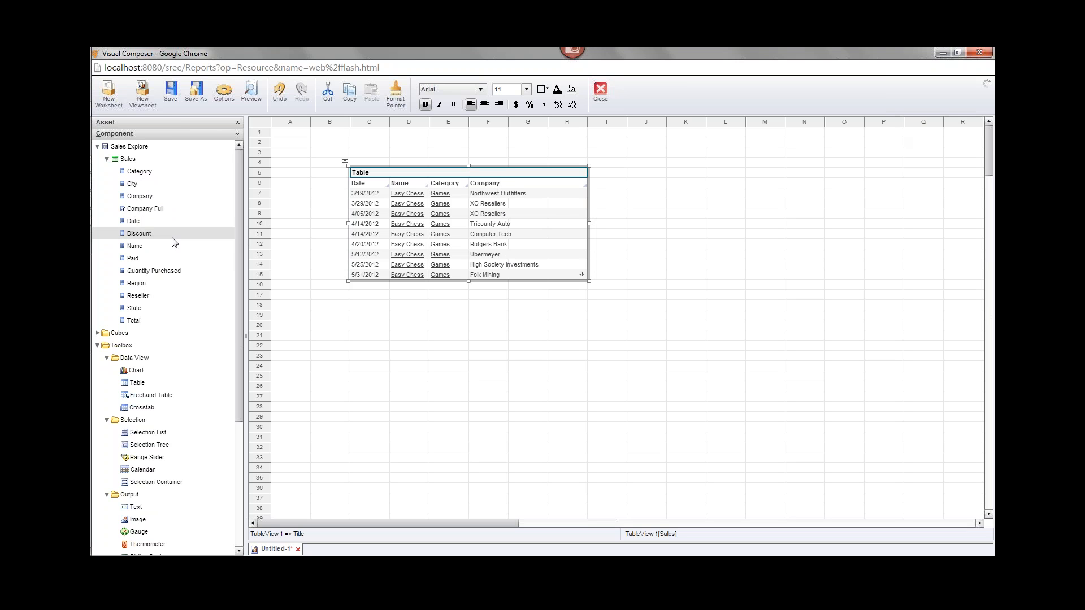
- Swap the table's Company column for Company Full, showing company, city and state together
left_click_drag(160, 211, 511, 215)
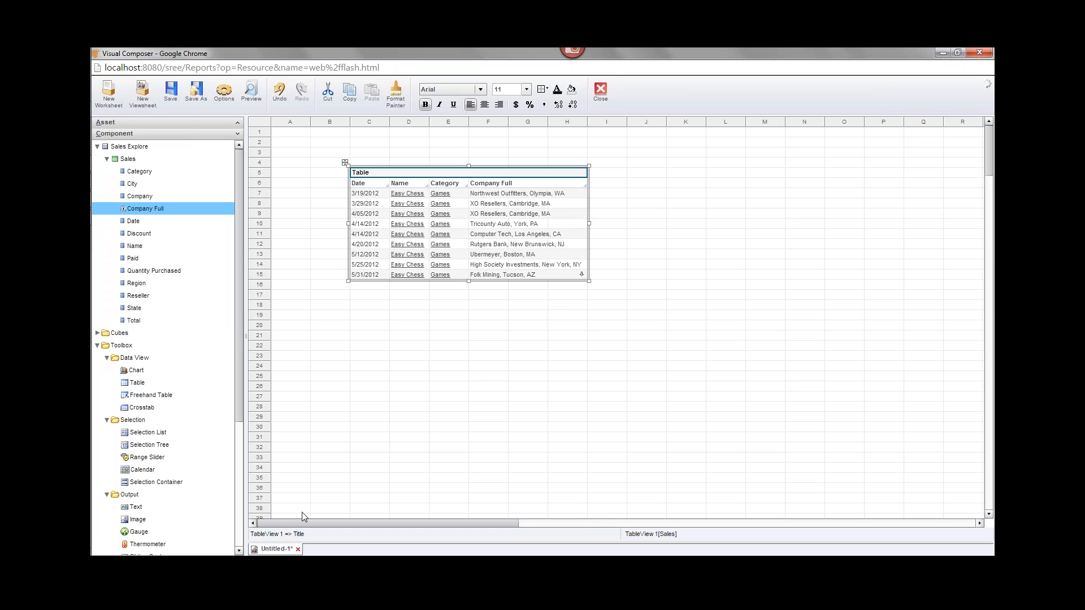
- Close the Untitled-1 viewsheet, discarding unsaved changes
left_click(298, 550)
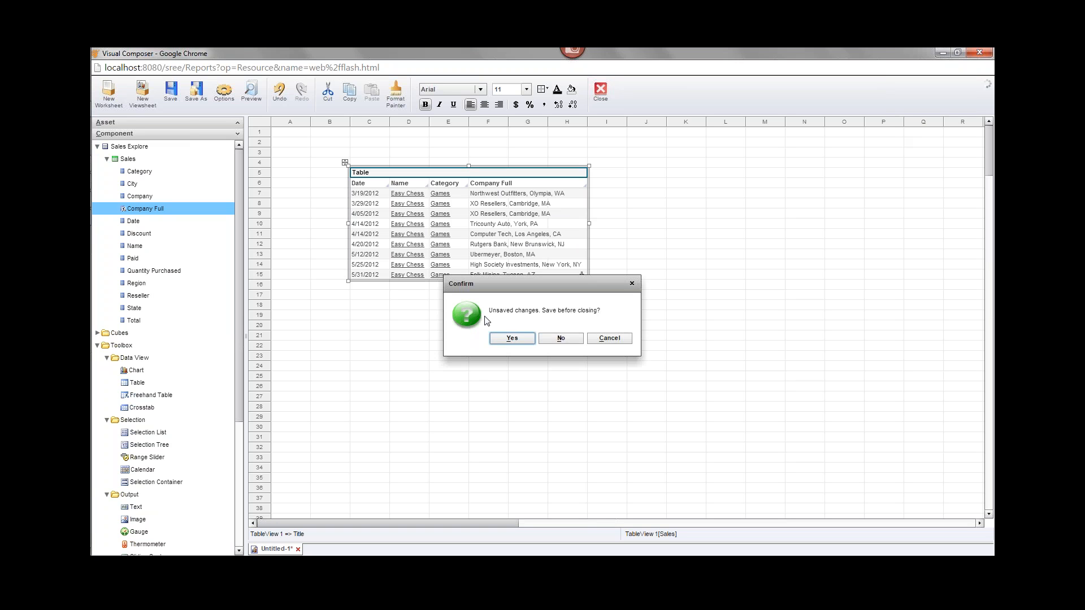
left_click(563, 339)
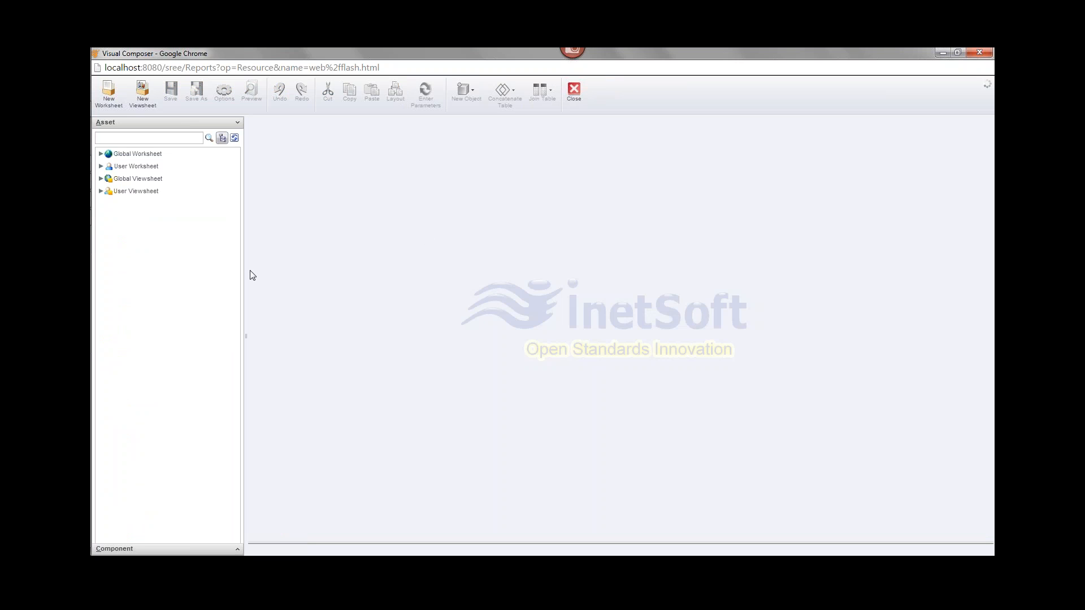
- Open the global Sales Benchmark Worksheet and select its Final primary table
left_click(101, 154)
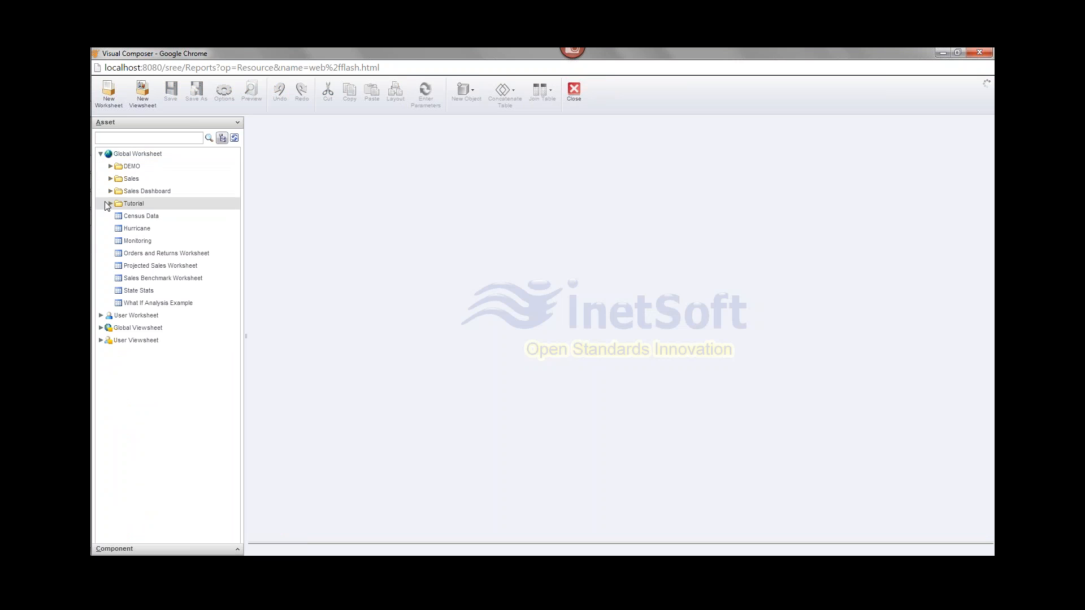
left_click(120, 280)
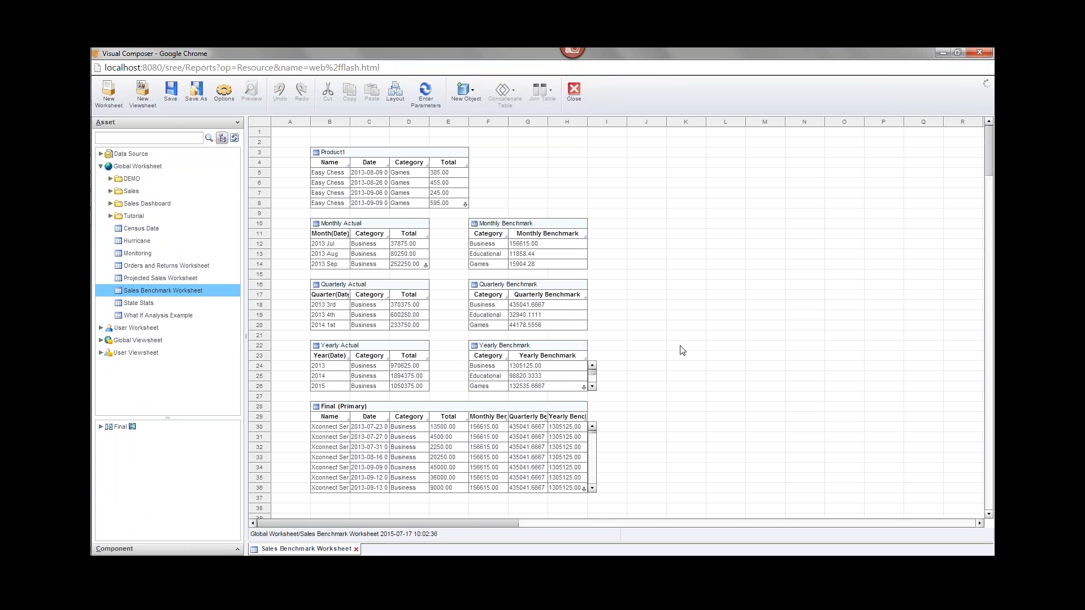
left_click(393, 410)
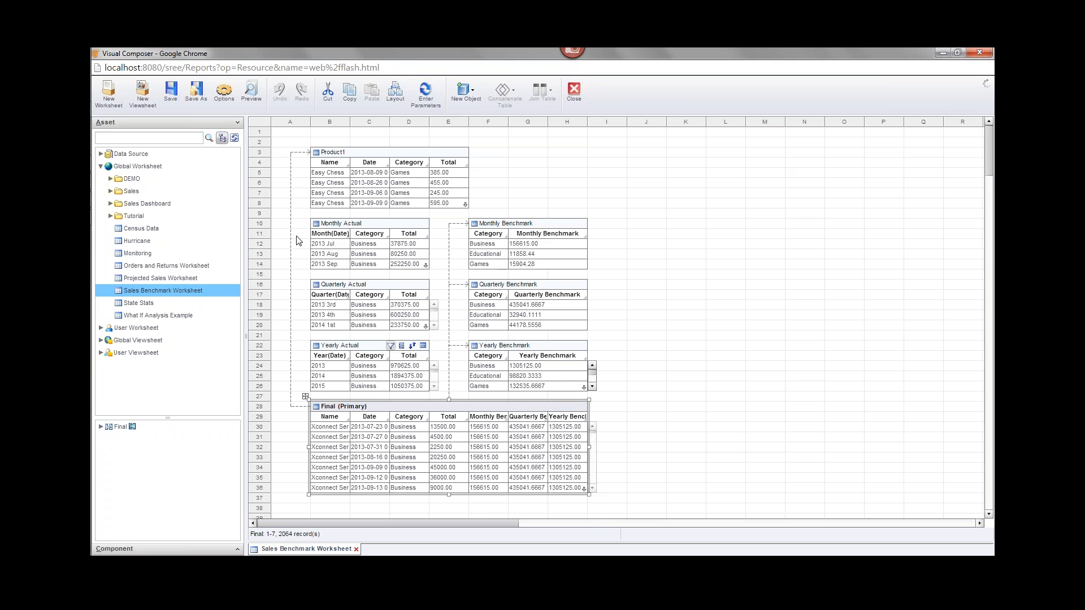
- Create viewsheet Untitled-2 using the global Sales Benchmark Worksheet as its data source, ending on the Untitled-2 tab
left_click(143, 91)
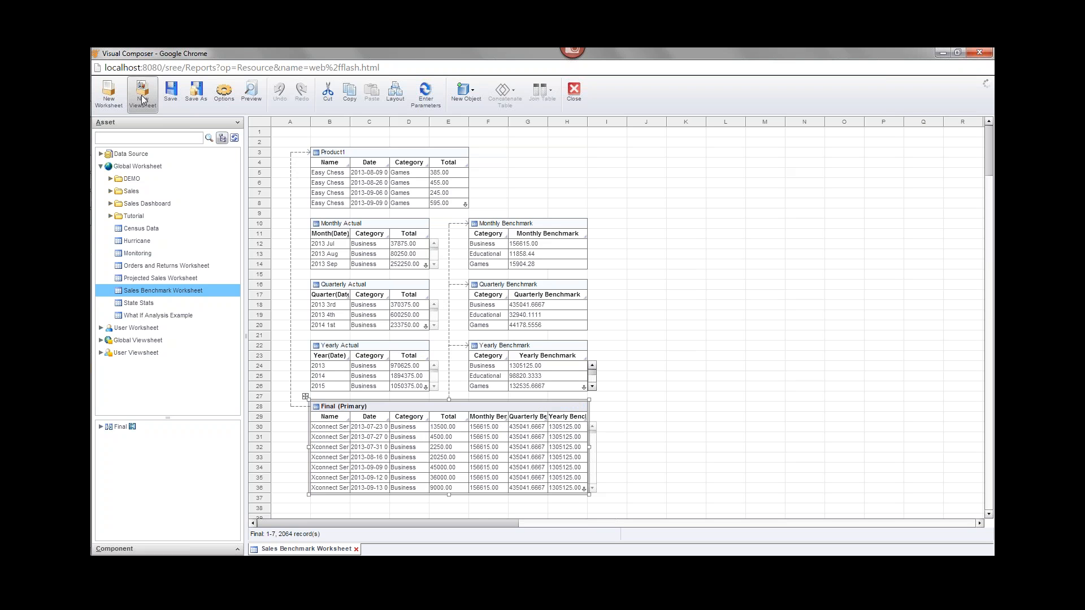
double_click(446, 250)
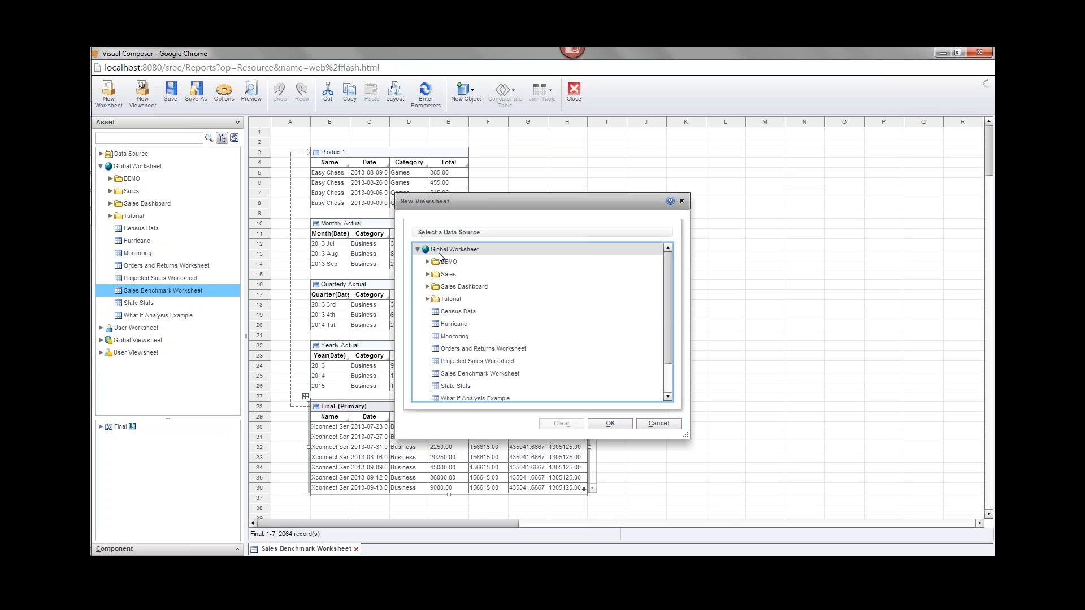
left_click(440, 374)
left_click(608, 423)
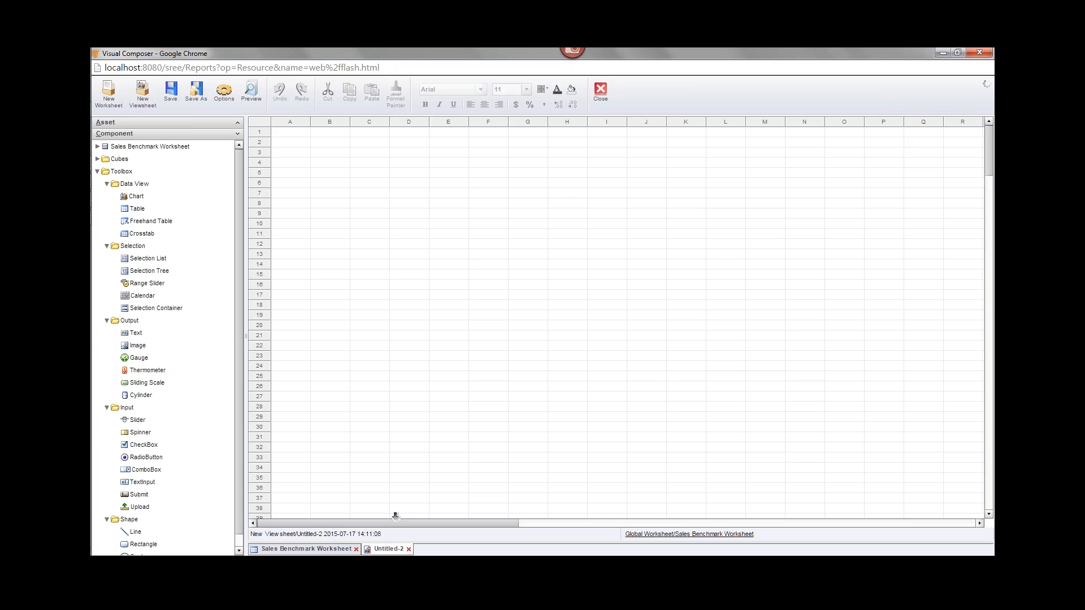
left_click(331, 550)
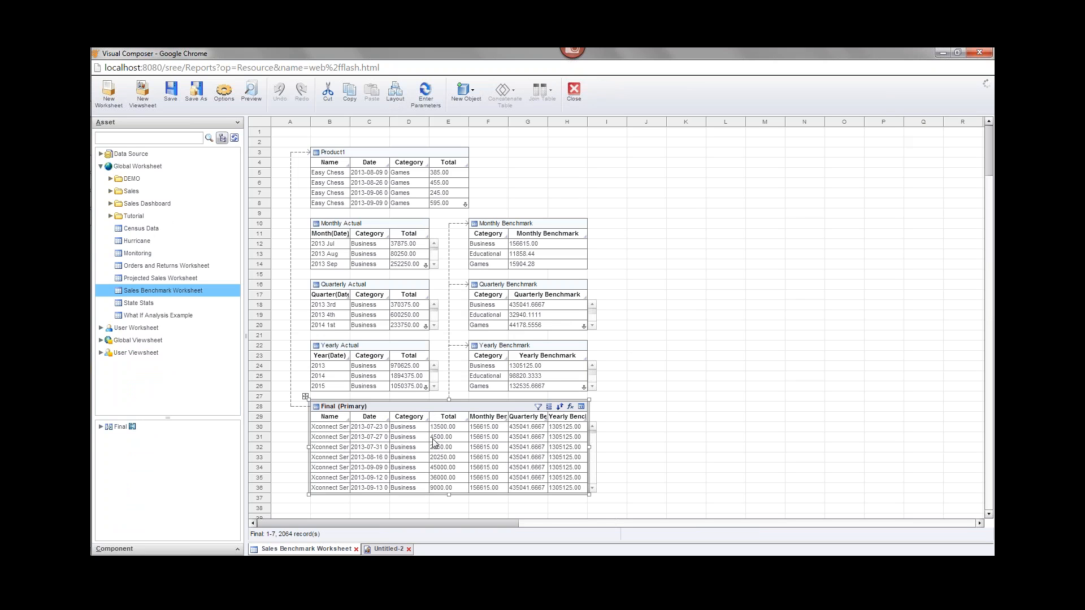
left_click(388, 549)
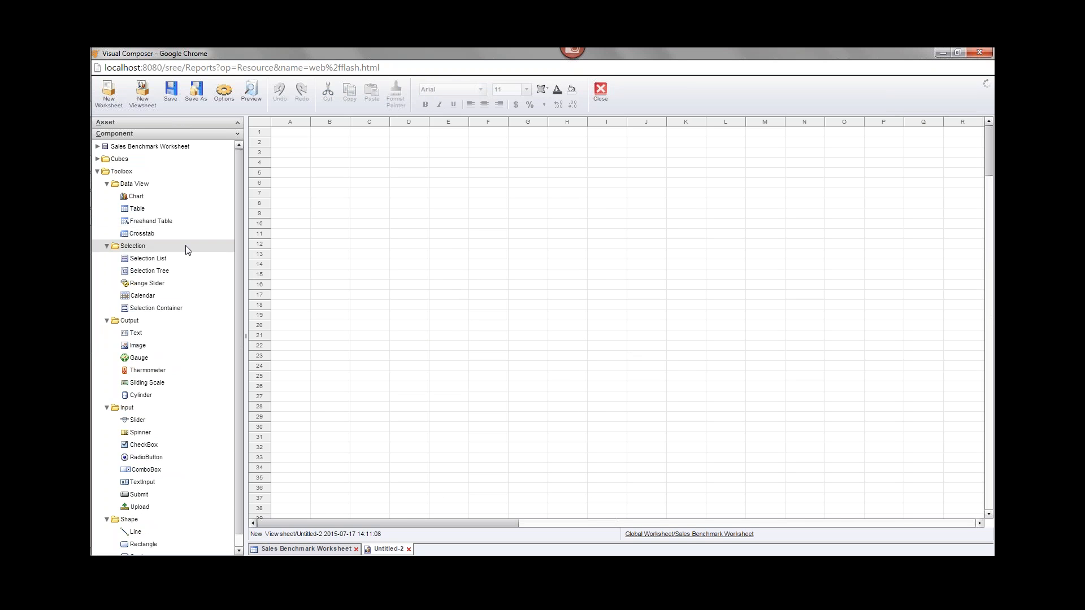
- Place a crosstab near cell C4 with Category as row headers and Date as column headers
left_click_drag(165, 235, 376, 162)
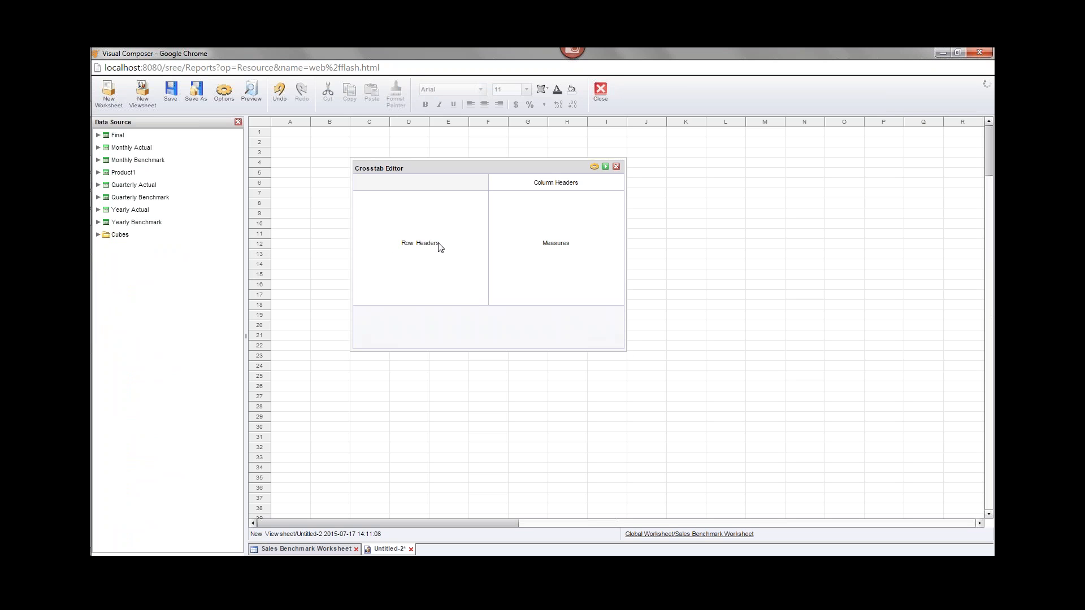
left_click(98, 136)
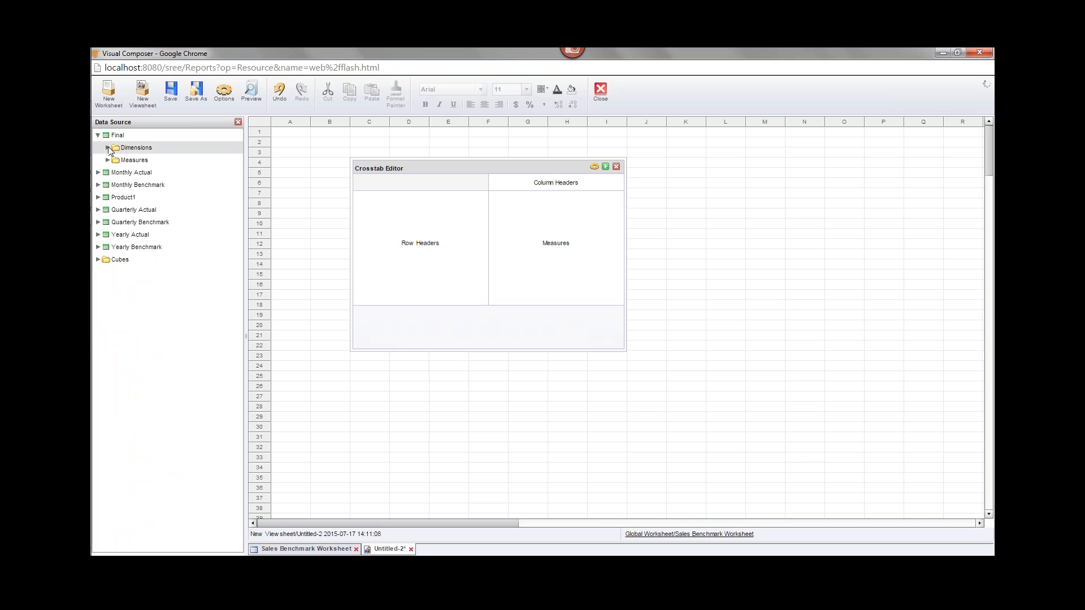
left_click(107, 147)
left_click_drag(136, 160, 426, 263)
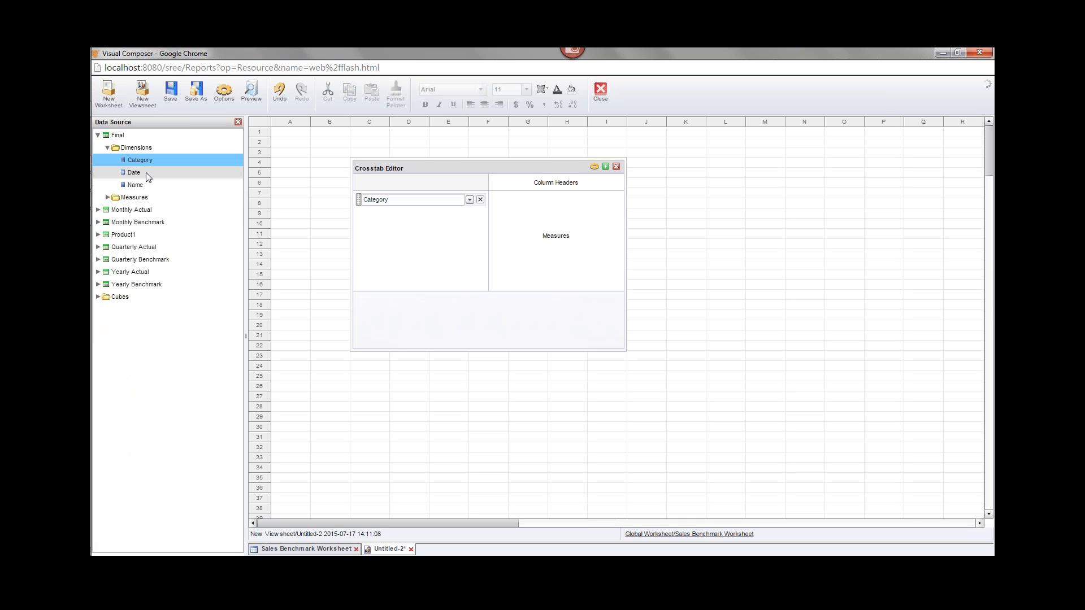
left_click_drag(148, 177, 565, 186)
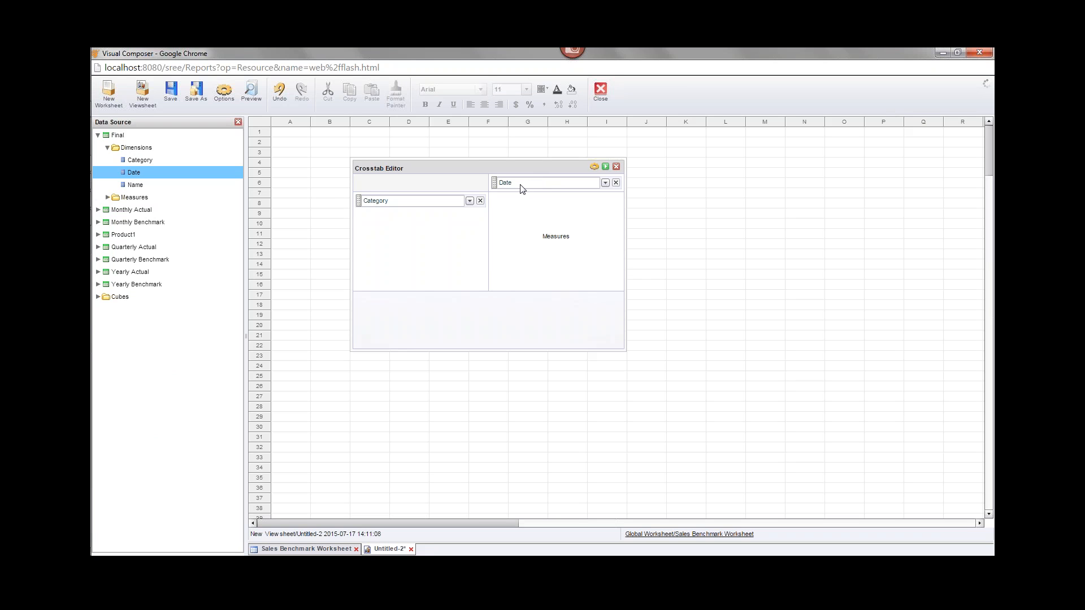
- Group the crosstab's Date column headers by Quarter
left_click(535, 187)
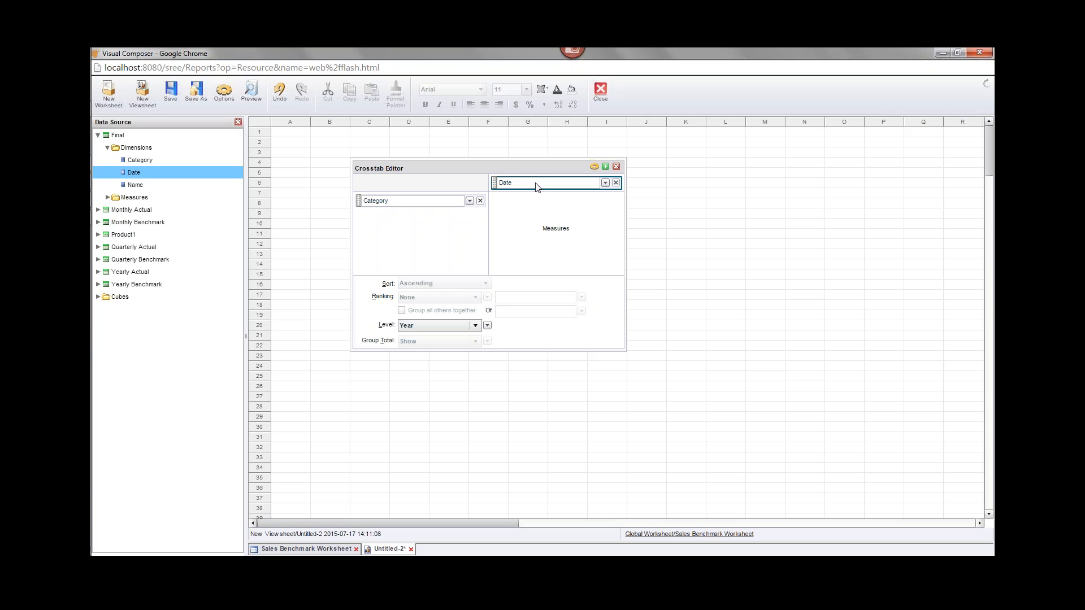
left_click(464, 325)
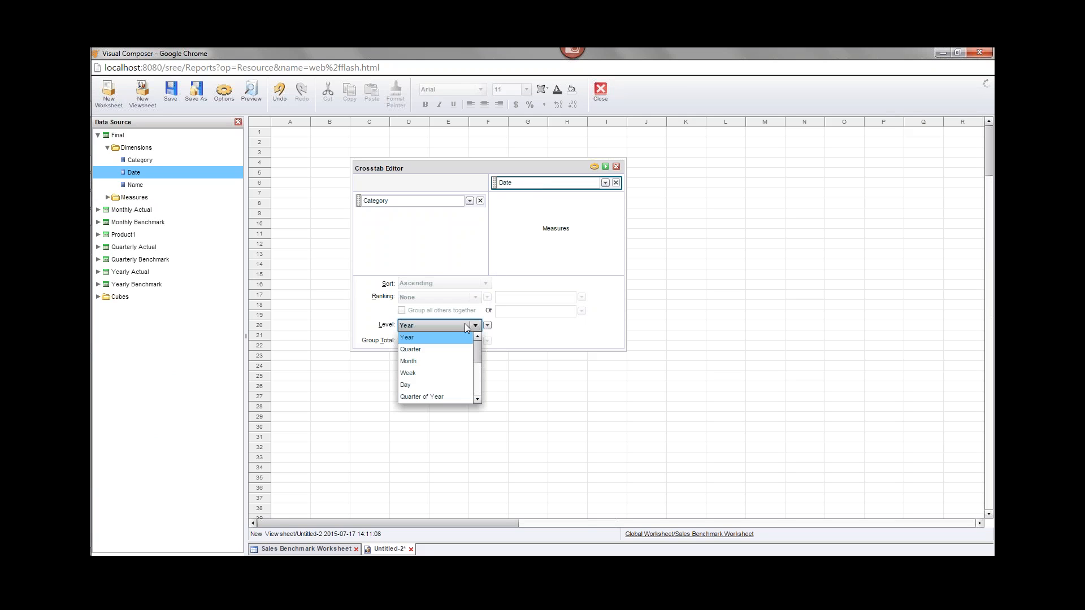
left_click(430, 351)
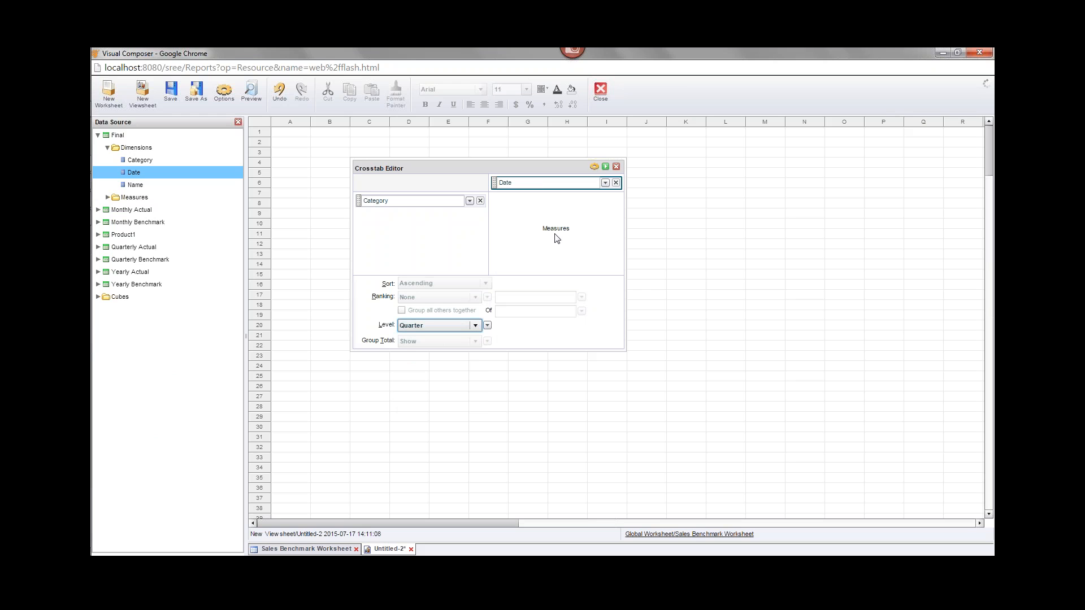
left_click(107, 198)
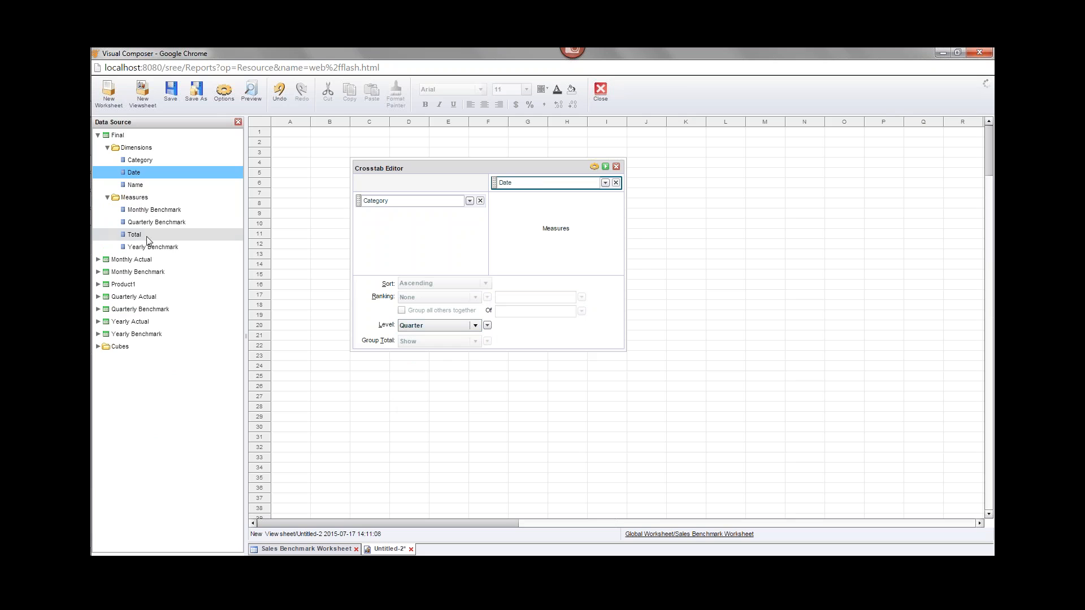
- Add Total and Quarterly Benchmark as crosstab measures, removing the mistakenly added Monthly Benchmark
left_click_drag(141, 237, 540, 211)
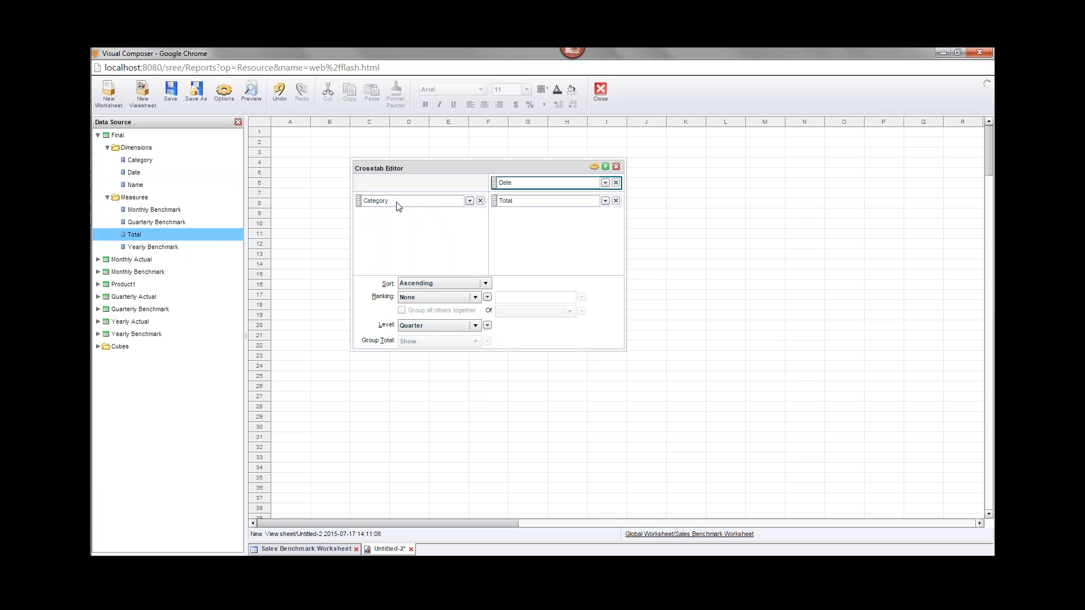
left_click_drag(173, 210, 541, 242)
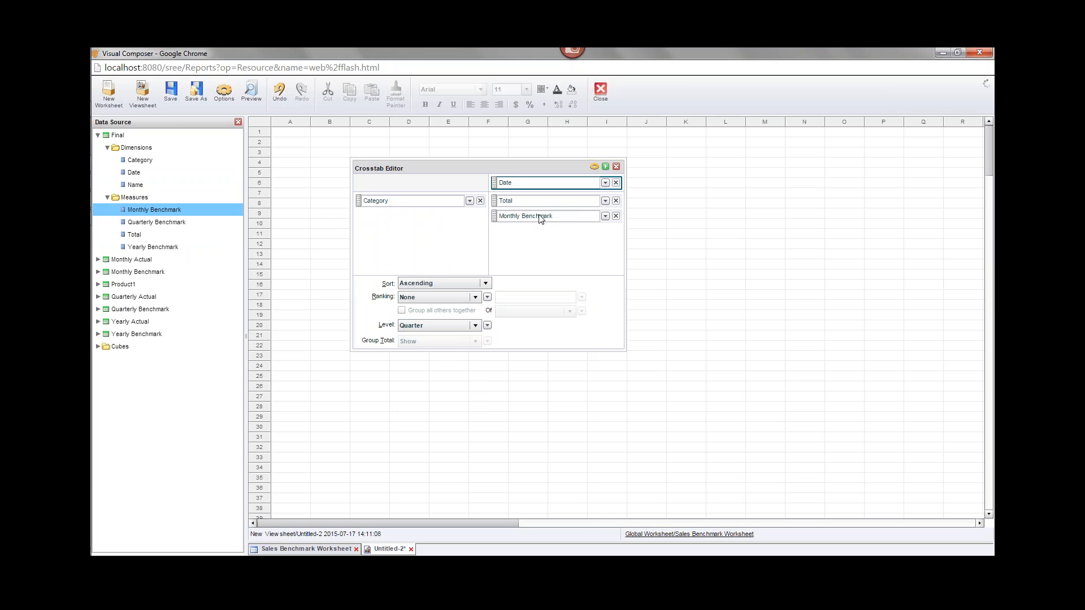
left_click_drag(538, 216, 172, 209)
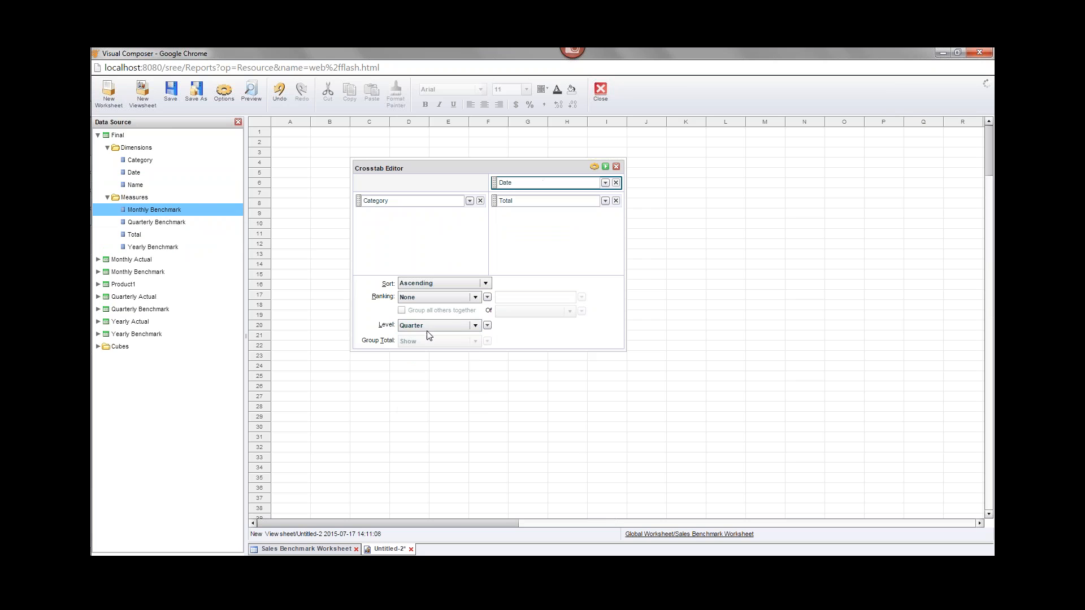
left_click(185, 223)
left_click_drag(186, 224, 549, 252)
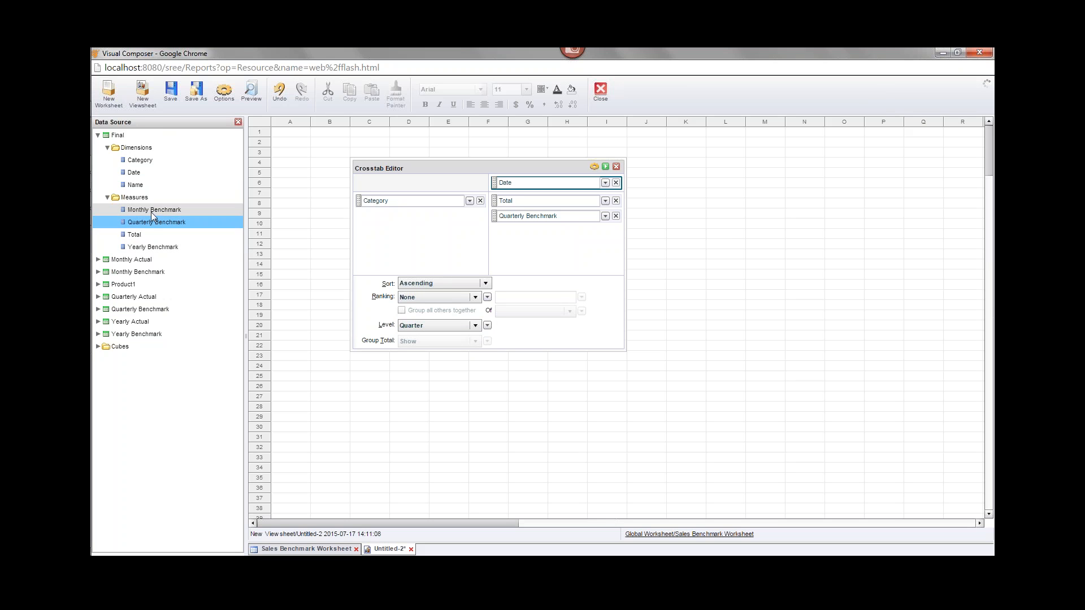
left_click(168, 224)
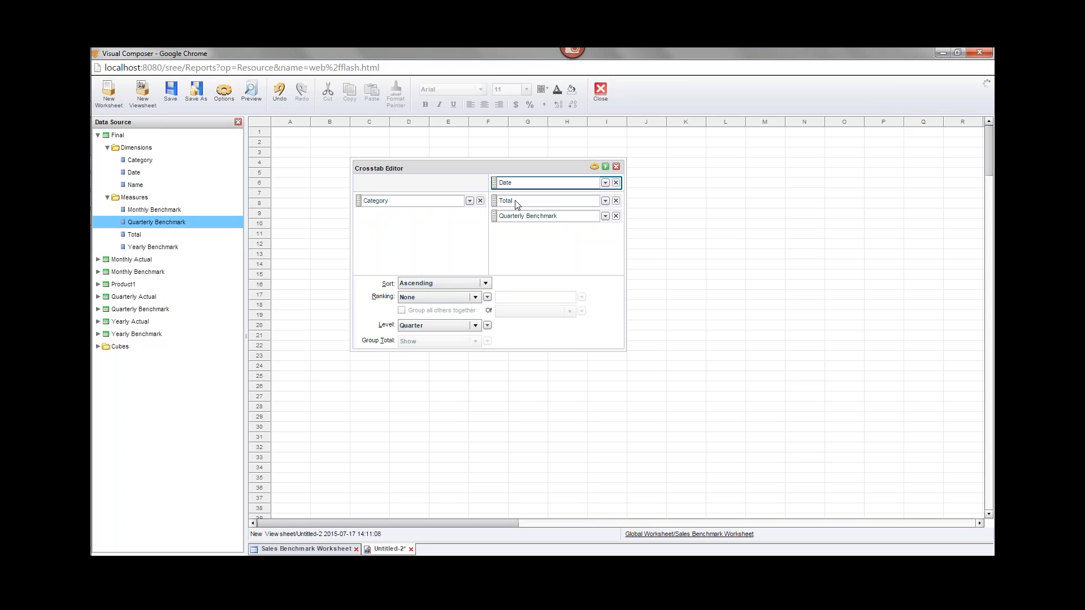
- Set Quarterly Benchmark's aggregate to Max
left_click(558, 222)
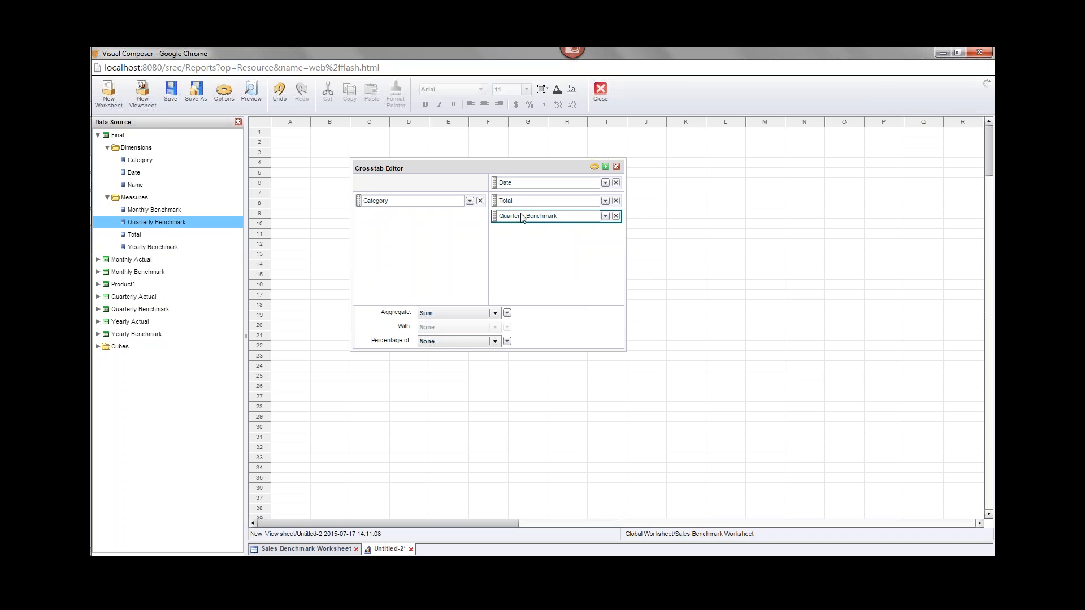
left_click(495, 313)
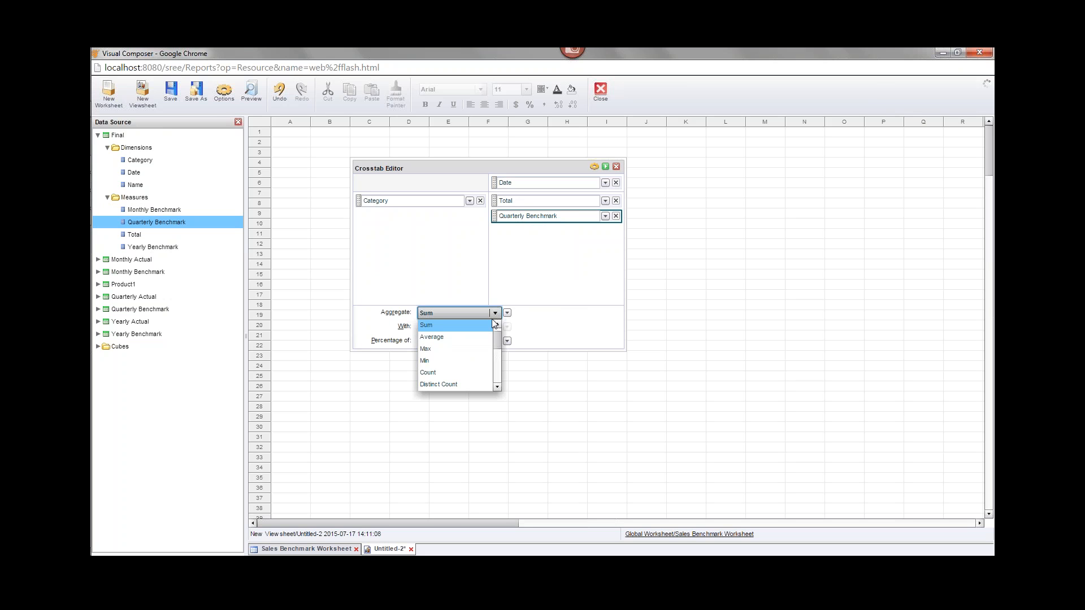
left_click(461, 349)
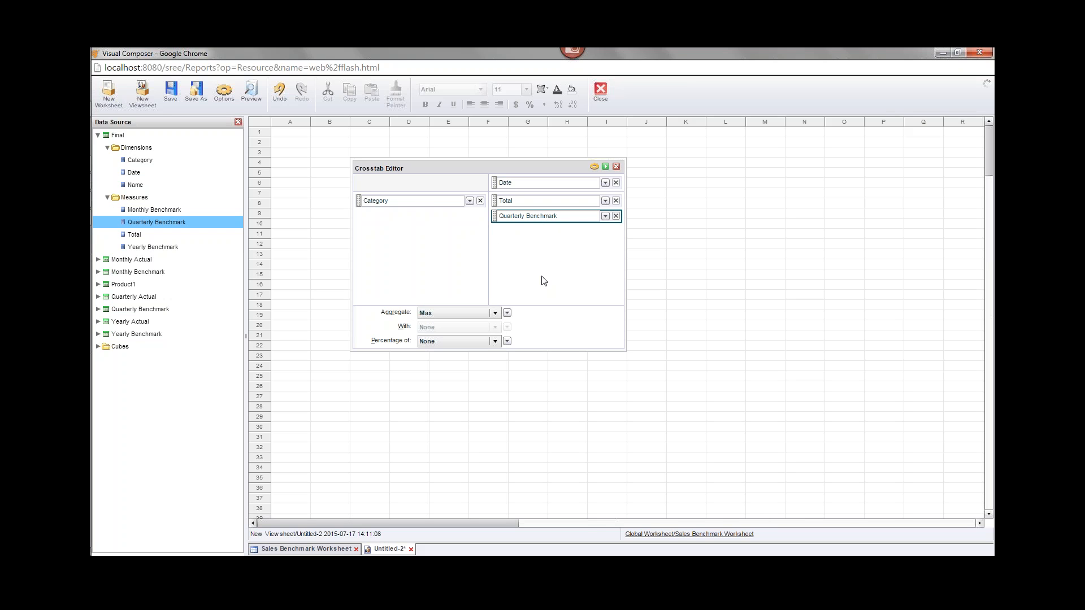
- Finish the crosstab editing and widen the crosstab to reveal more quarters
left_click(607, 167)
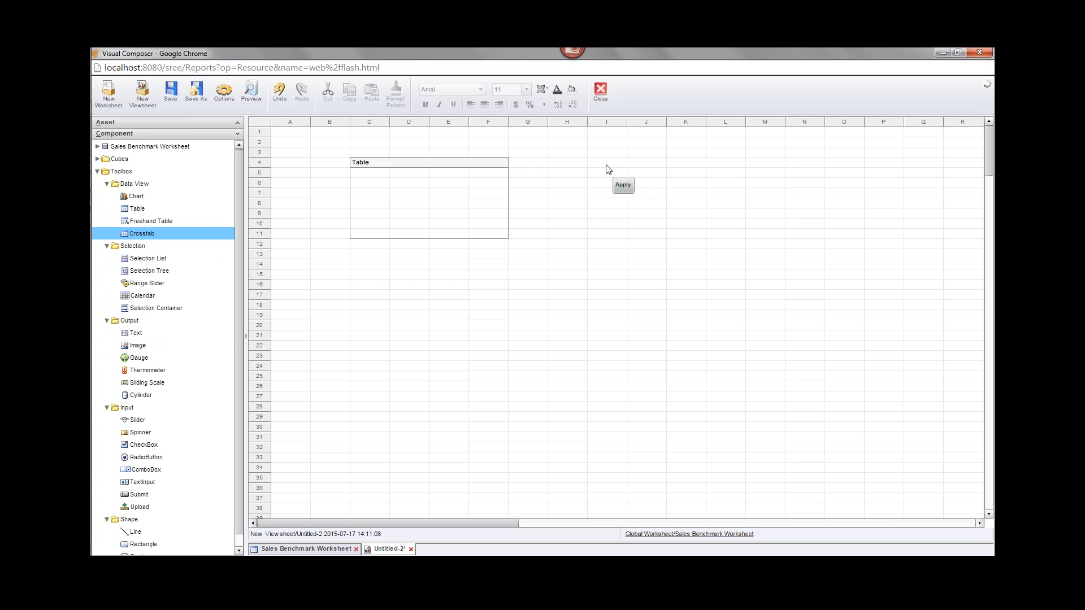
left_click(419, 162)
left_click_drag(510, 207, 628, 205)
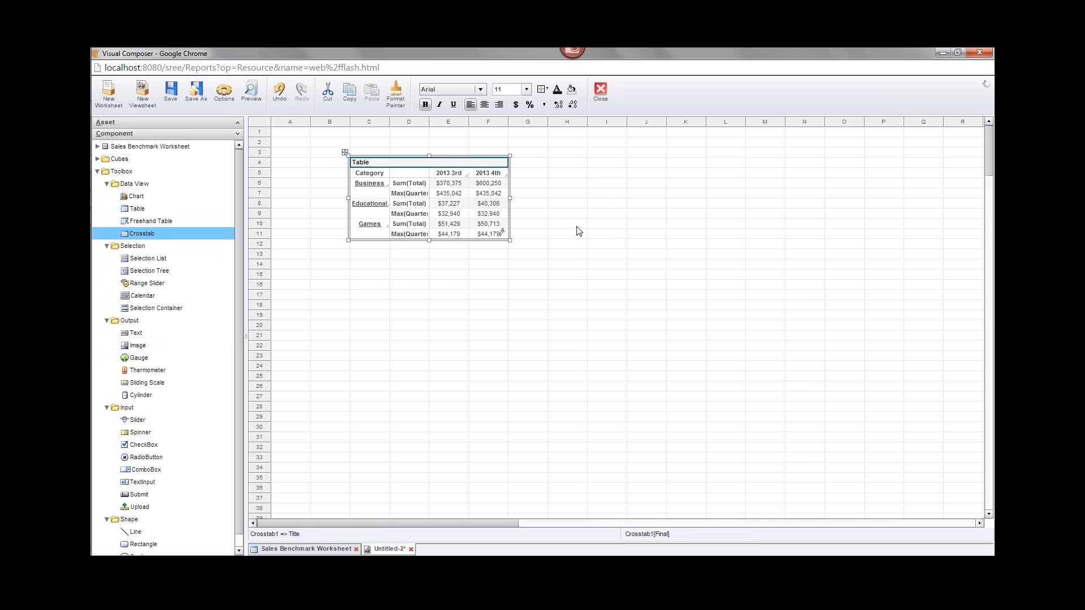
- Enable Summary Cells Side By Side in the crosstab's Advanced properties
right_click(505, 162)
left_click(581, 169)
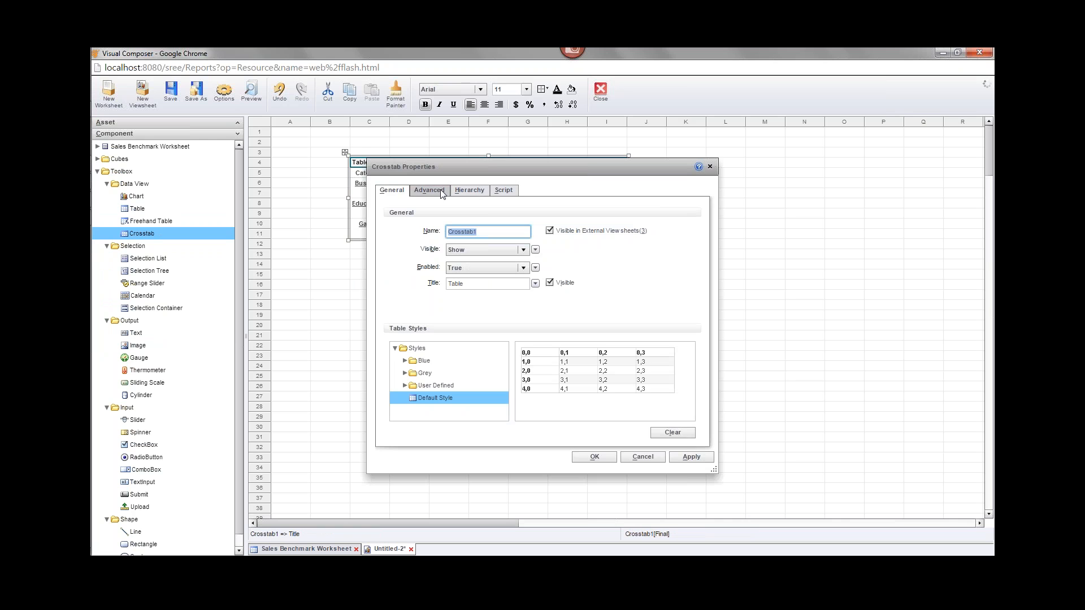
left_click(443, 192)
left_click(551, 229)
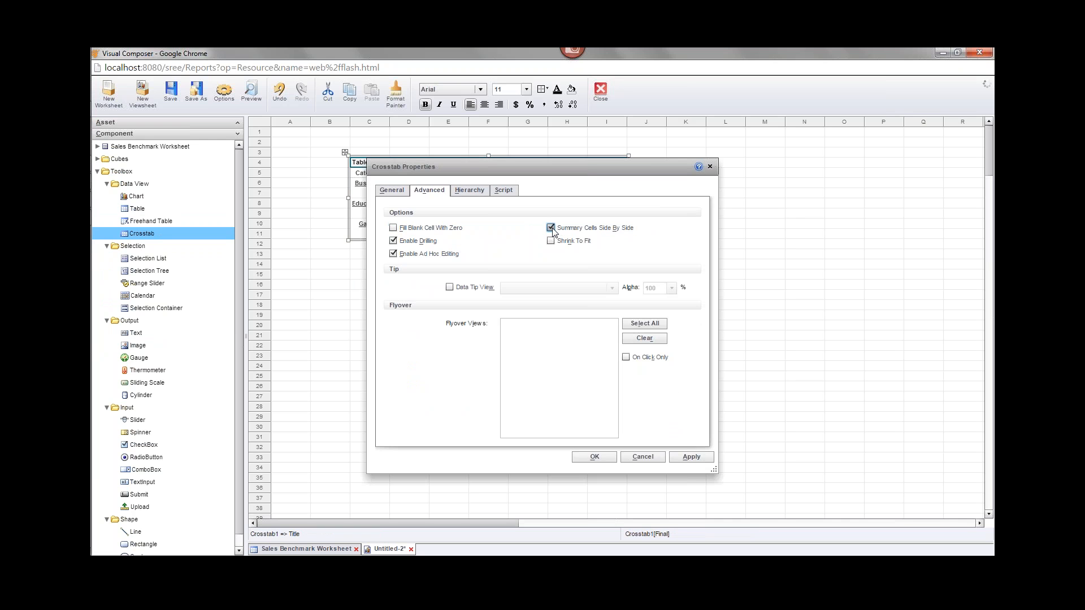
left_click(594, 458)
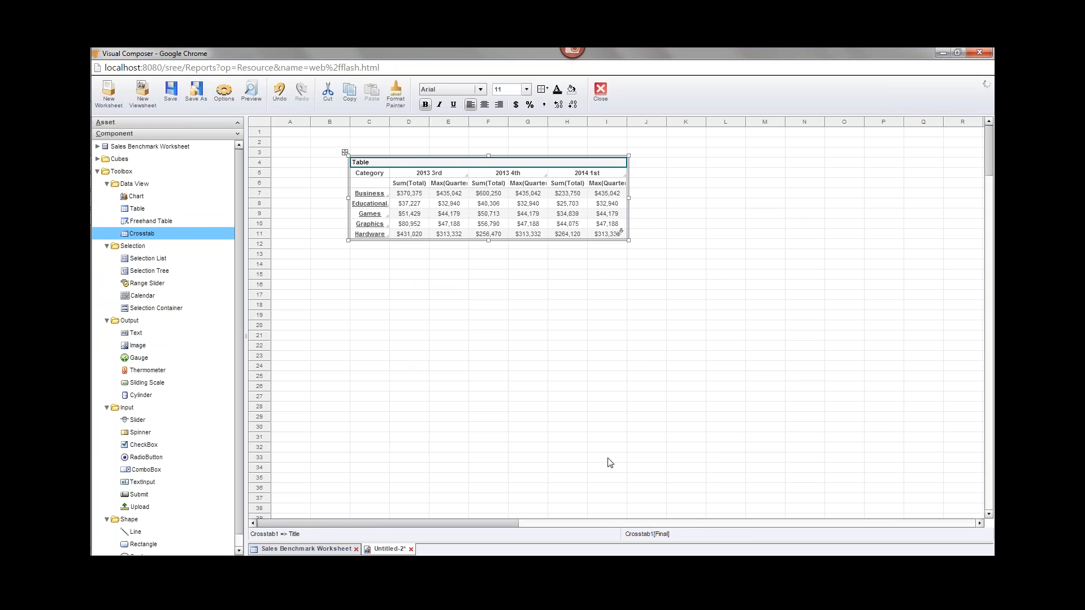
- Lengthen the crosstab to show all categories and rename its measure headers Total and Average
left_click(406, 184)
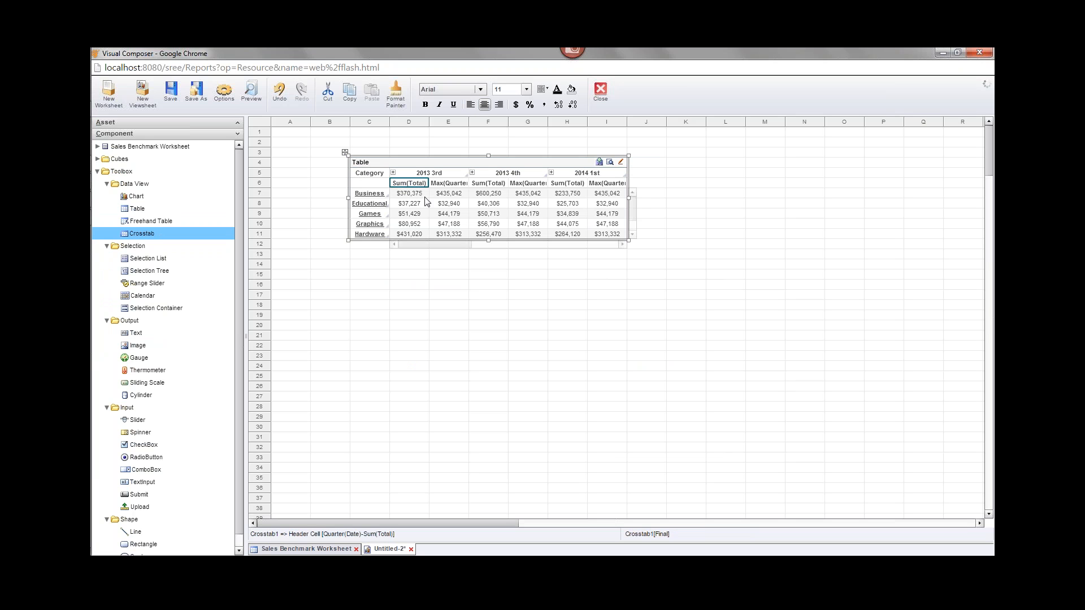
left_click_drag(489, 242, 489, 281)
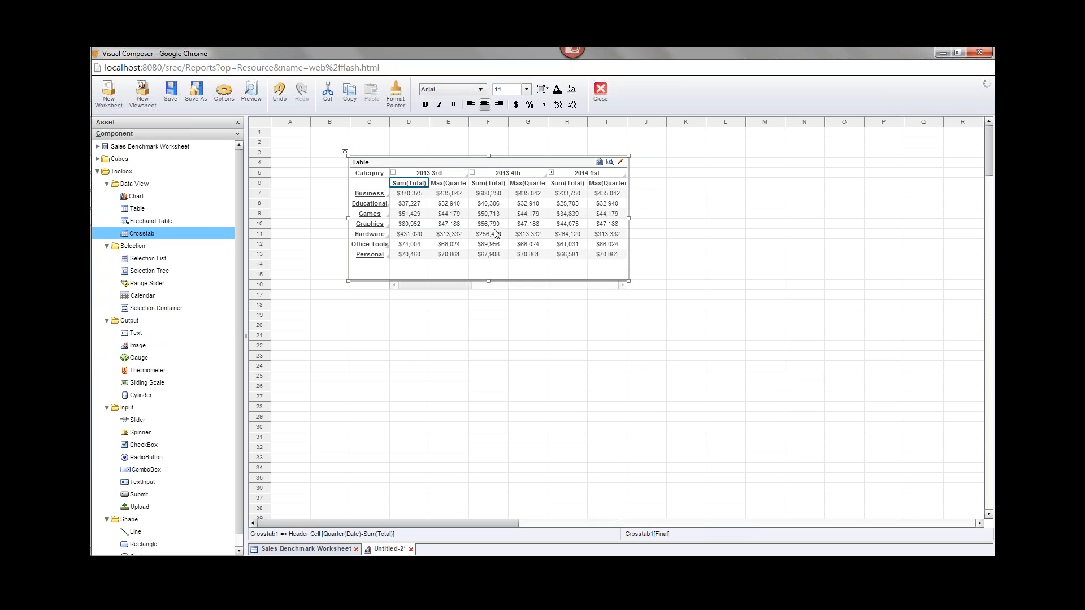
double_click(409, 183)
type("Total")
double_click(448, 184)
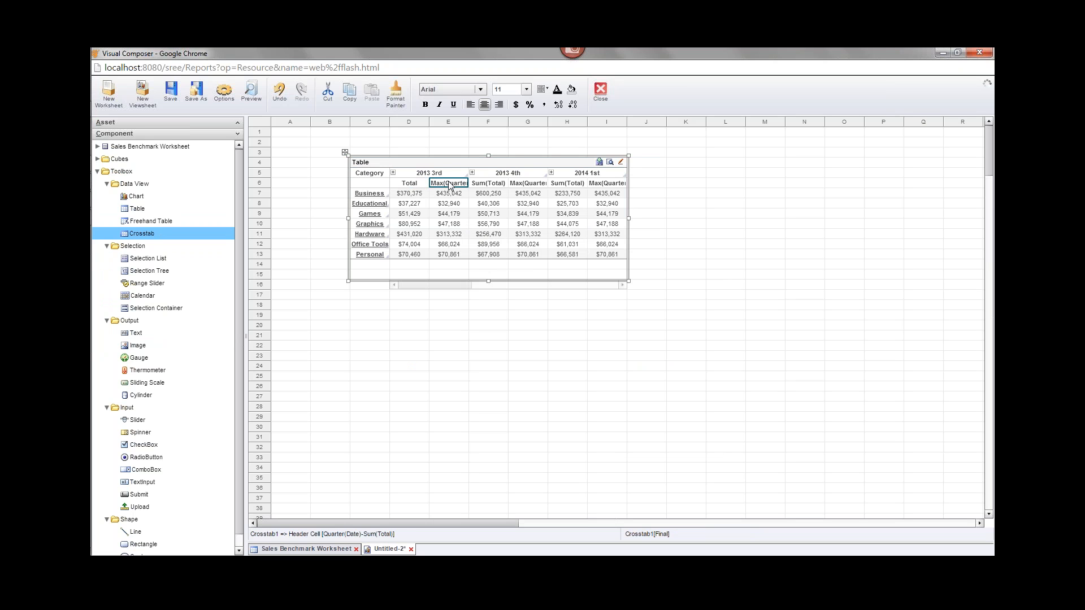
type("Aerage")
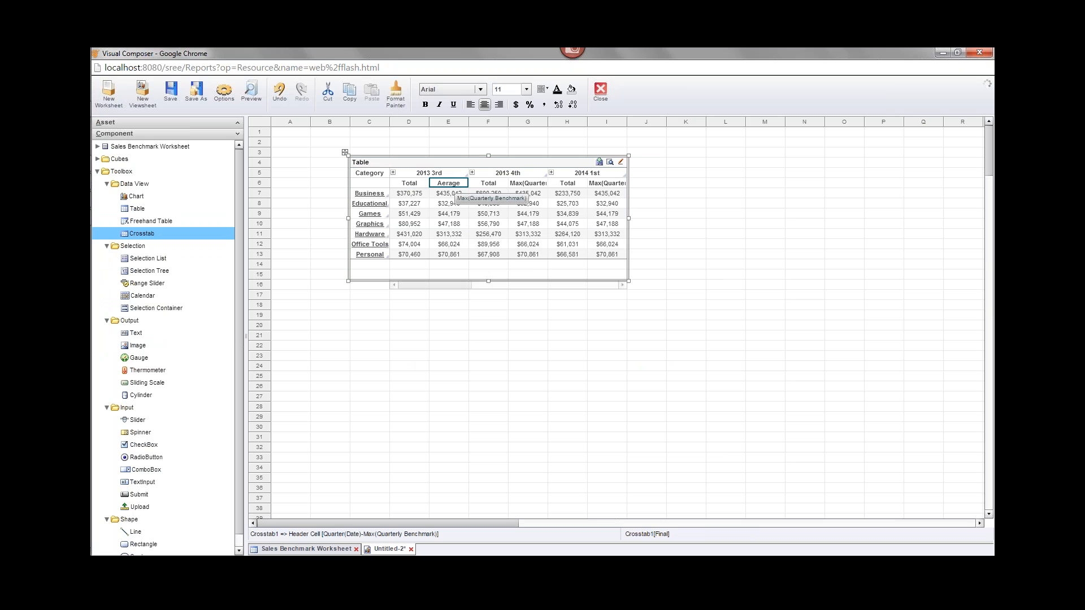
left_click(443, 183)
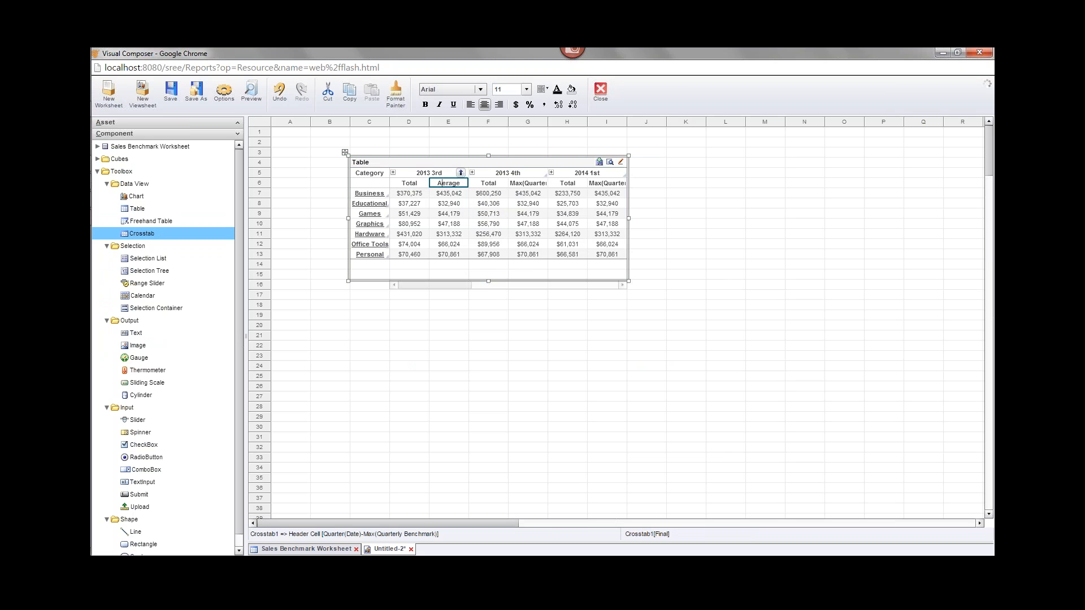
type("v")
left_click(488, 335)
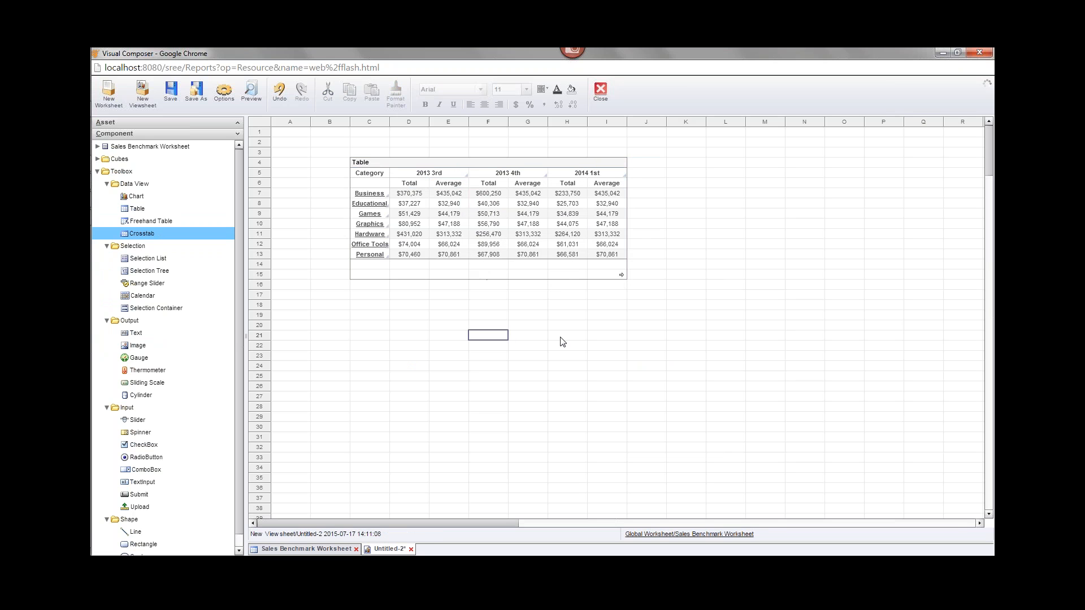
- Widen the crosstab to show quarters through 2014 3rd and trim the empty space below
left_click(547, 162)
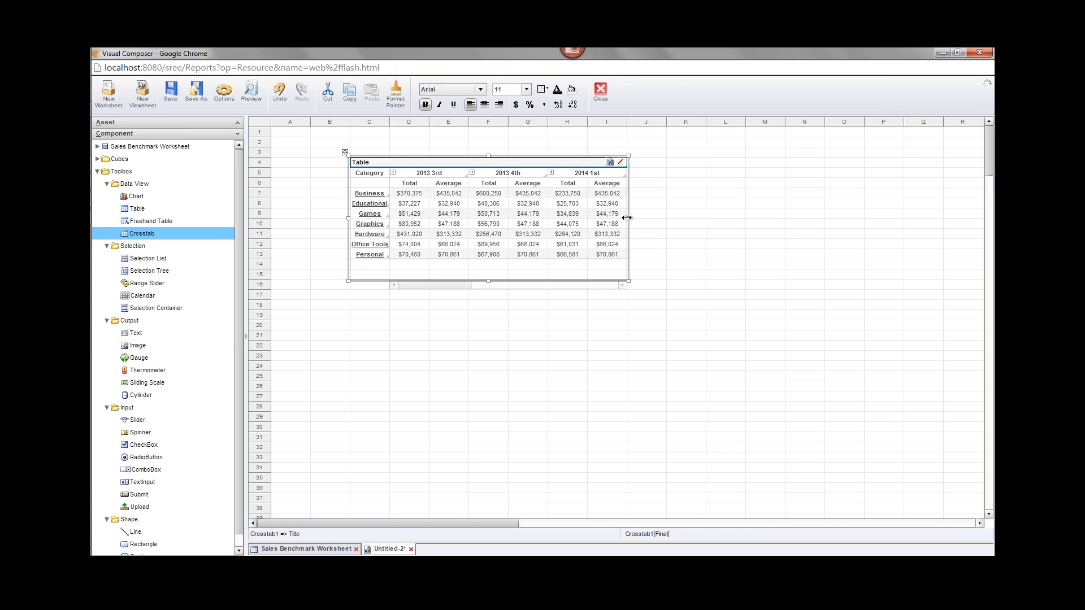
left_click_drag(628, 218, 735, 225)
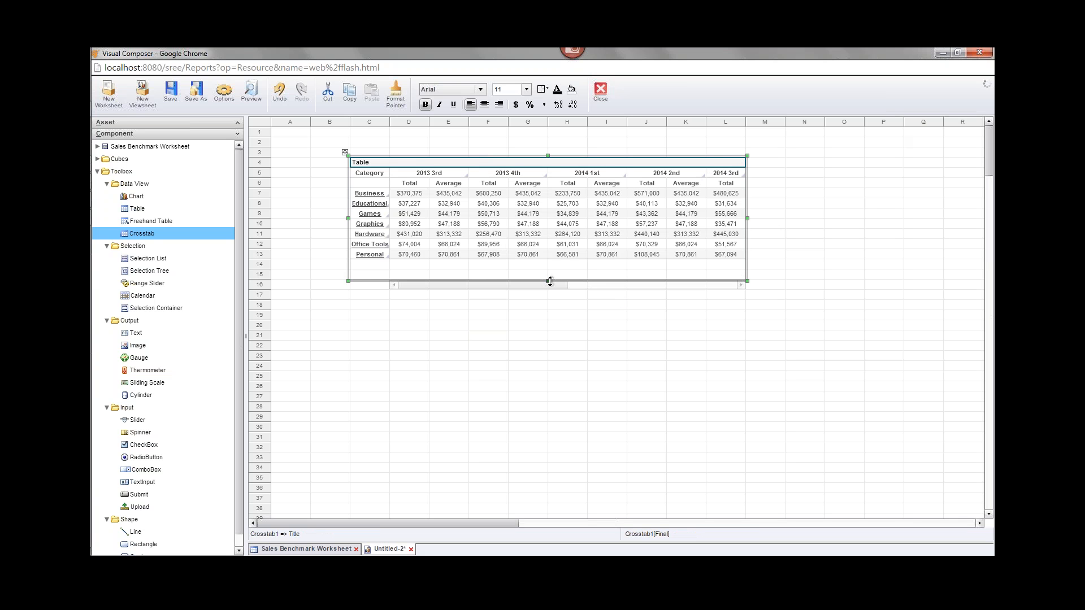
left_click_drag(548, 279, 547, 261)
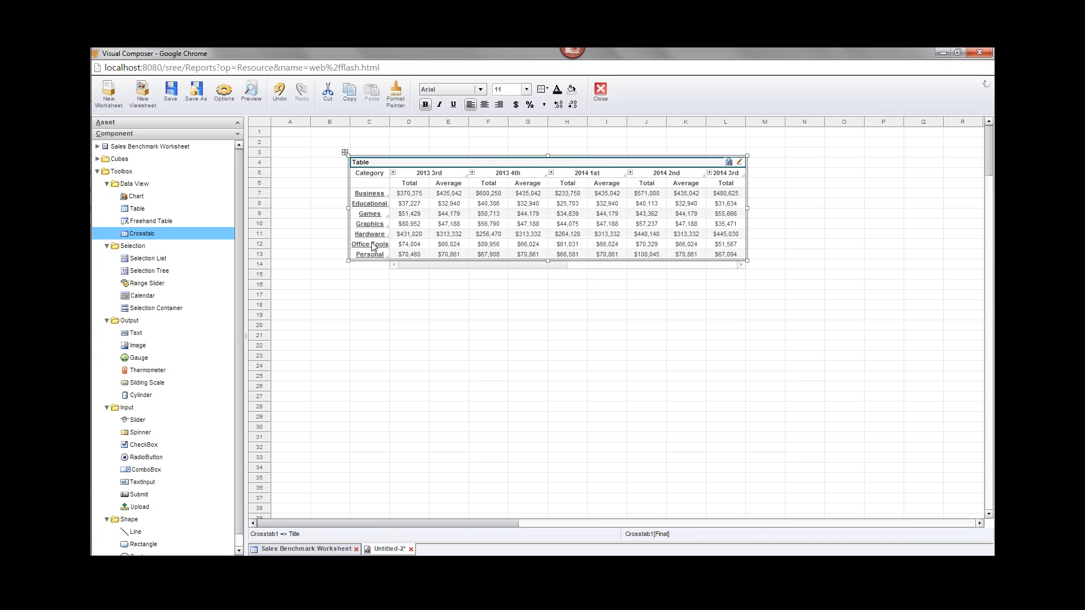
mouse_move(411, 199)
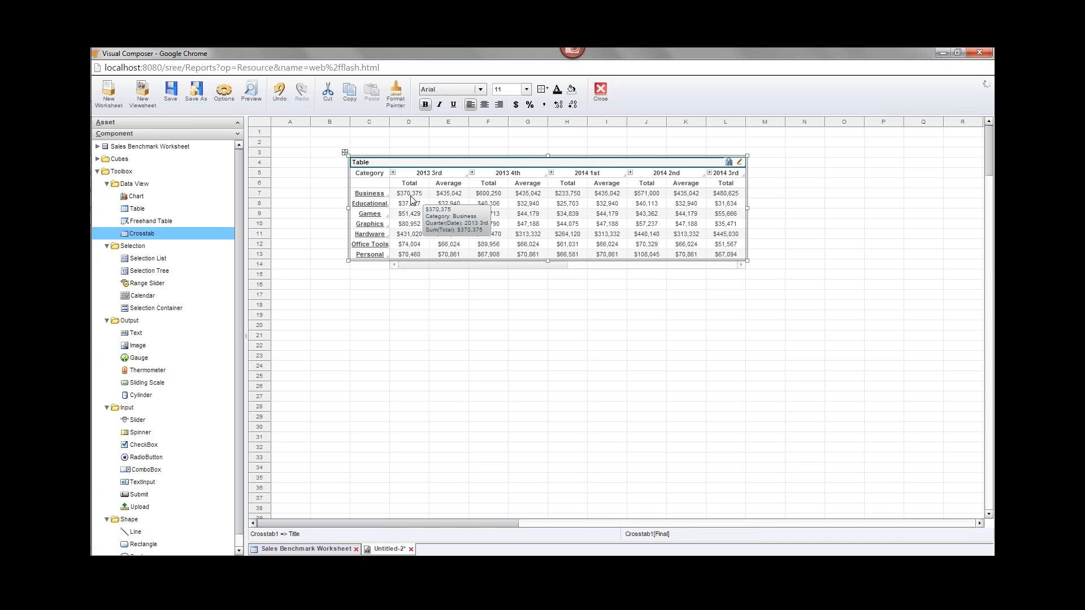
mouse_move(452, 196)
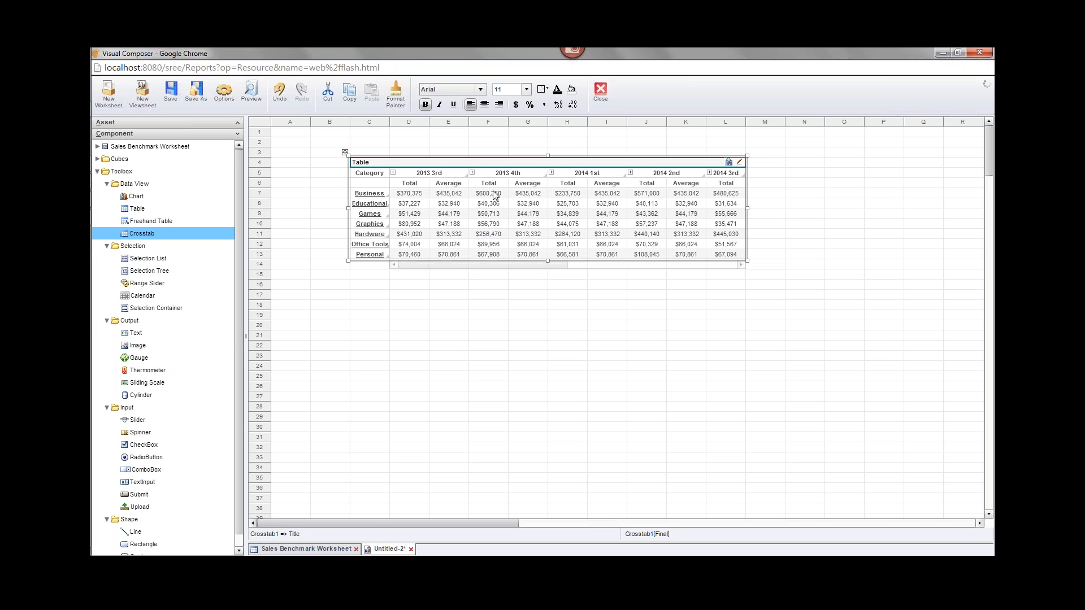
mouse_move(492, 198)
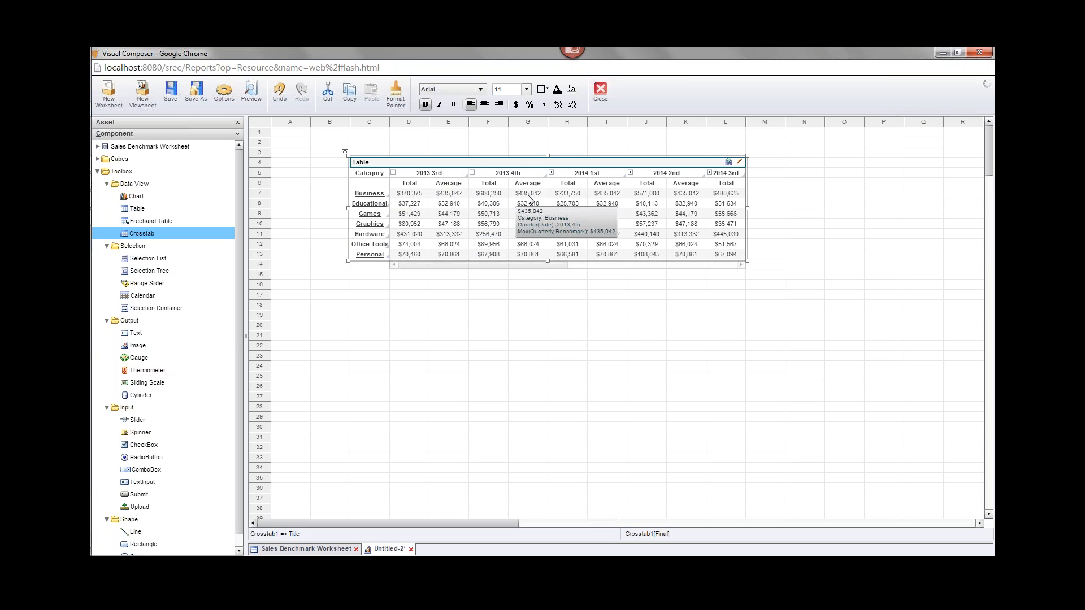
mouse_move(531, 199)
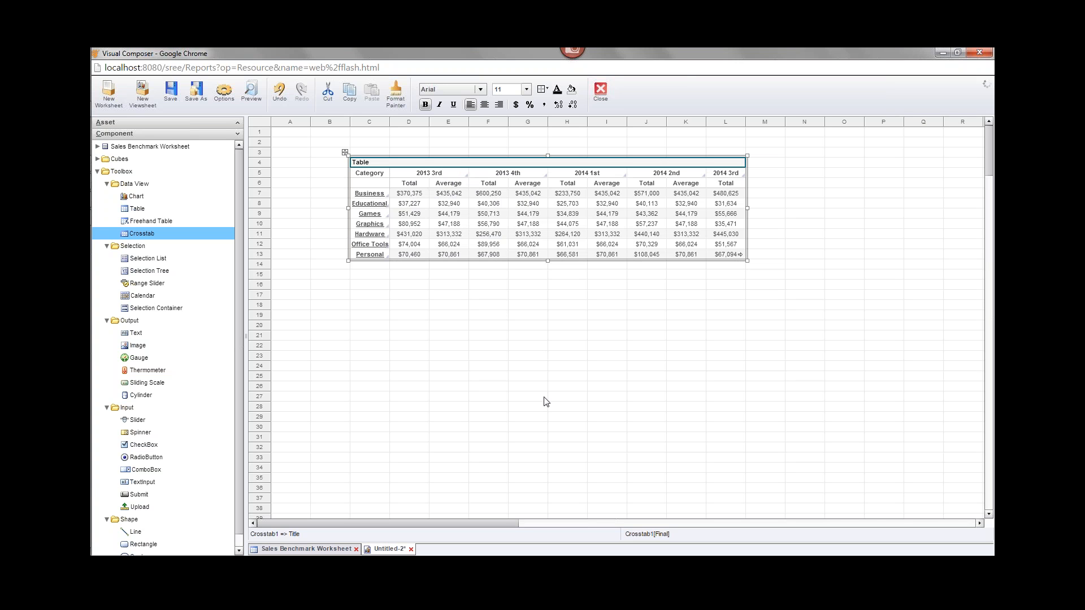
- Expand the Sales Benchmark Worksheet's Final table fields in the Component tree, briefly checking the worksheet tab
left_click(98, 147)
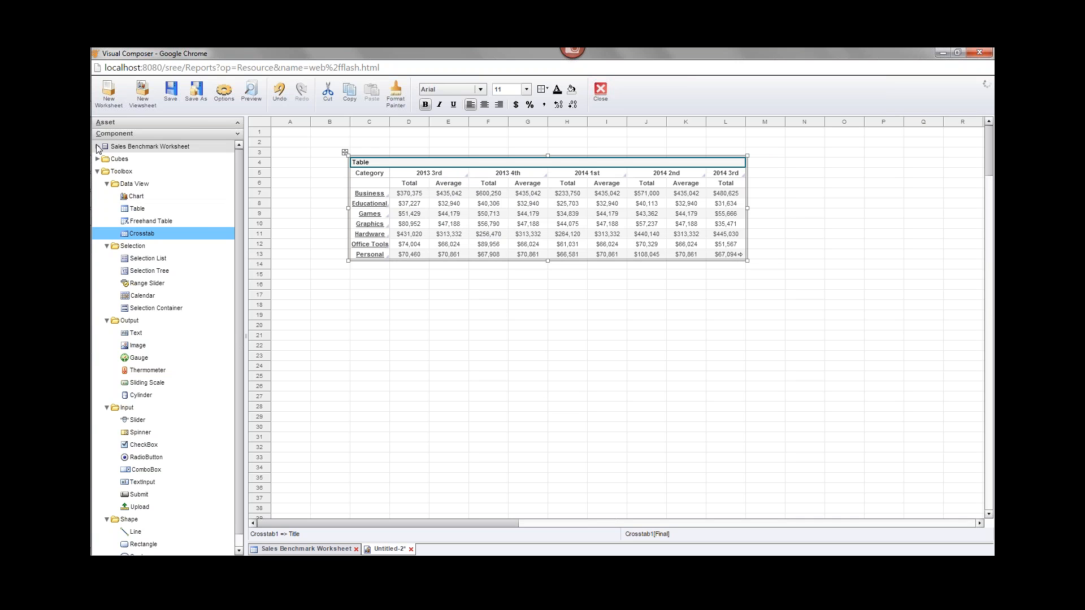
left_click(107, 160)
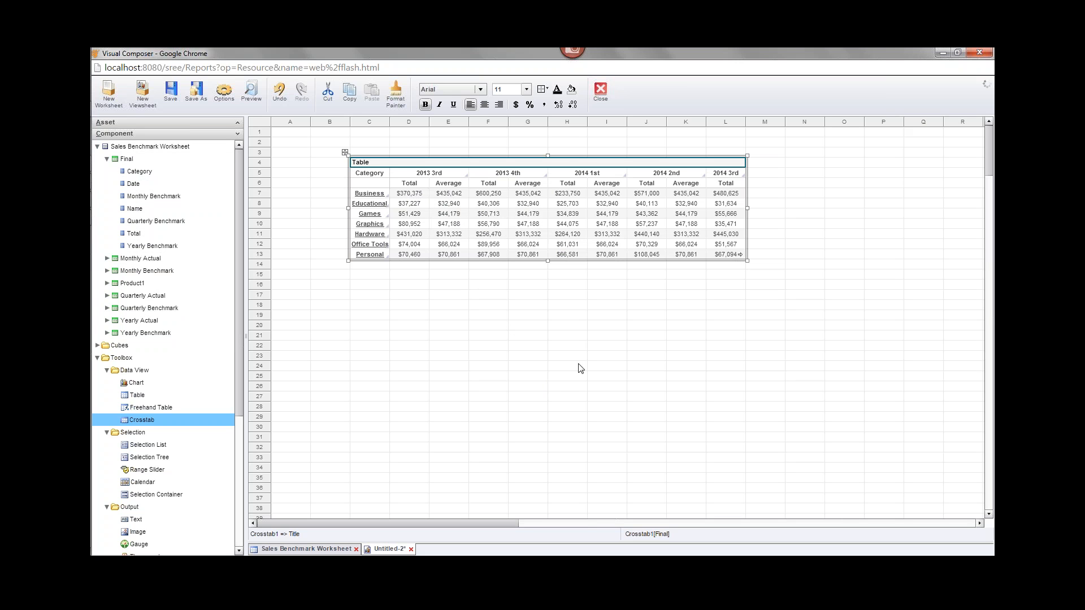
left_click(319, 552)
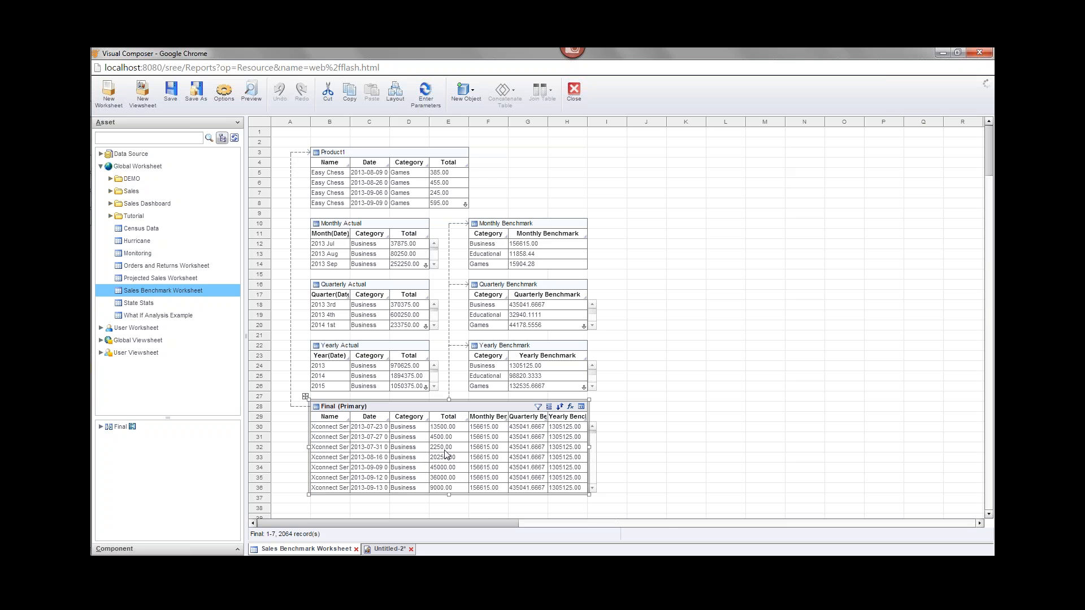
left_click(387, 548)
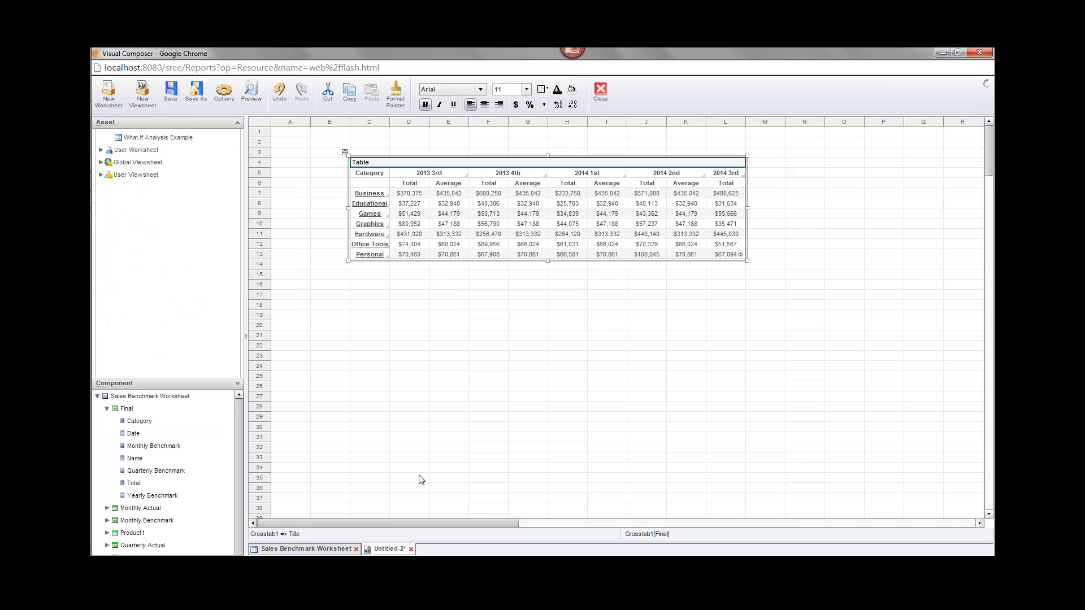
mouse_move(494, 220)
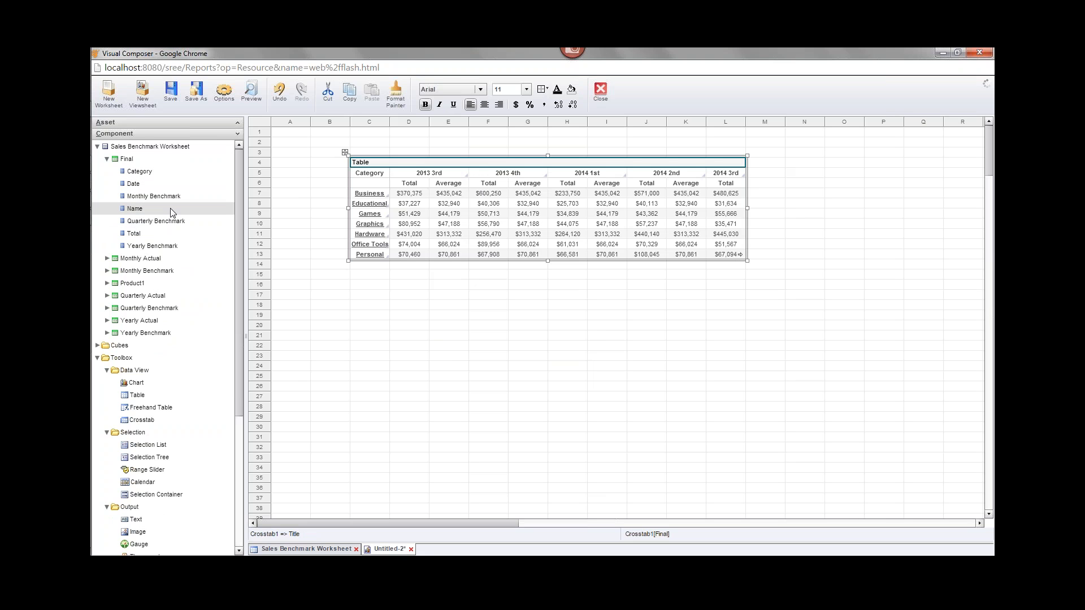
mouse_move(497, 213)
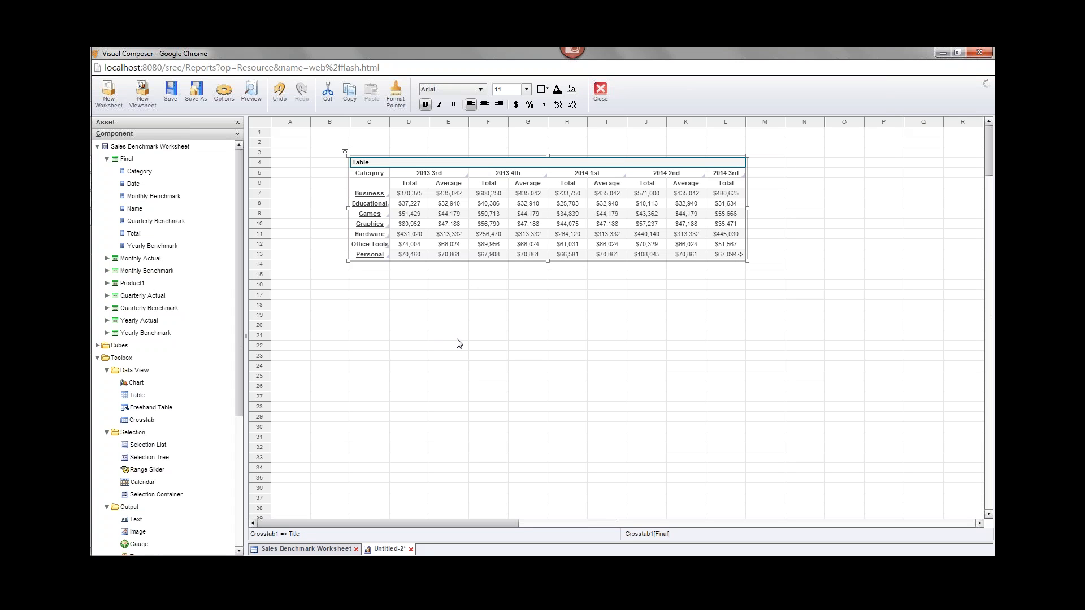
- Create a new calculated field on the Final table named PctOfAve
right_click(143, 162)
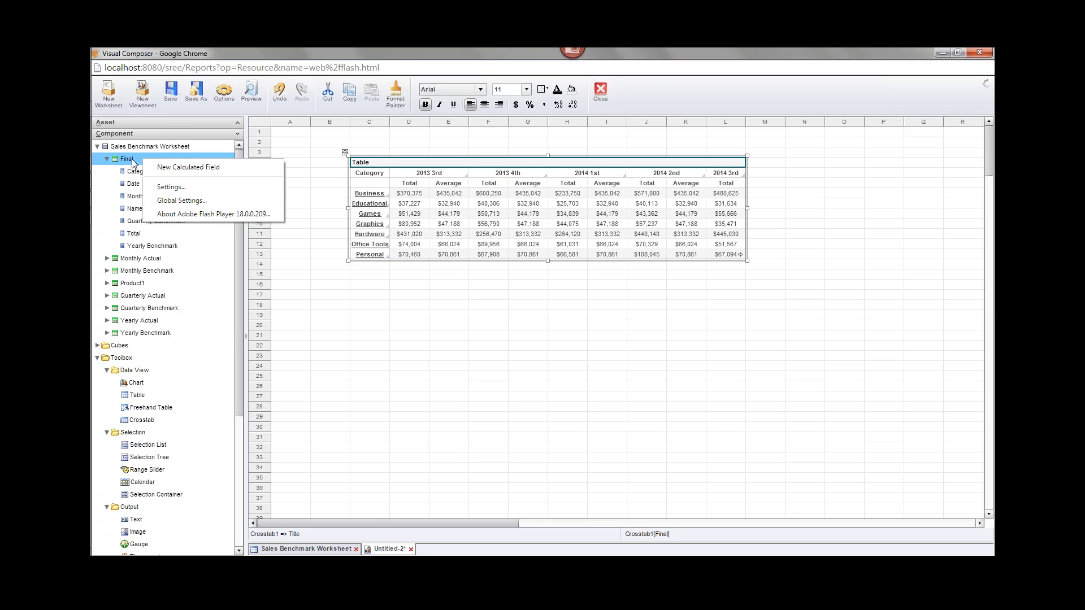
left_click(233, 168)
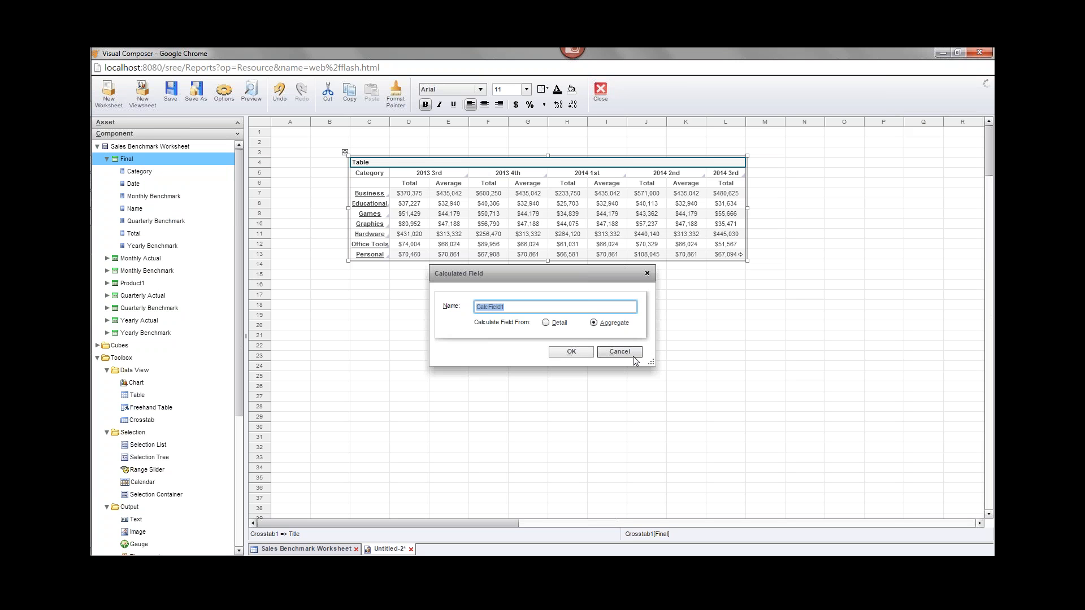
type("Pct")
type("OfAe")
type("ve")
- Define PctOfAve as Sum(Total) / Max(Quarterly Benchmark) in the Formula Editor and save it
left_click(571, 352)
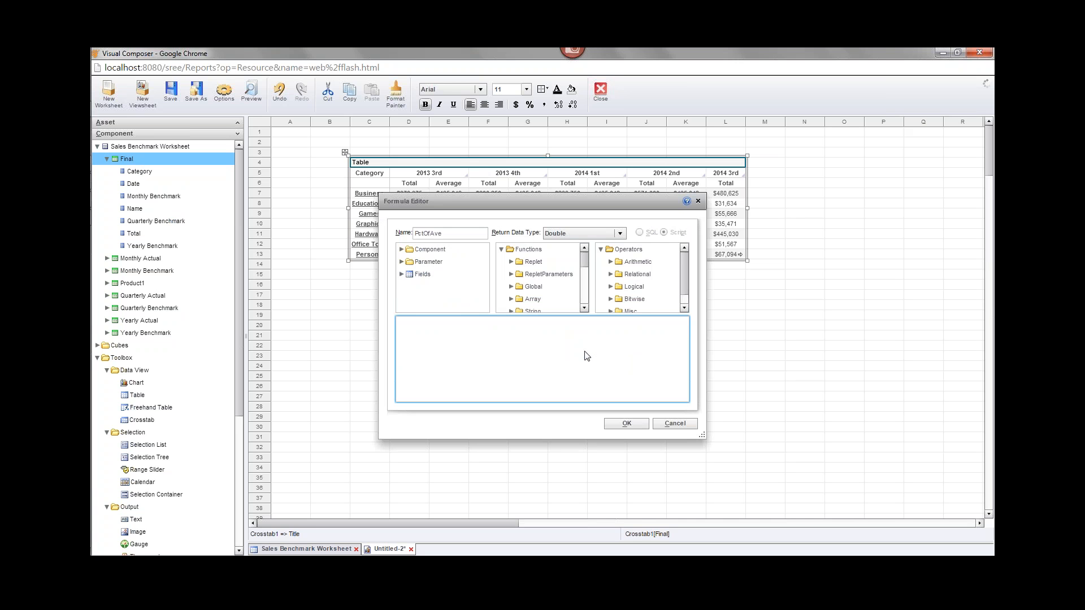
left_click(402, 274)
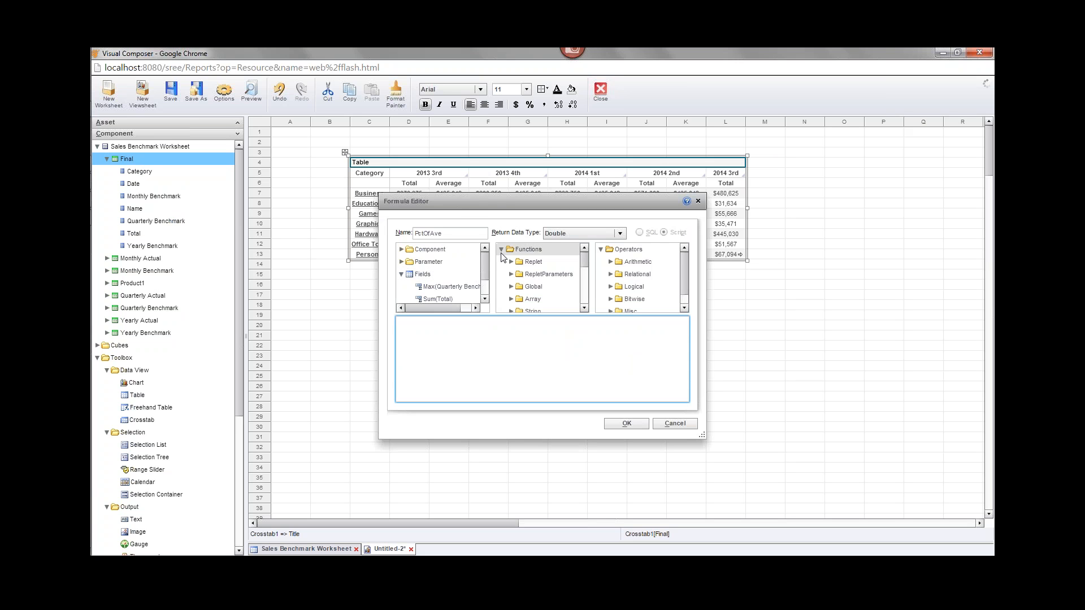
left_click_drag(483, 259, 487, 270)
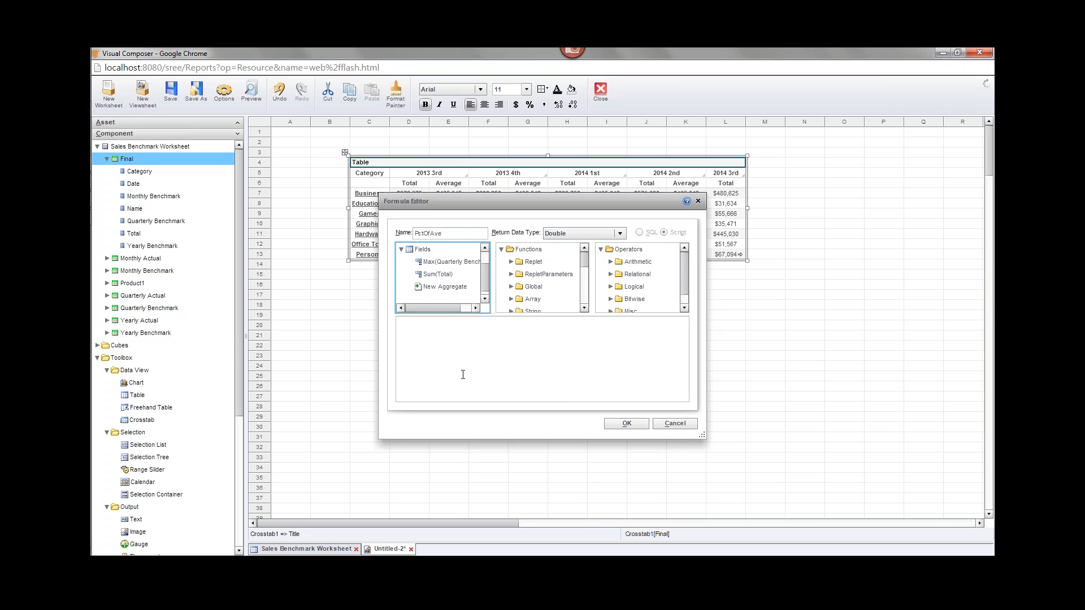
double_click(444, 274)
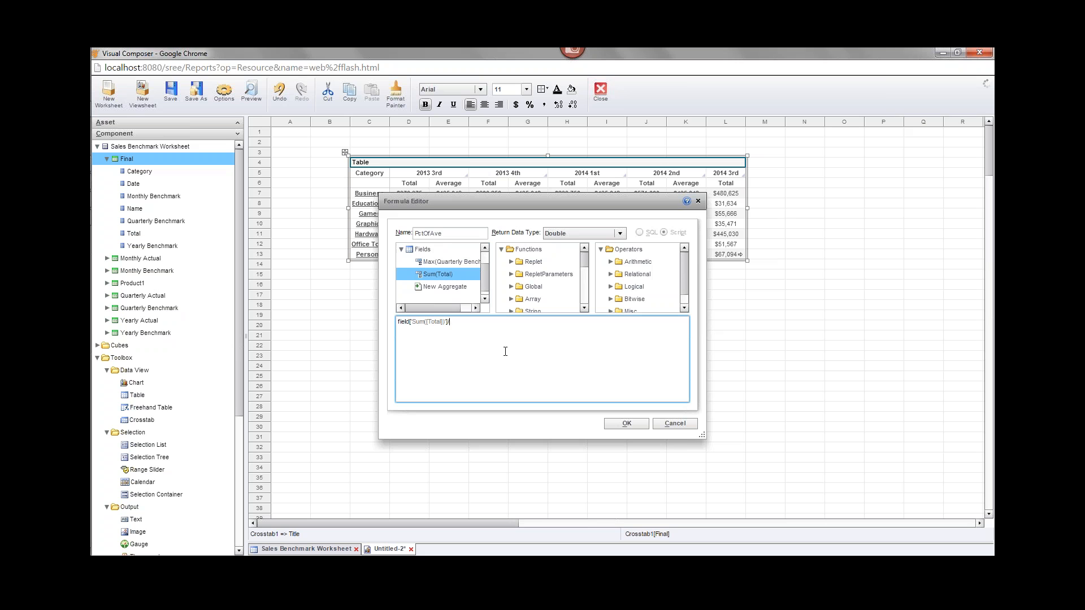
type("/")
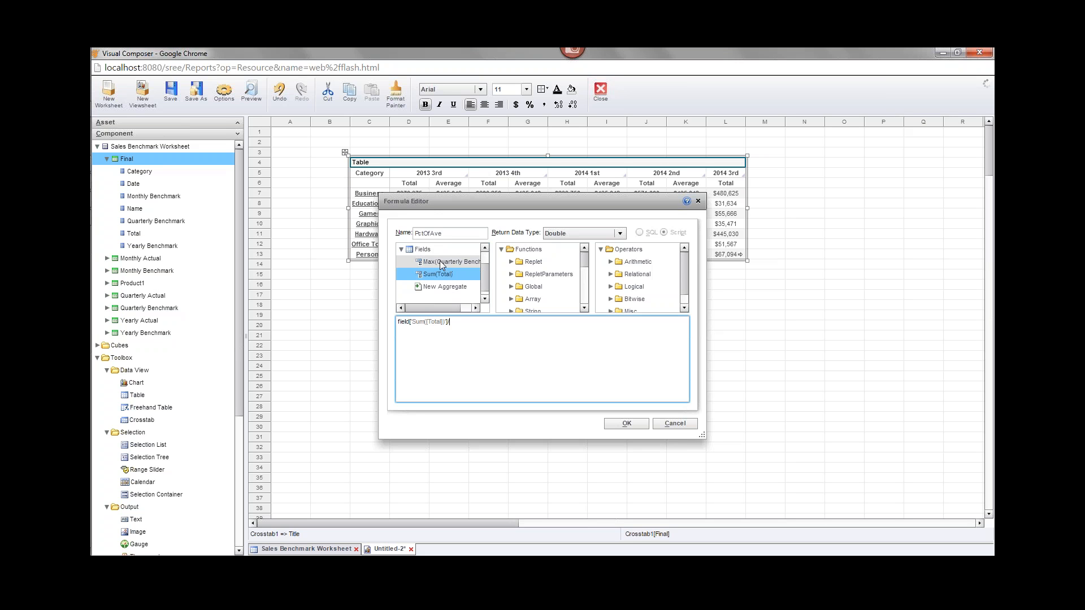
double_click(446, 262)
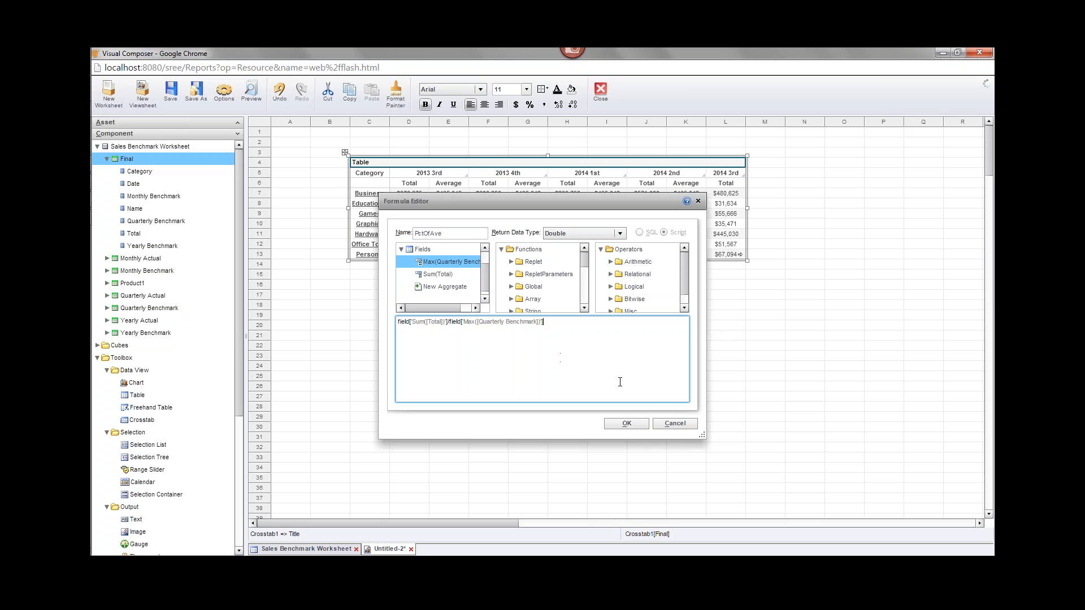
left_click(628, 424)
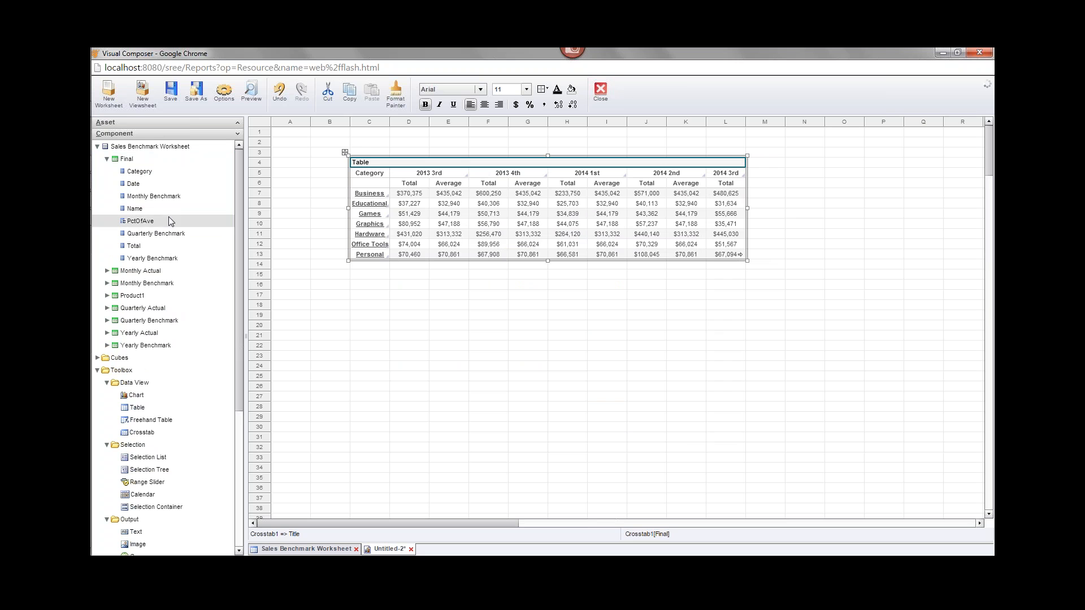
- Add PctOfAve as a third crosstab measure beside Total and Average
mouse_move(458, 201)
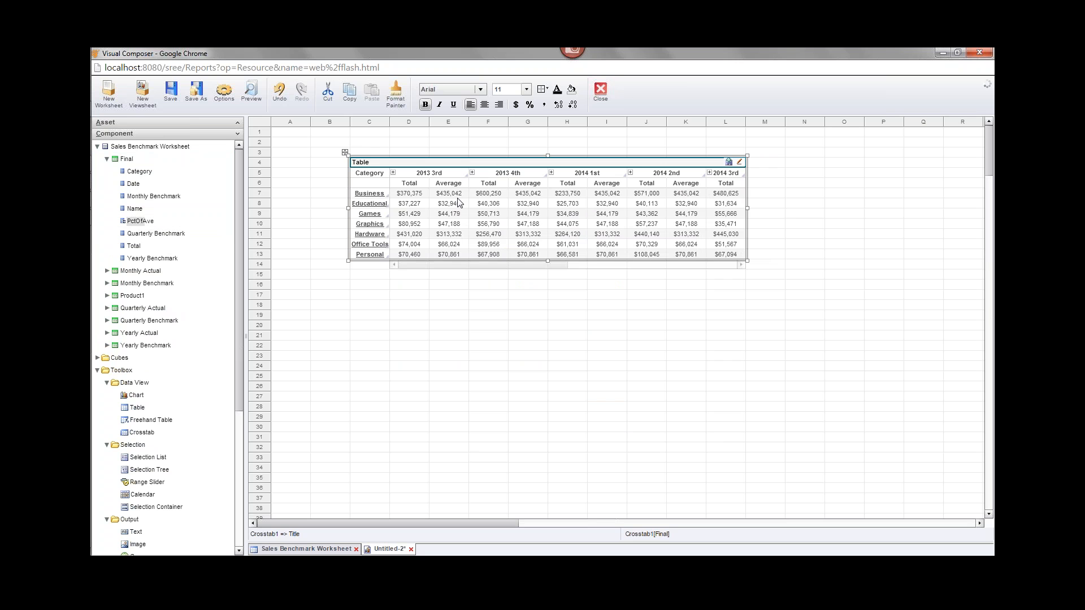
left_click(740, 163)
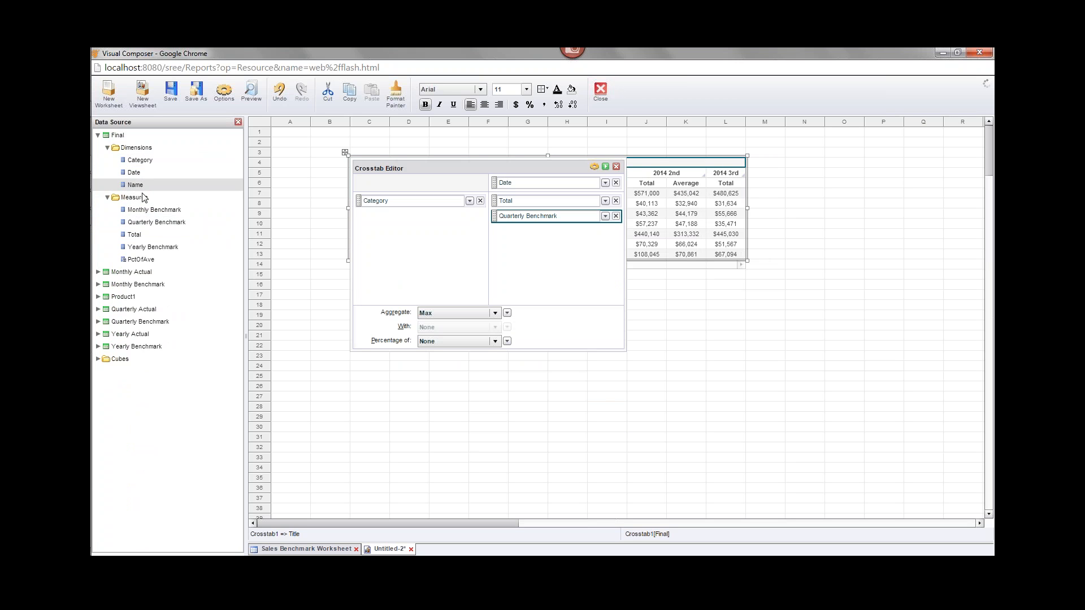
left_click_drag(161, 264, 559, 237)
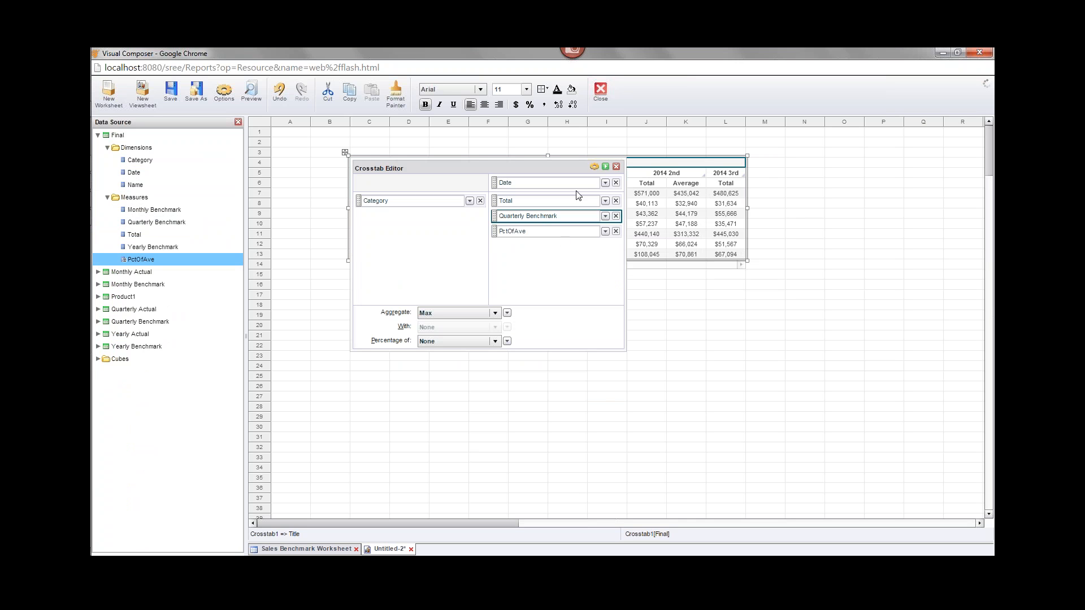
left_click(605, 167)
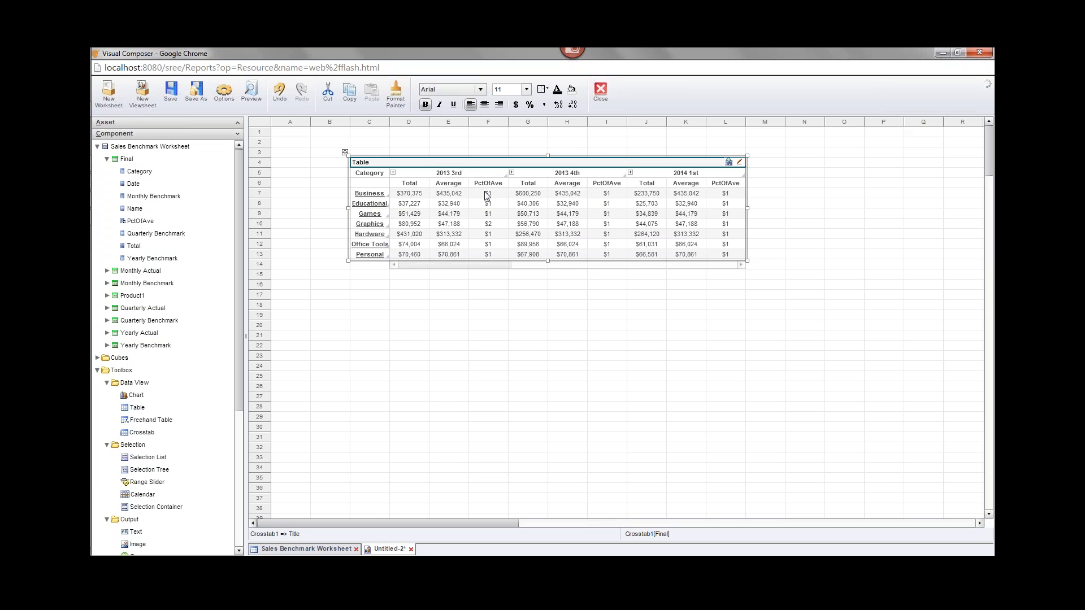
- Format the crosstab's PctOfAve values with Percent Style so they show as percentages
mouse_move(483, 193)
left_click(491, 218)
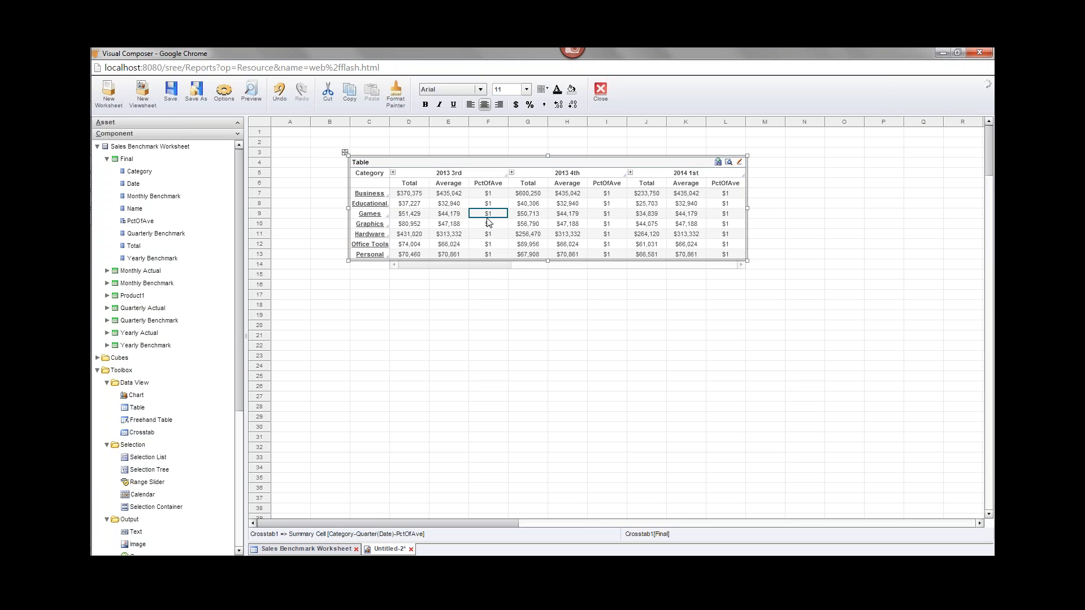
mouse_move(495, 217)
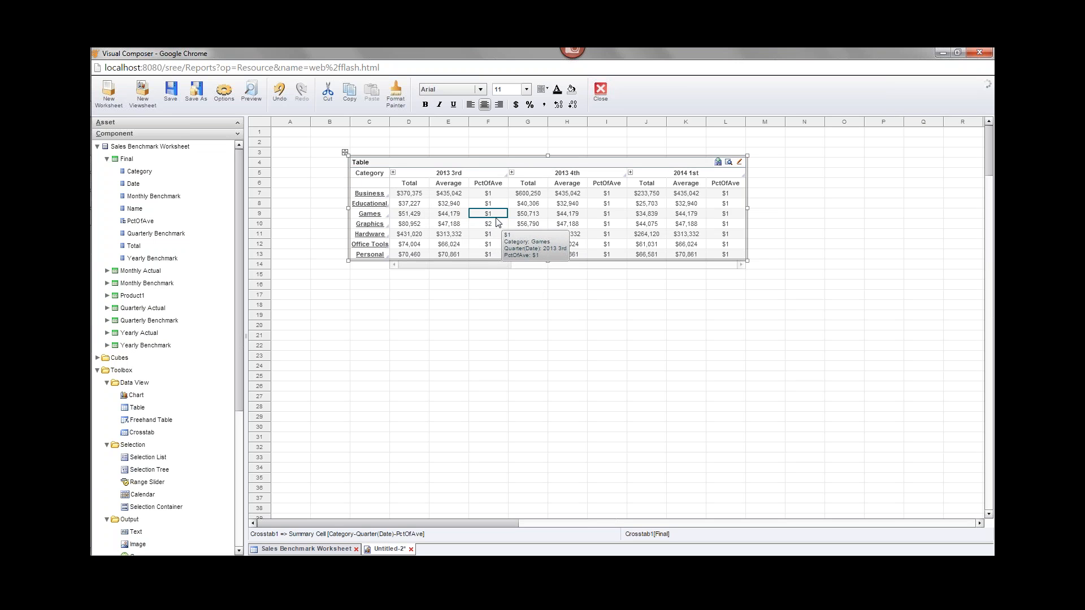
left_click(530, 104)
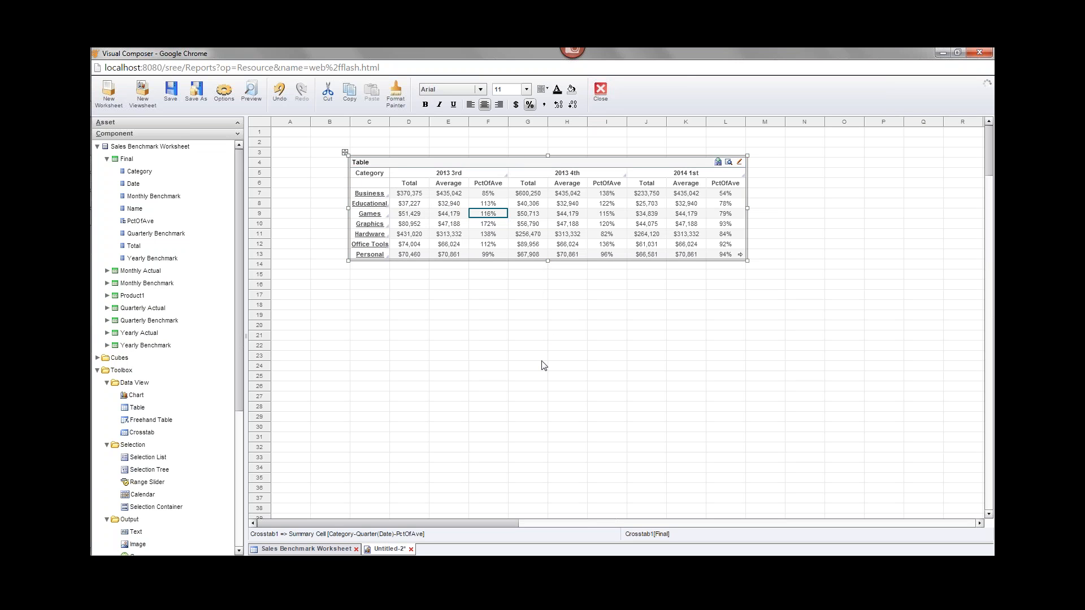
- Edit the PctOfAve column heading in the crosstab so it reads '% of Ave'
double_click(488, 183)
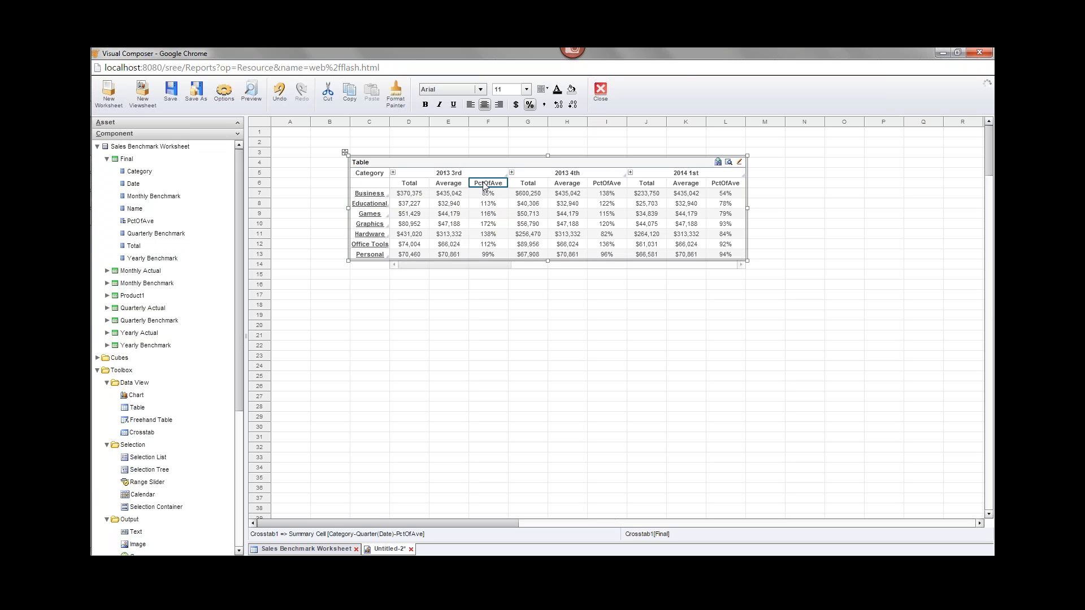
left_click(500, 180)
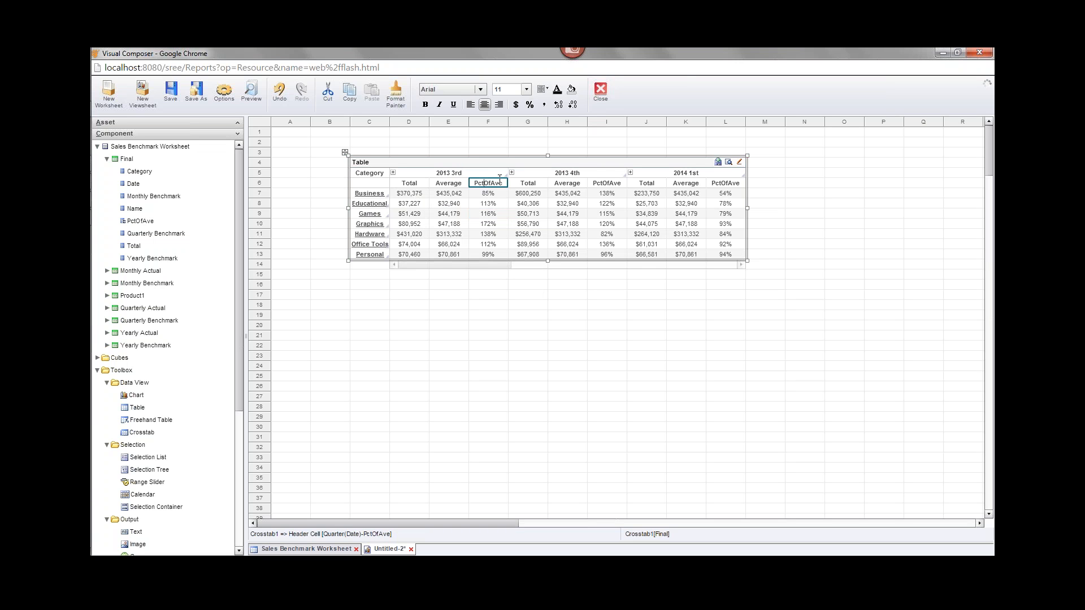
key("shift+Left")
key("shift+Left")
key("shift+Left")
type("%")
key("BackSpace")
type("o")
left_click(544, 346)
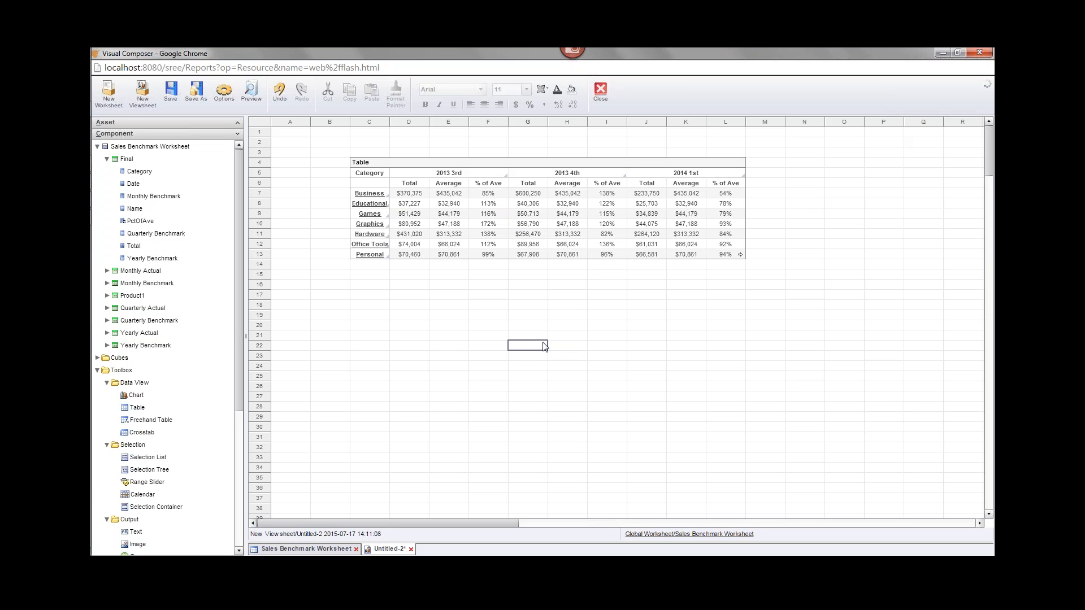
mouse_move(485, 213)
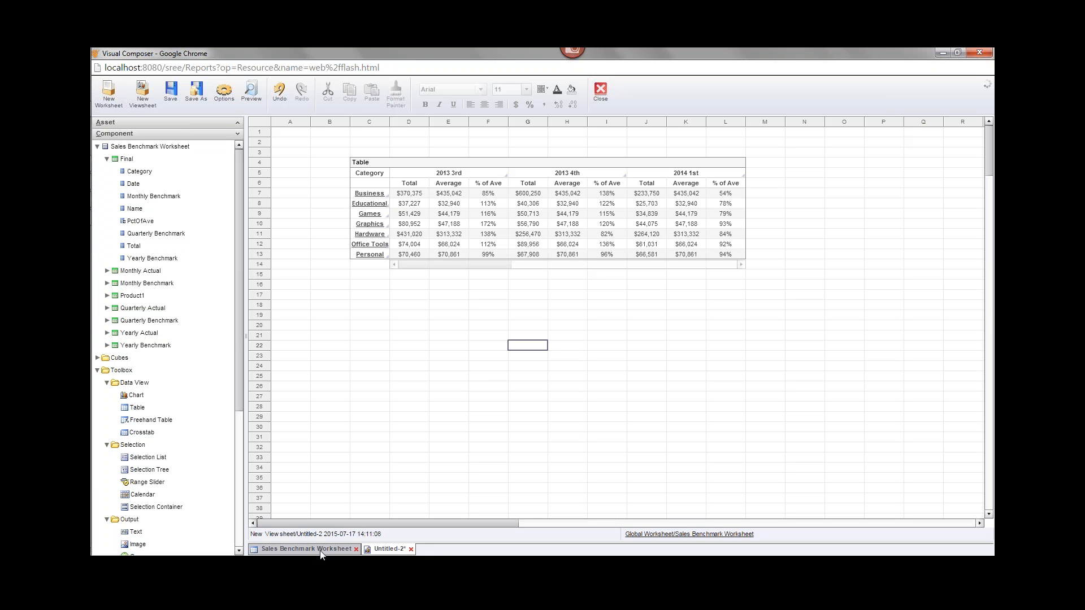
- Discard Untitled-2, close Sales Benchmark Worksheet, and open the Orders and Returns Worksheet
left_click(411, 550)
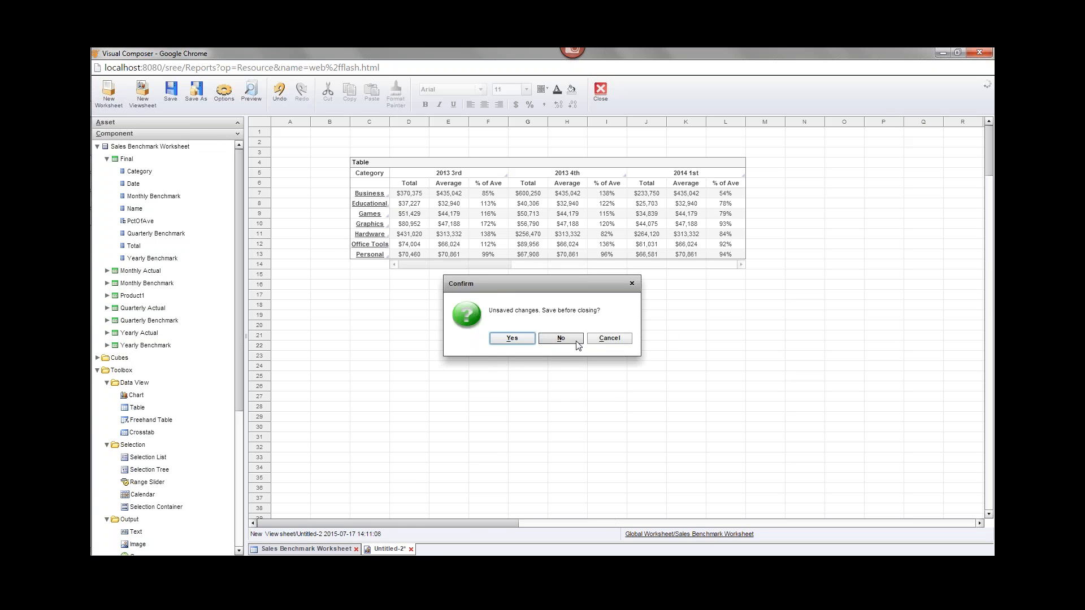
left_click(560, 338)
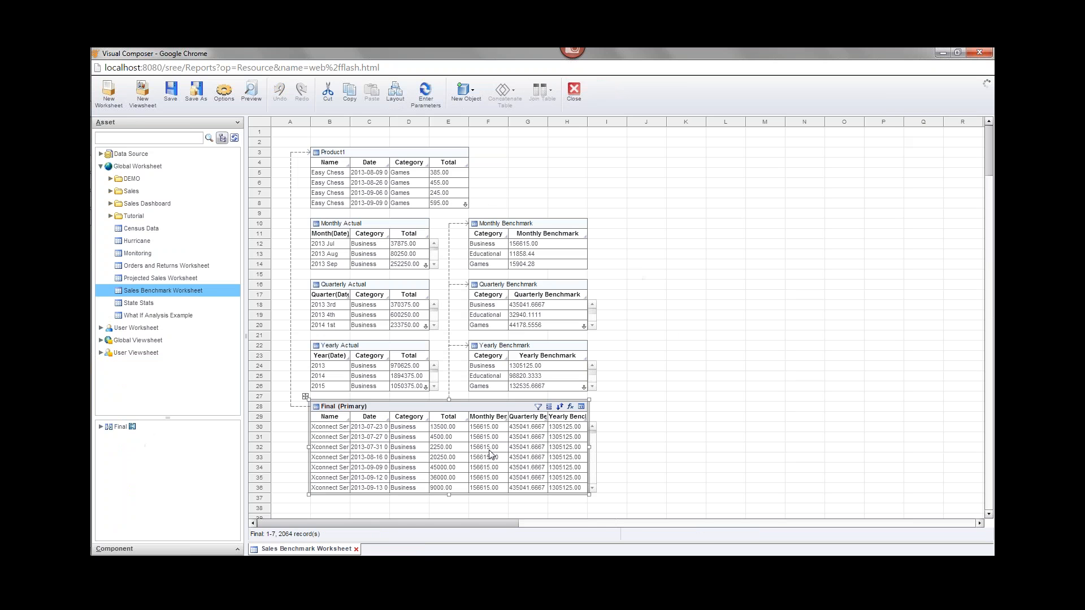
left_click(356, 548)
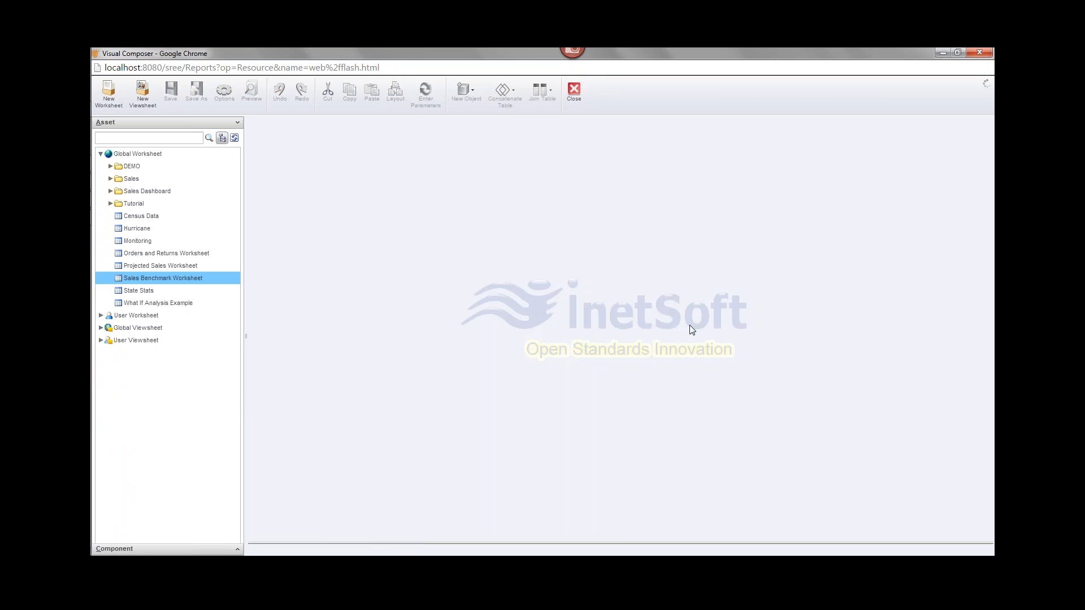
double_click(120, 255)
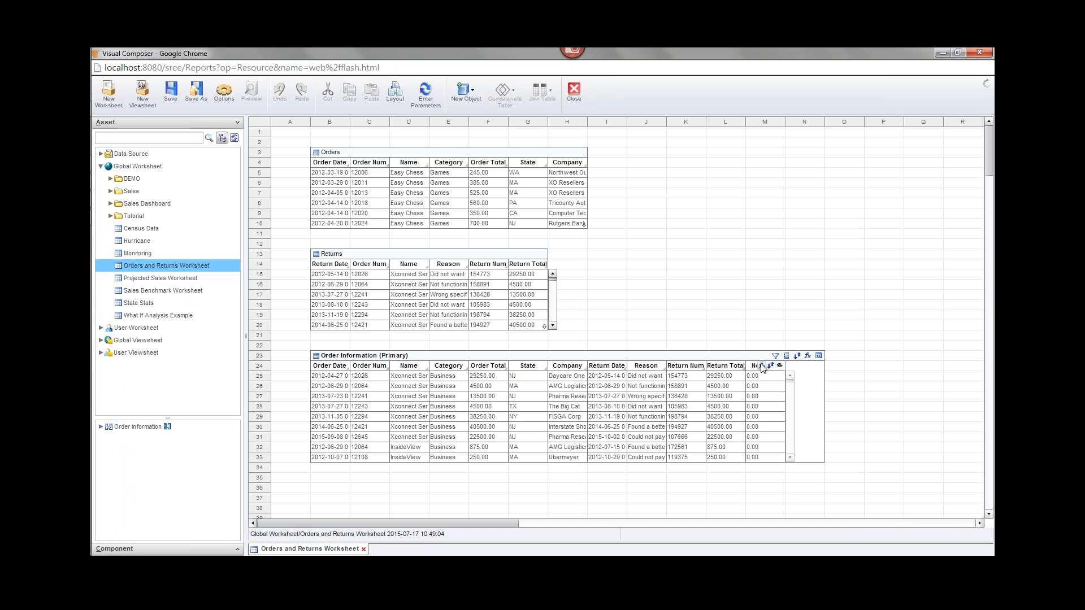
- Hide the NetSales column of Order Information, after backing out of a stray Flash Player page
left_click(761, 366)
right_click(762, 368)
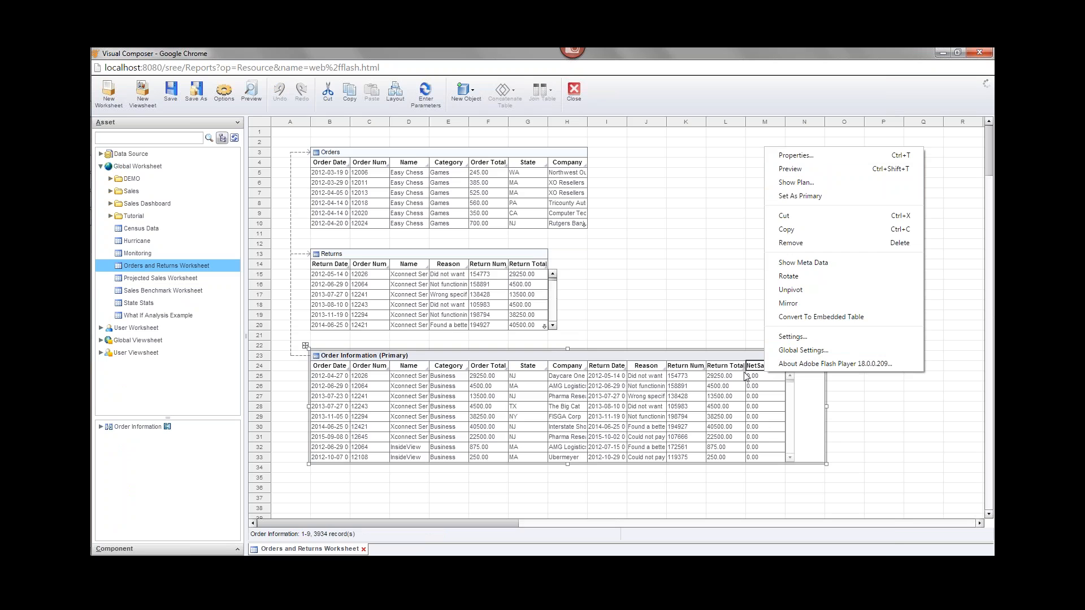
left_click(802, 363)
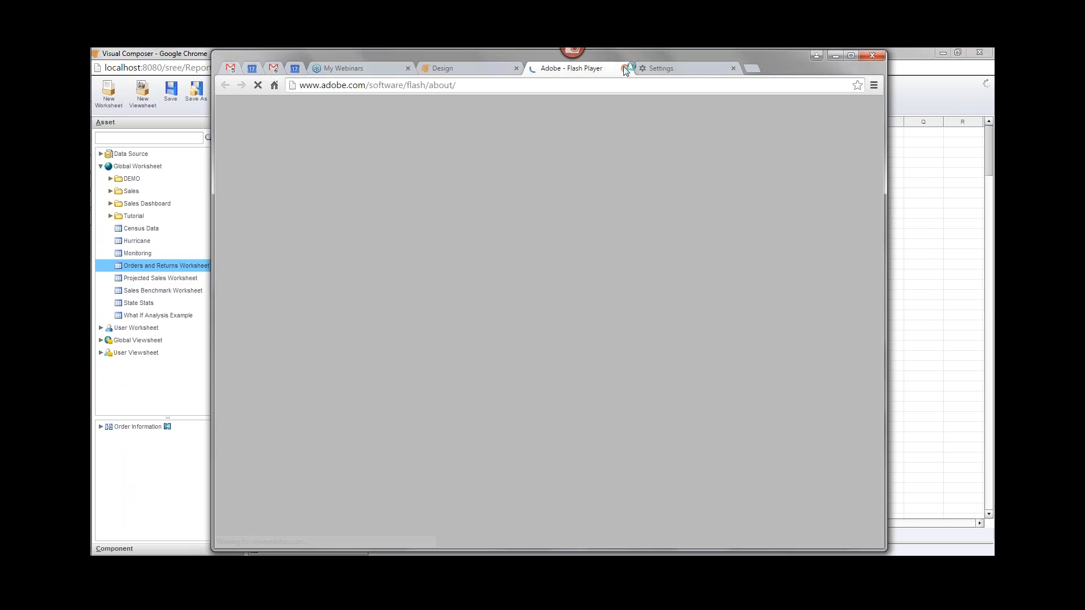
left_click(625, 69)
left_click(900, 55)
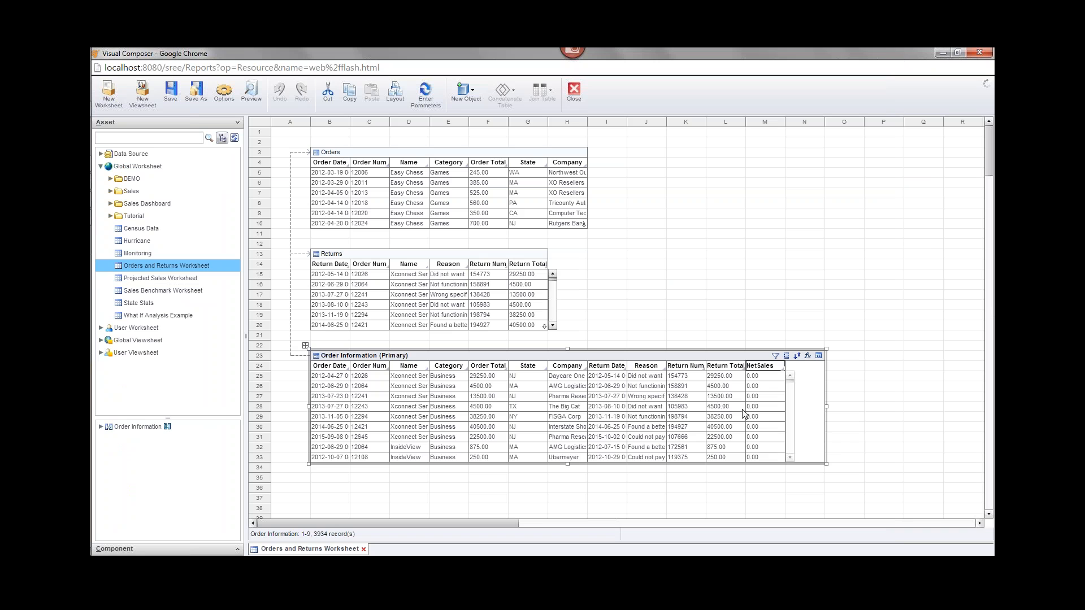
right_click(753, 368)
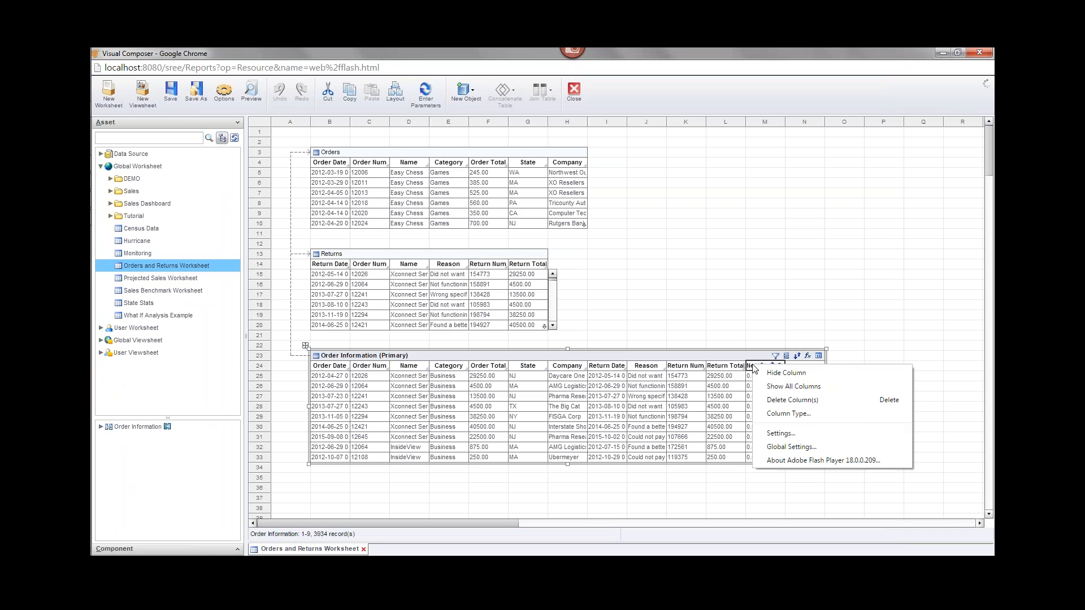
left_click(774, 374)
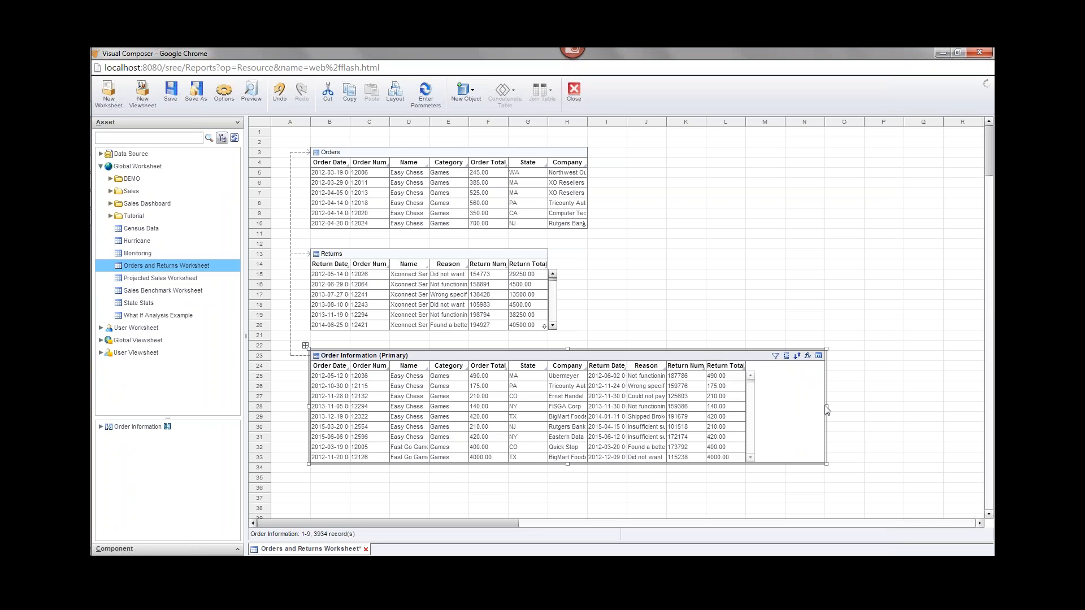
left_click_drag(827, 407, 757, 411)
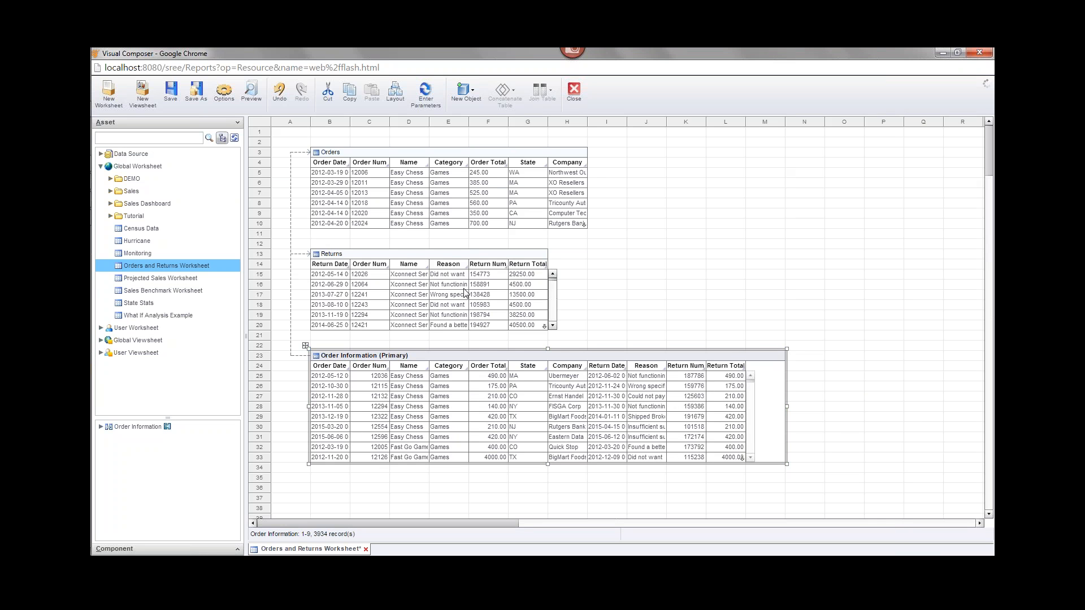
left_click(497, 366)
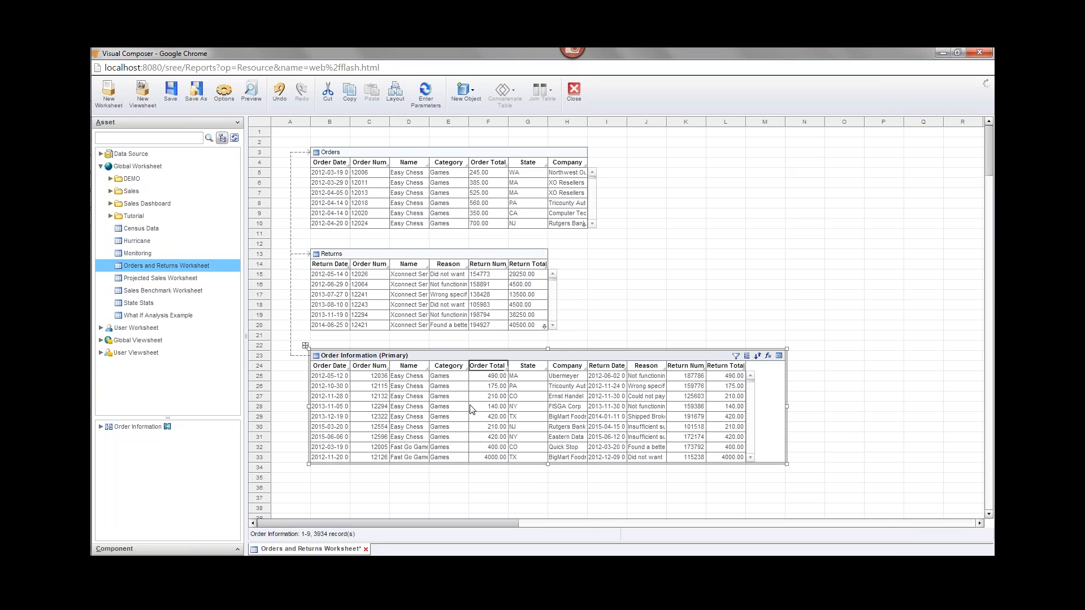
left_click(397, 156)
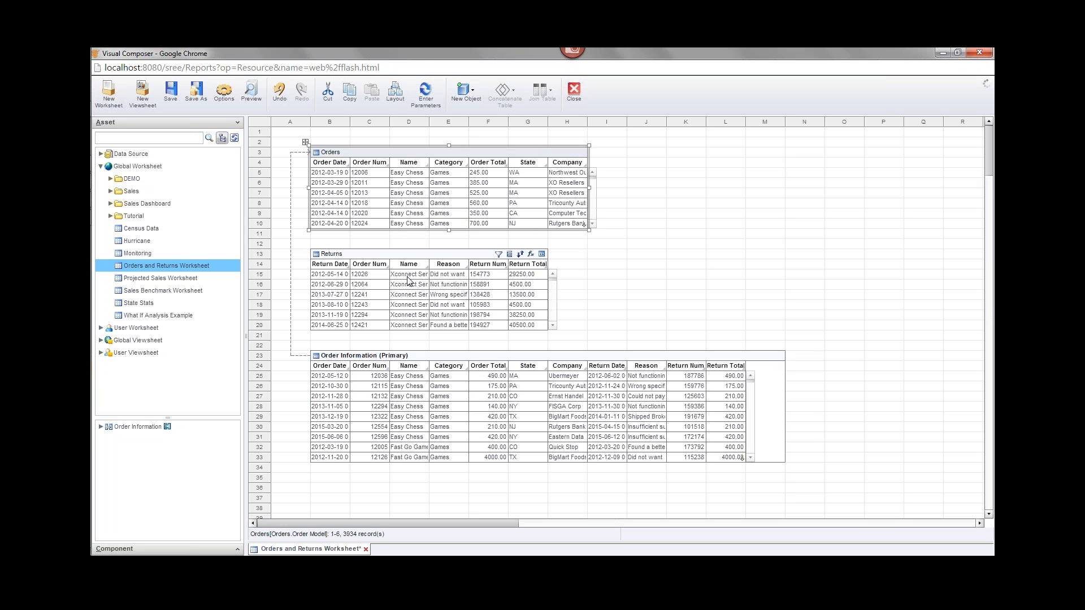
left_click(417, 258)
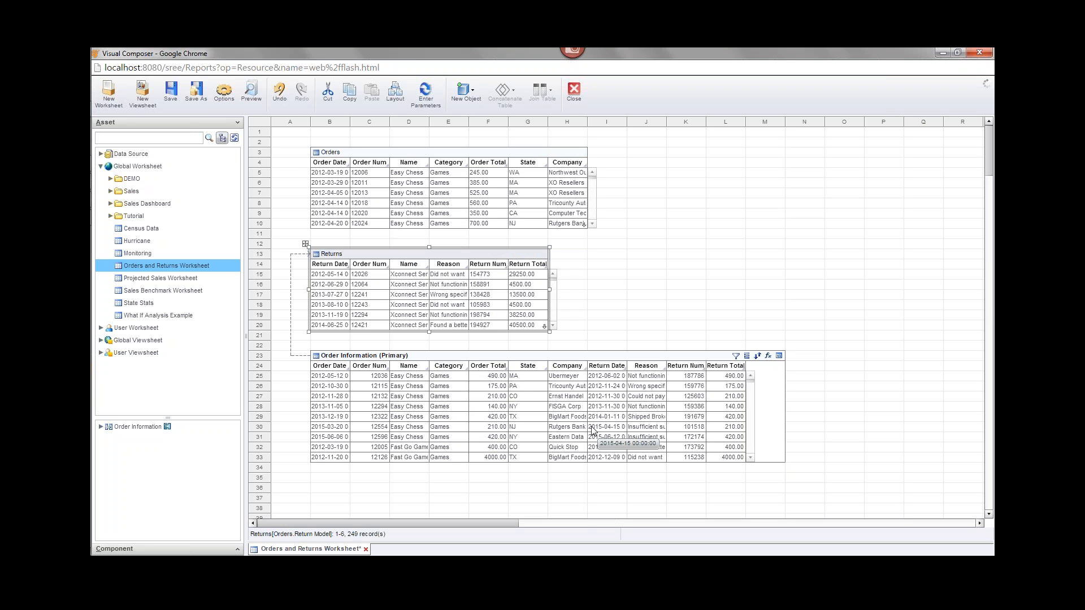
key("ctrl+s")
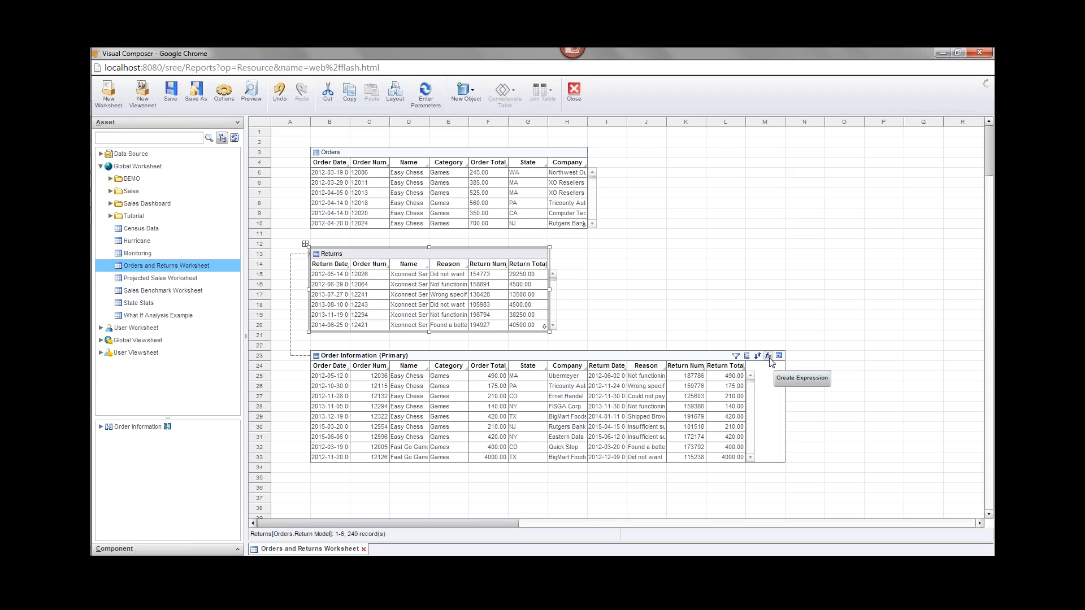
left_click(768, 356)
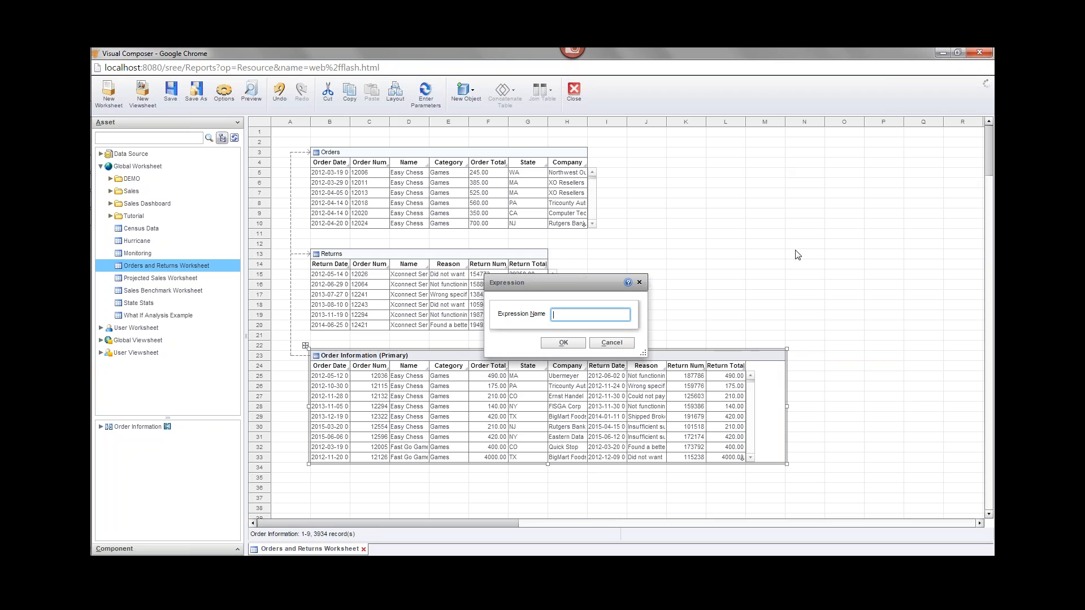
type("NetSales")
left_click(613, 343)
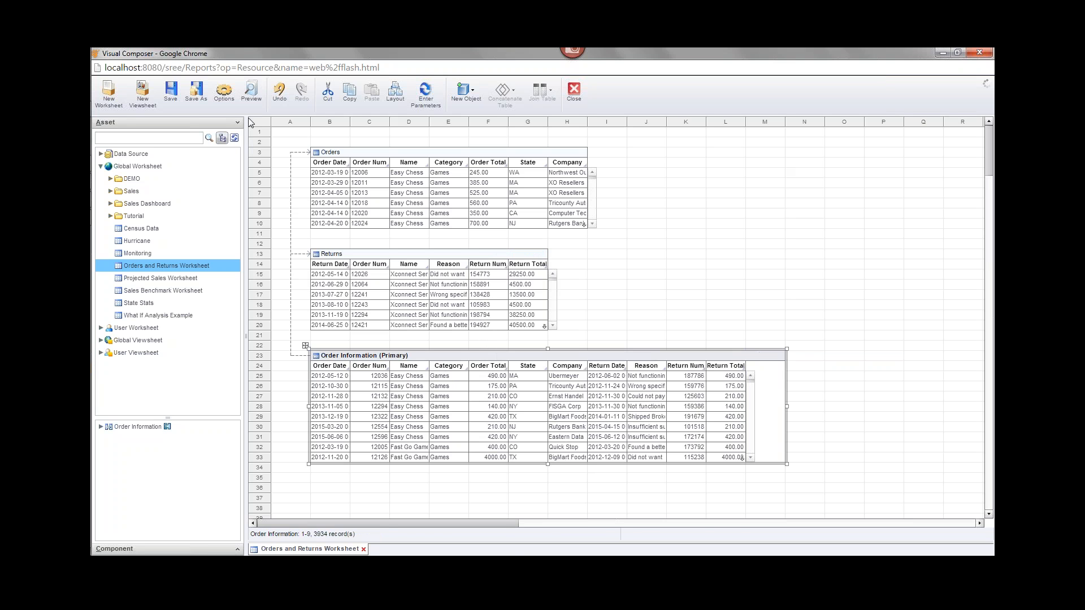
left_click(252, 91)
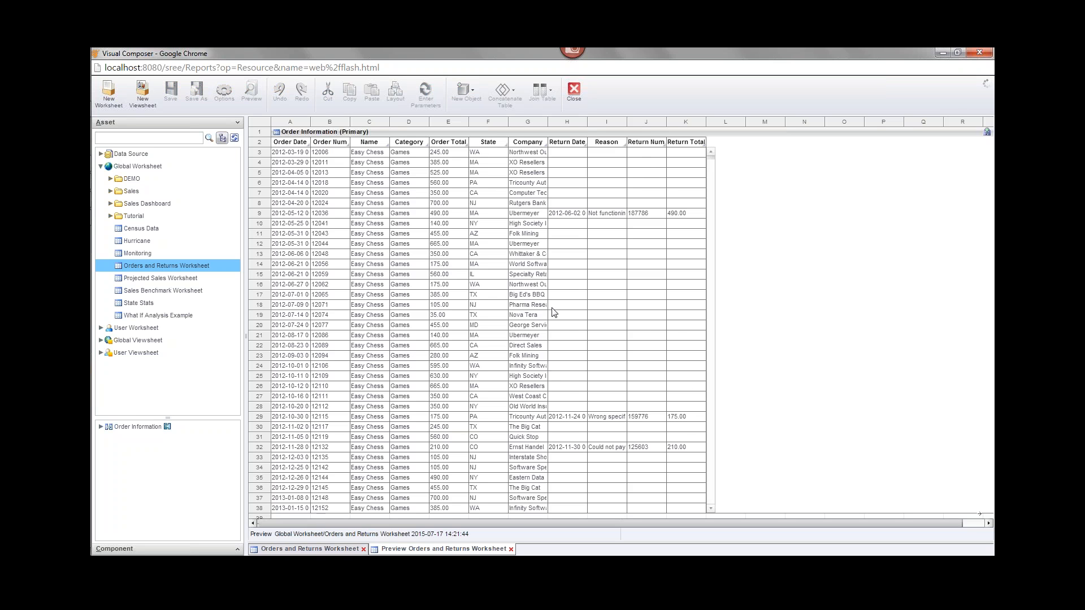
scroll(554, 310, "down", 10)
scroll(556, 312, "up", 10)
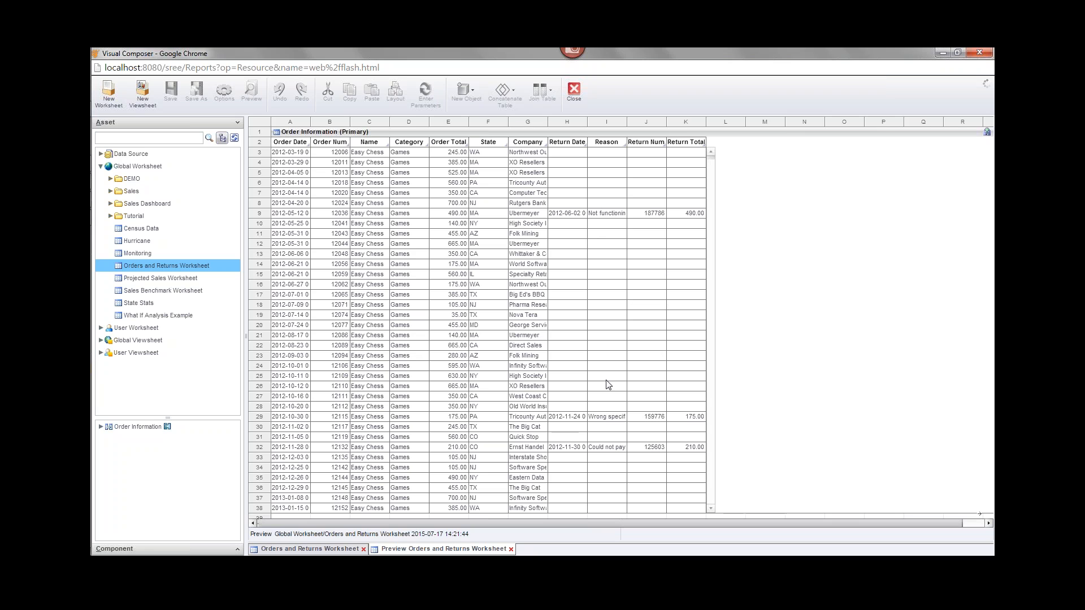
left_click(511, 549)
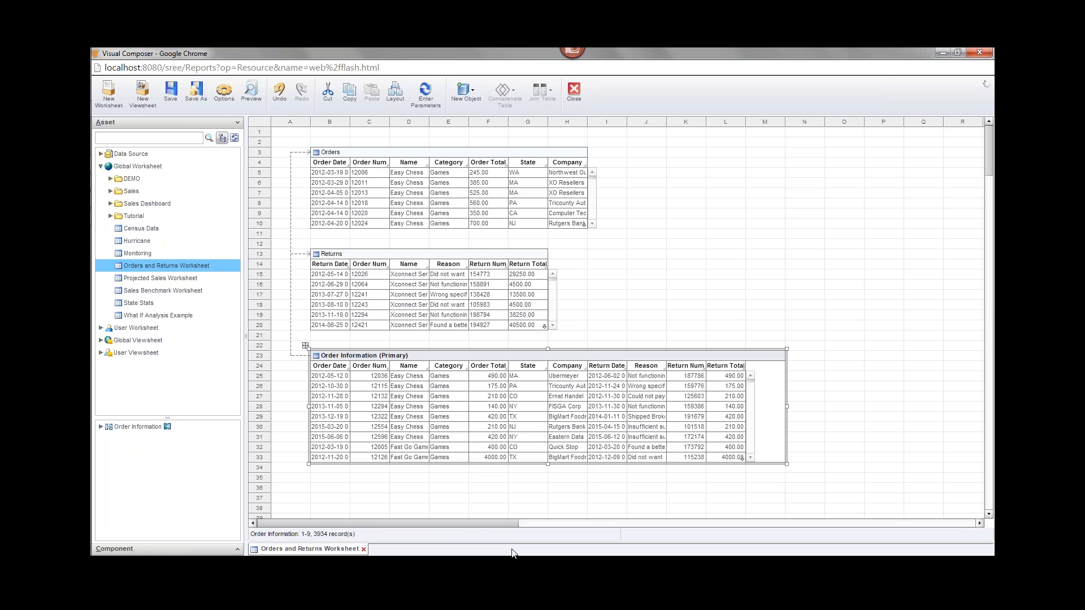
- Try adding a NetSales expression column, then cancel after the duplicate-name error
mouse_move(700, 363)
left_click(767, 355)
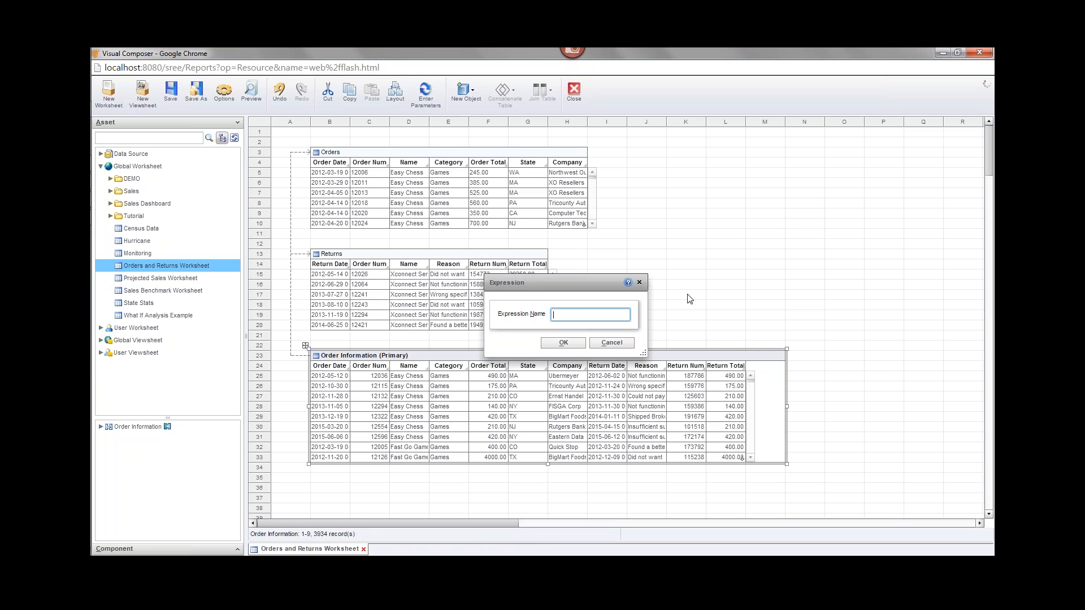
type("Net S")
key("BackSpace")
left_click(572, 342)
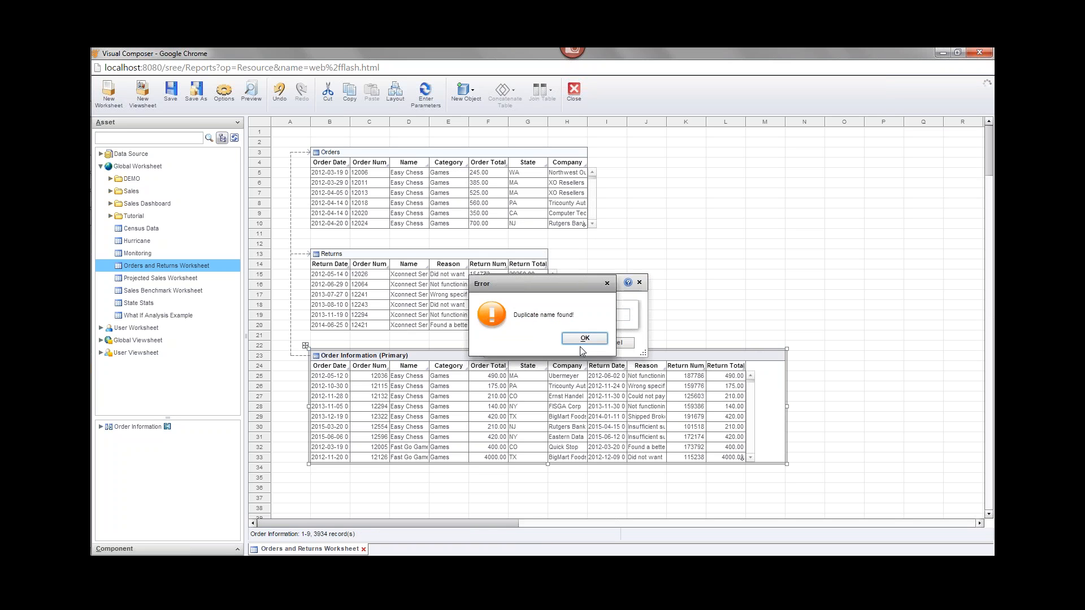
left_click(590, 342)
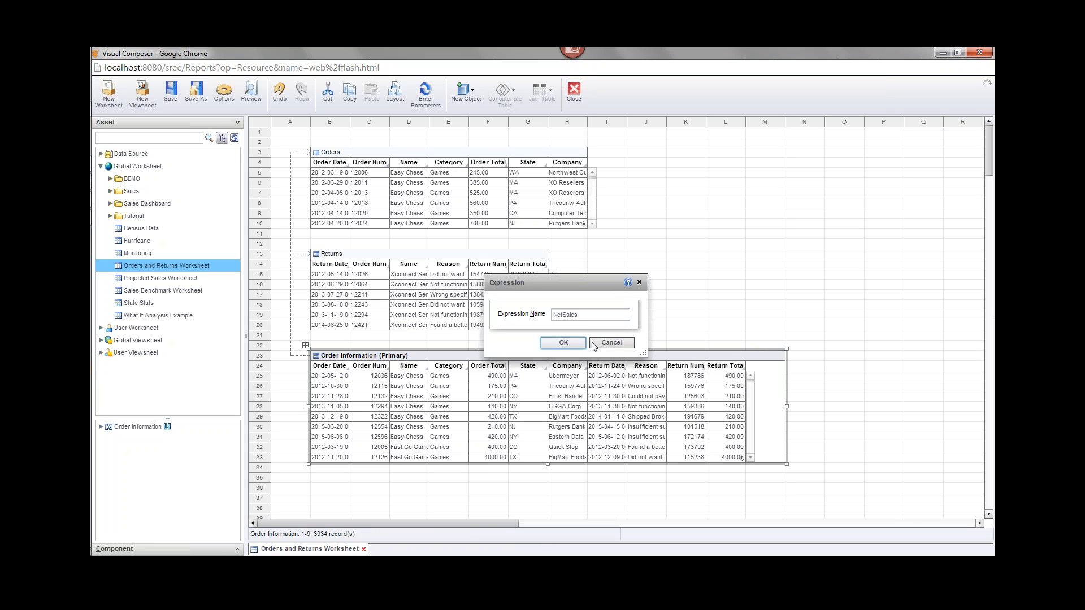
left_click(639, 282)
- Close the Orders and Returns Worksheet and reopen it from the Asset tree
mouse_move(551, 387)
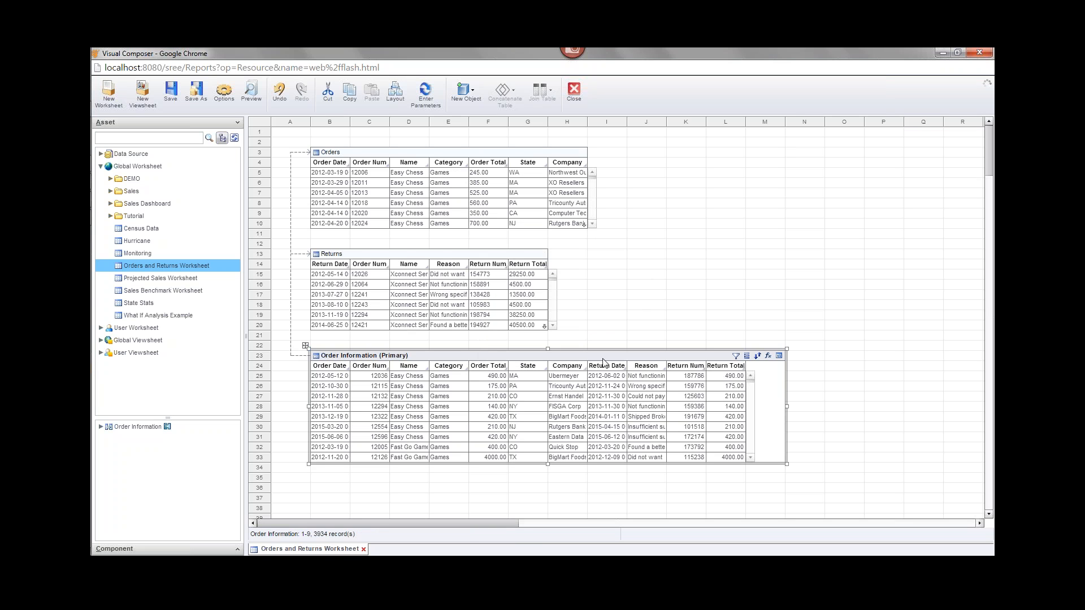
left_click(365, 549)
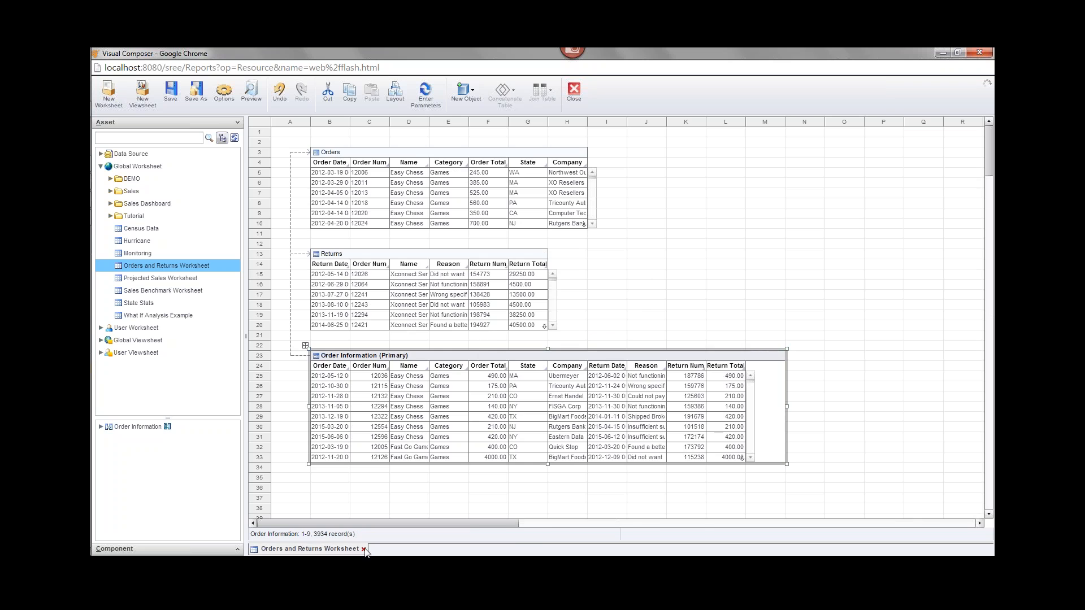
double_click(119, 256)
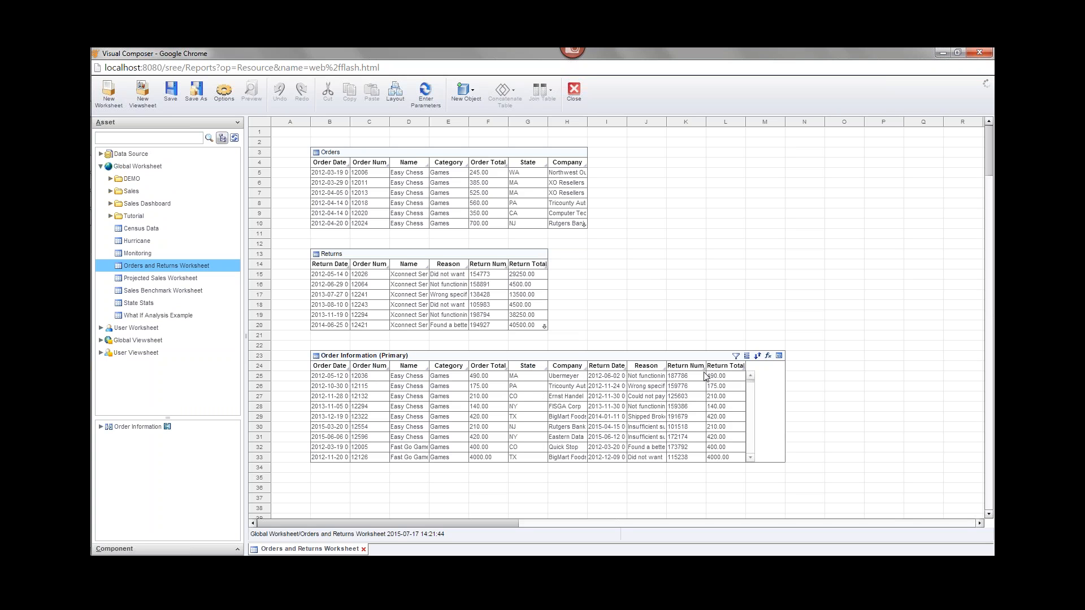
- Create an expression column on Order Information named 'Net Sales' after NetSales is rejected
left_click(768, 355)
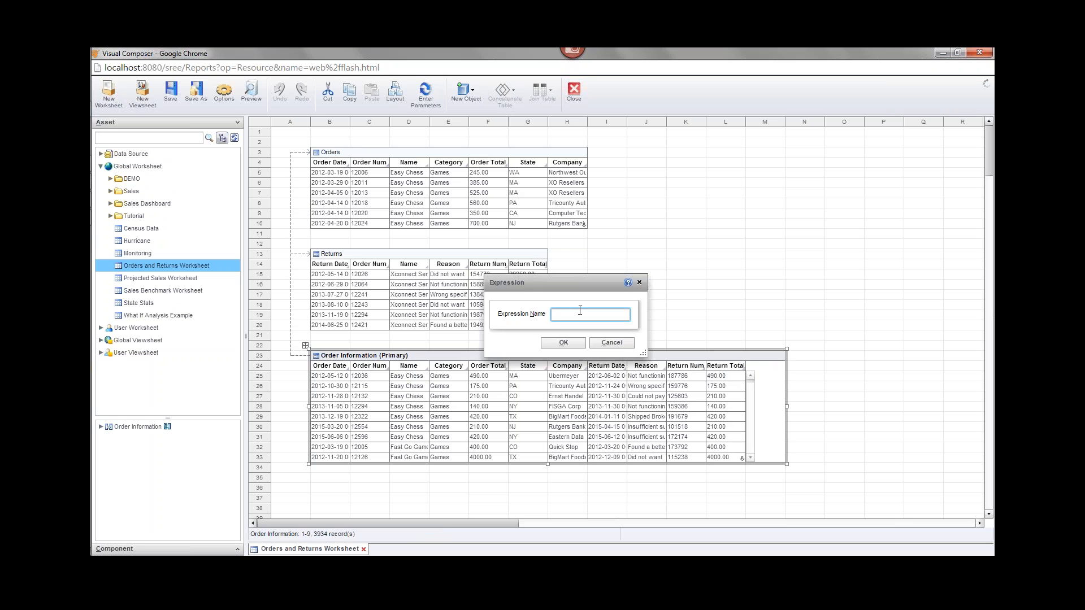
type("NetSales")
left_click(578, 344)
left_click(579, 340)
left_click(564, 315)
left_click(562, 343)
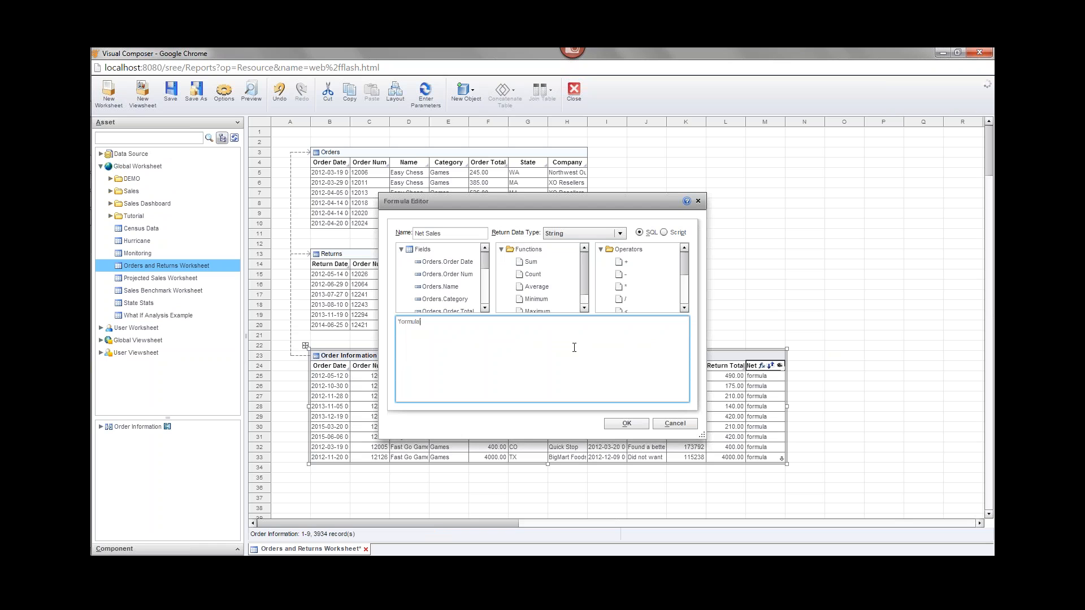
- Script the formula as Orders.Order Total minus Returns.Return Total
left_click(665, 233)
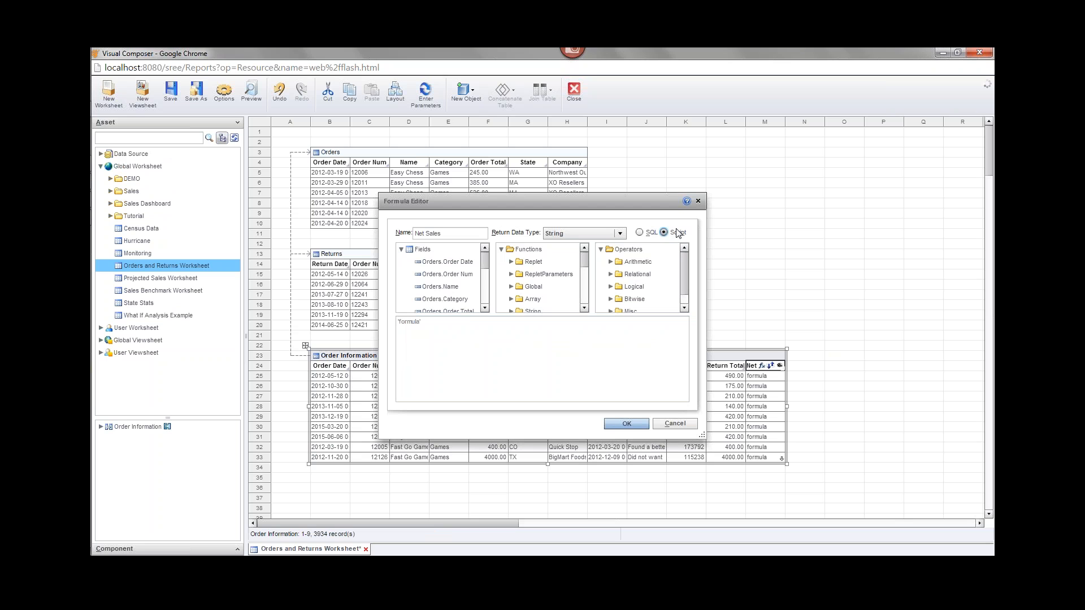
left_click(479, 356)
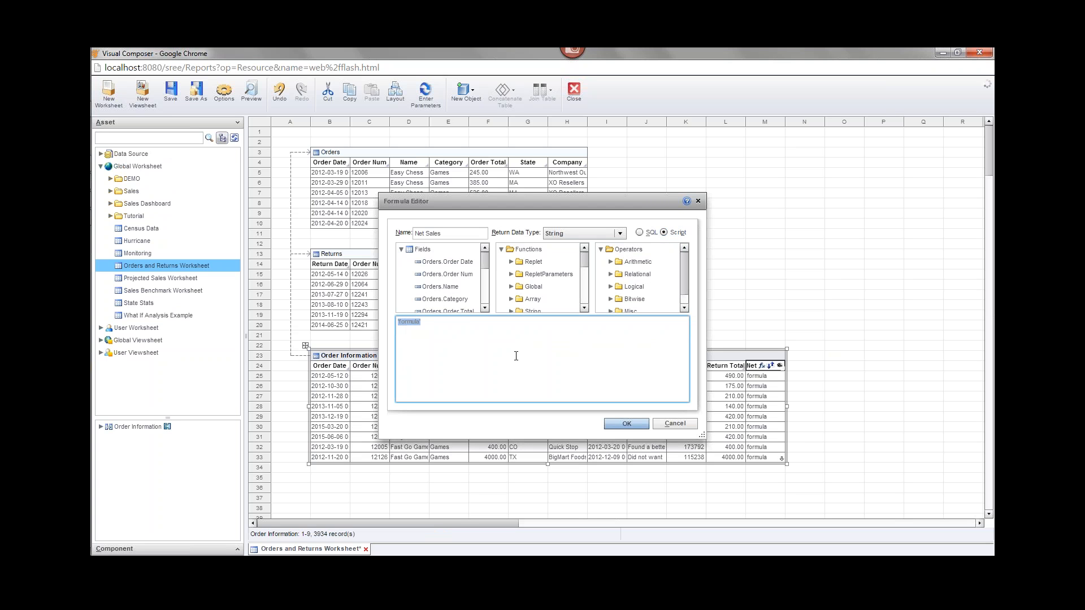
key("BackSpace")
mouse_move(484, 261)
left_mouse_down()
mouse_move(491, 288)
mouse_move(487, 273)
left_mouse_up()
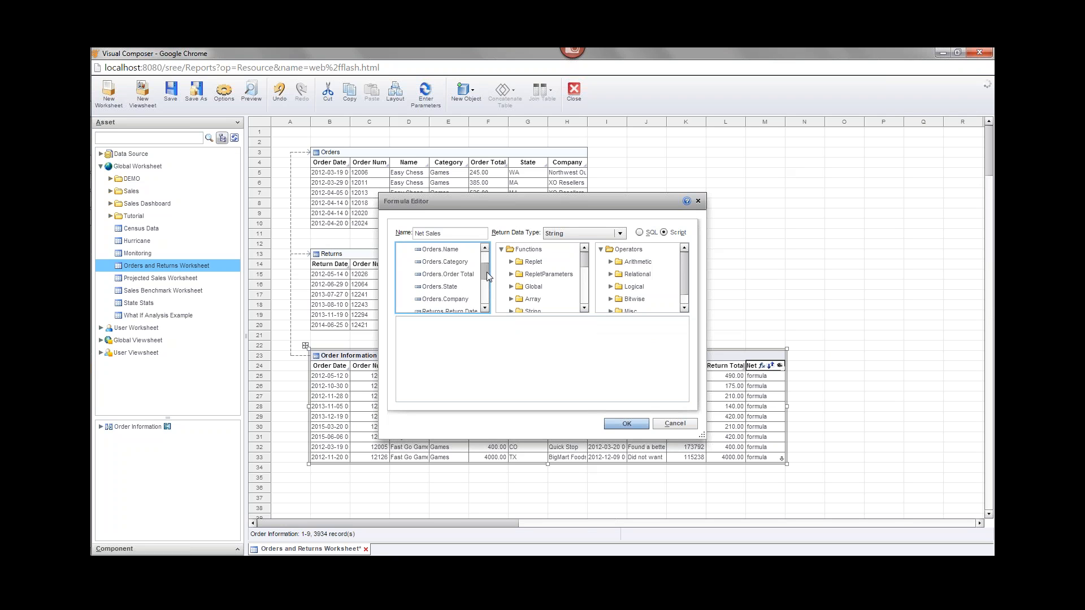
left_click(469, 276)
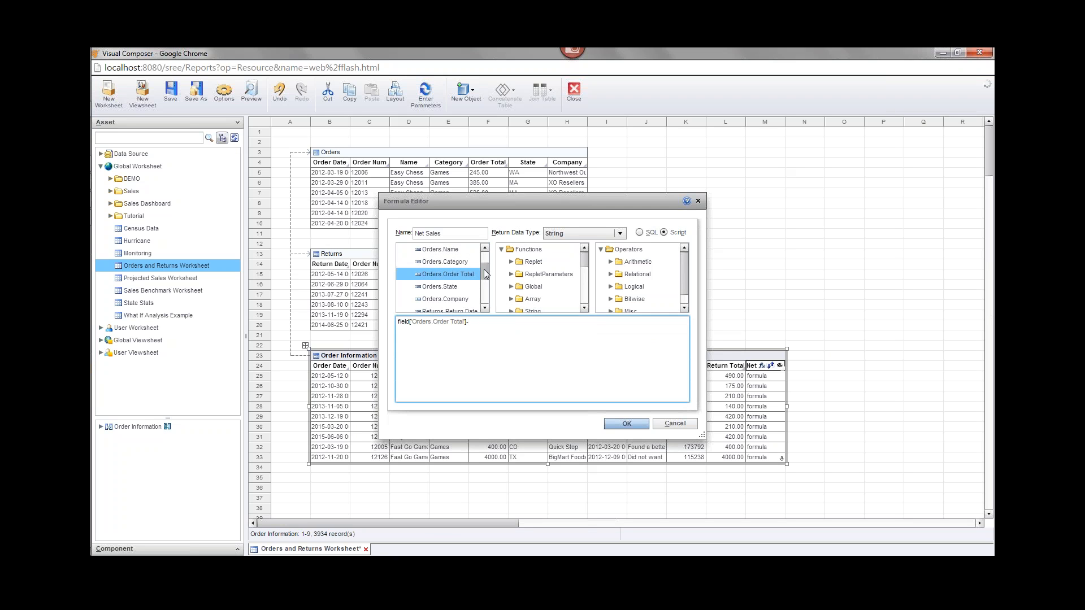
left_click_drag(483, 269, 484, 294)
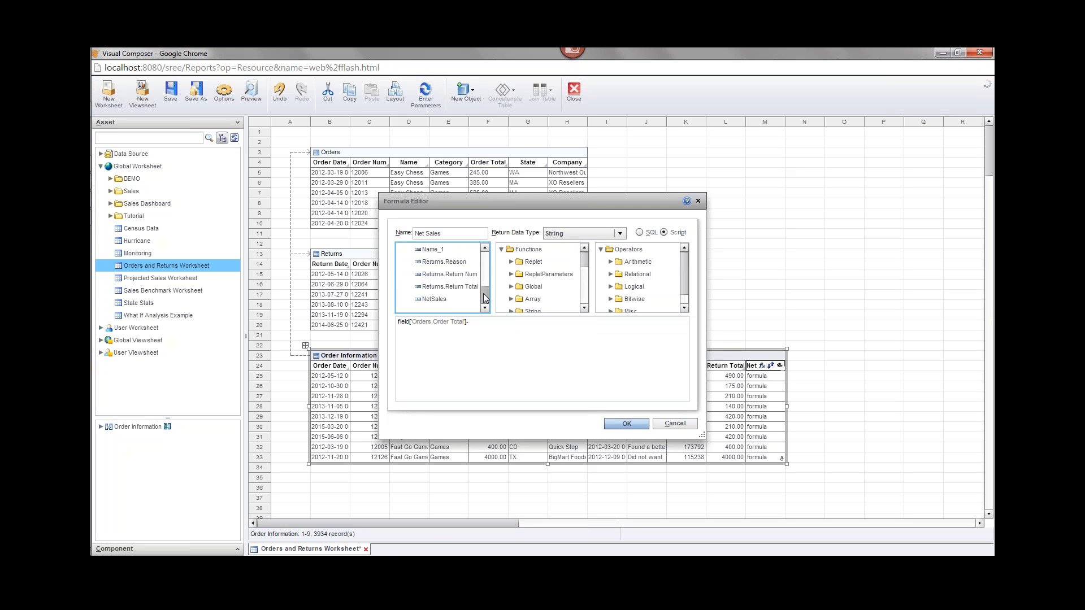
double_click(467, 286)
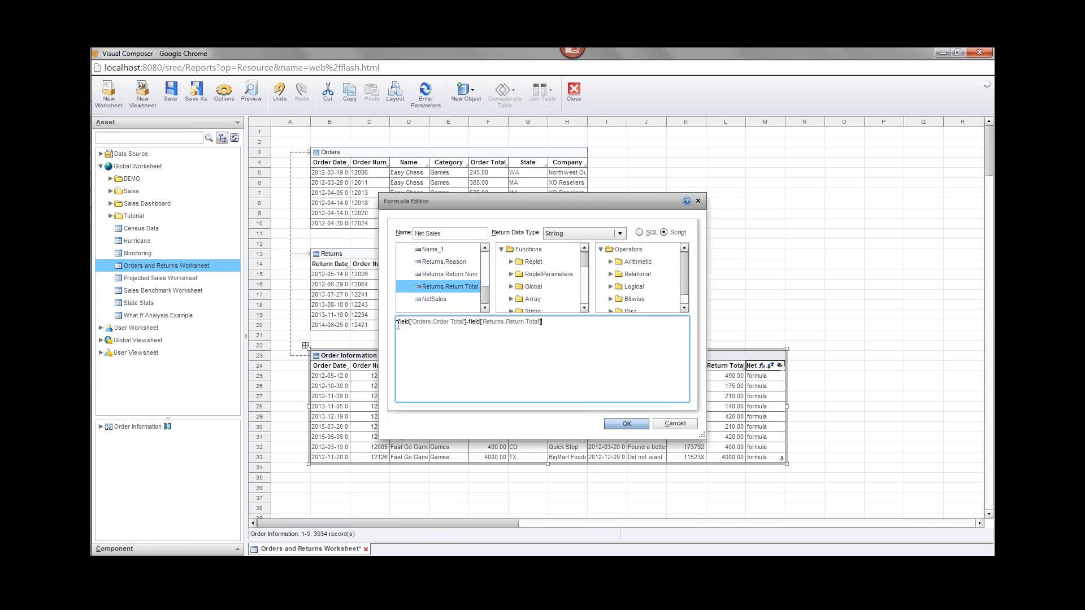
key("Return")
key("Return")
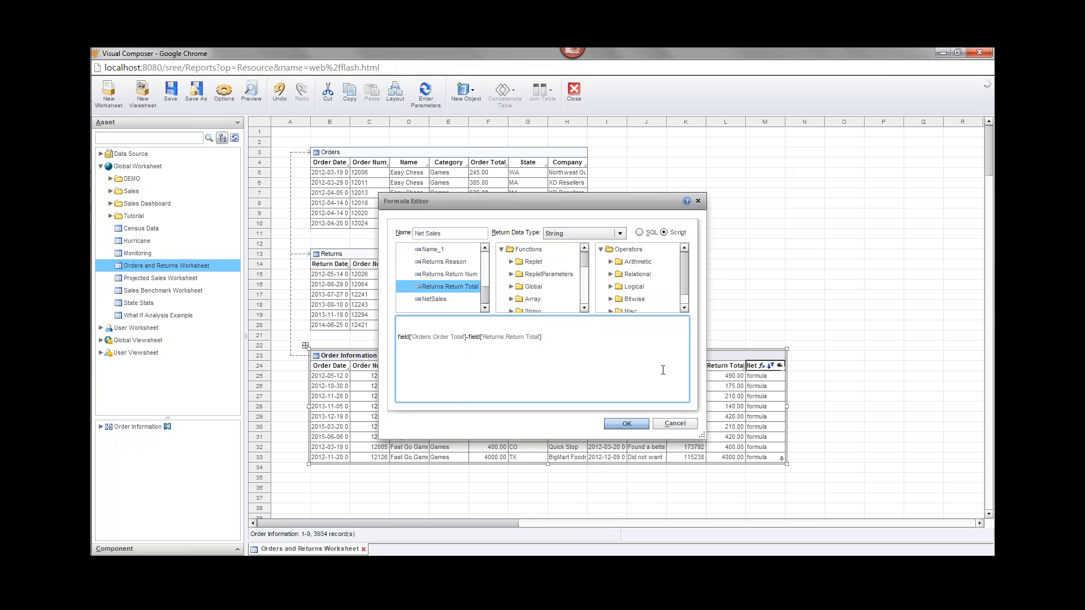
left_click_drag(545, 205, 600, 98)
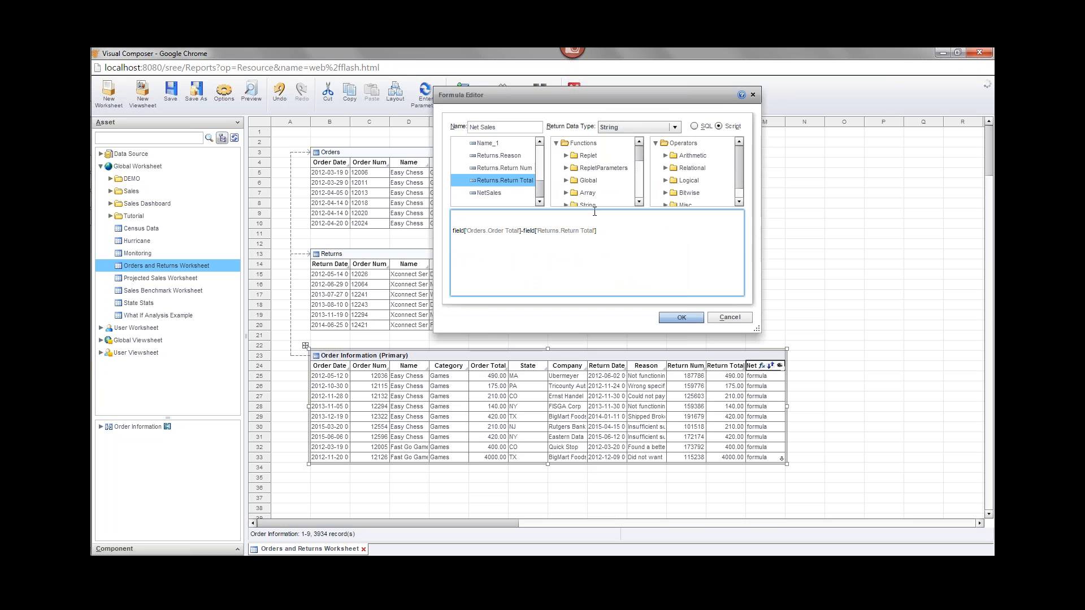
- Wrap the subtraction in if(!isNull(Returns.Return Total)) { ... } and indent it
left_click_drag(568, 101, 556, 169)
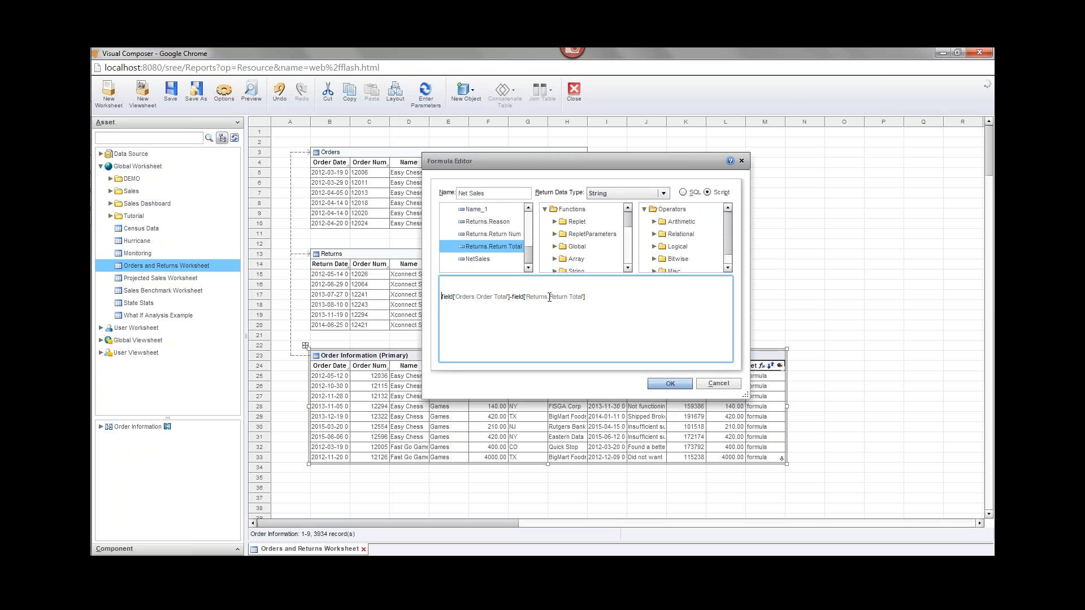
left_click_drag(548, 297, 583, 298)
left_click(536, 287)
type("if(isN")
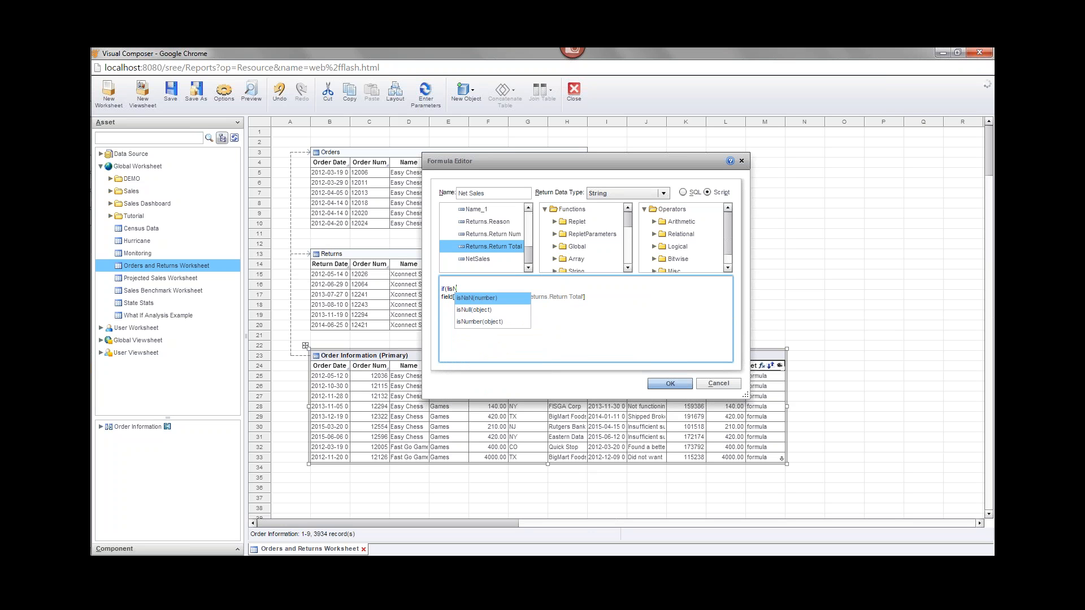
key("Down")
key("Return")
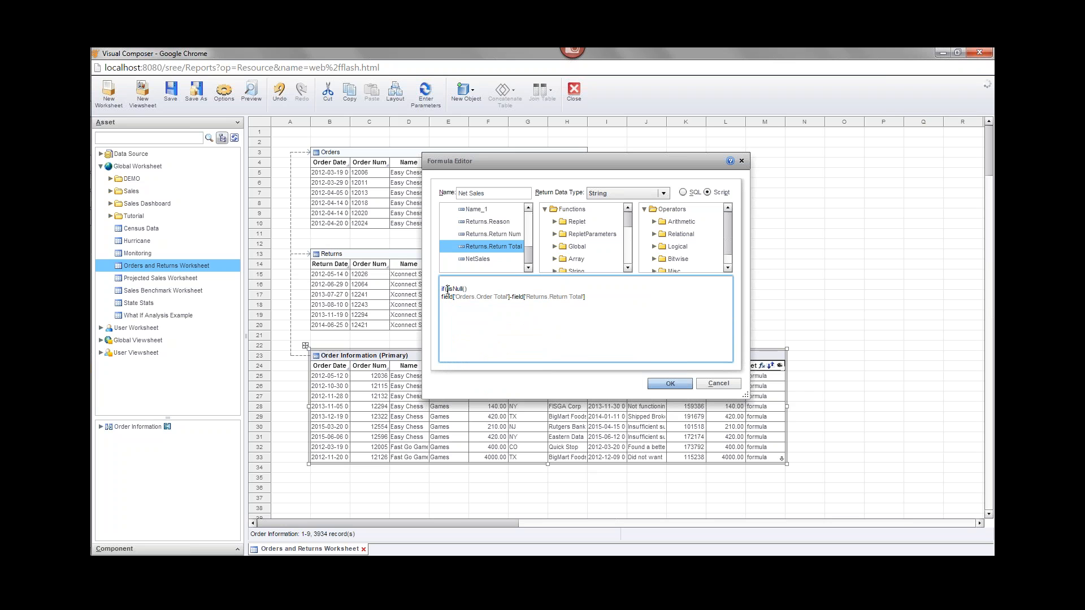
left_click(446, 288)
type("!")
left_click(483, 292)
double_click(509, 246)
type(") {")
left_click(443, 297)
key("Tab")
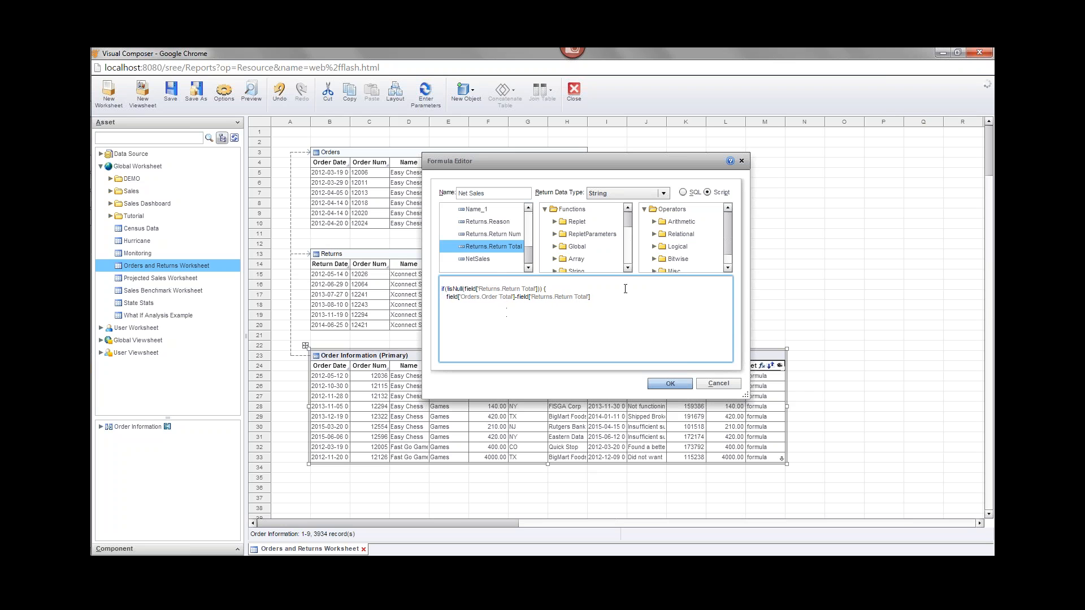
- Add an else branch returning Orders.Order Total and apply the Net Sales formula
left_click(633, 300)
type("else {")
left_click_drag(528, 265, 528, 231)
double_click(489, 222)
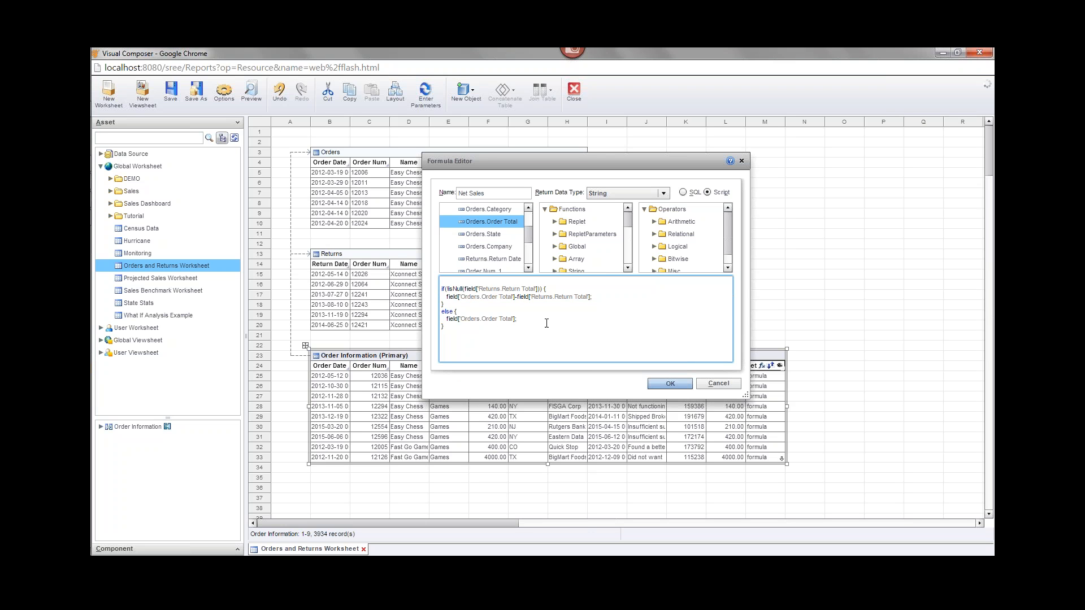
key("ctrl+a")
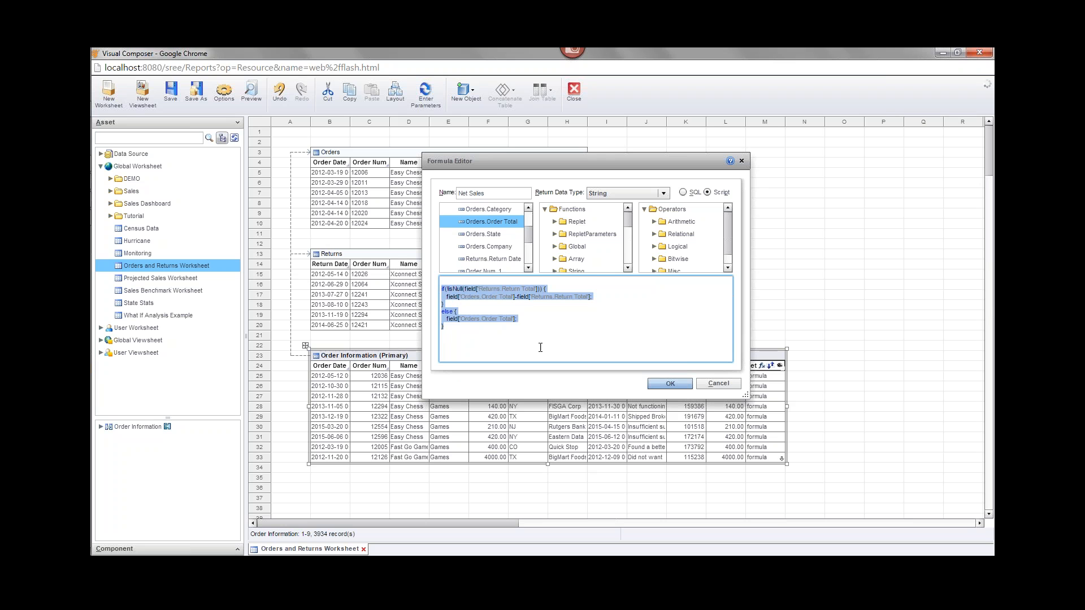
left_click(574, 340)
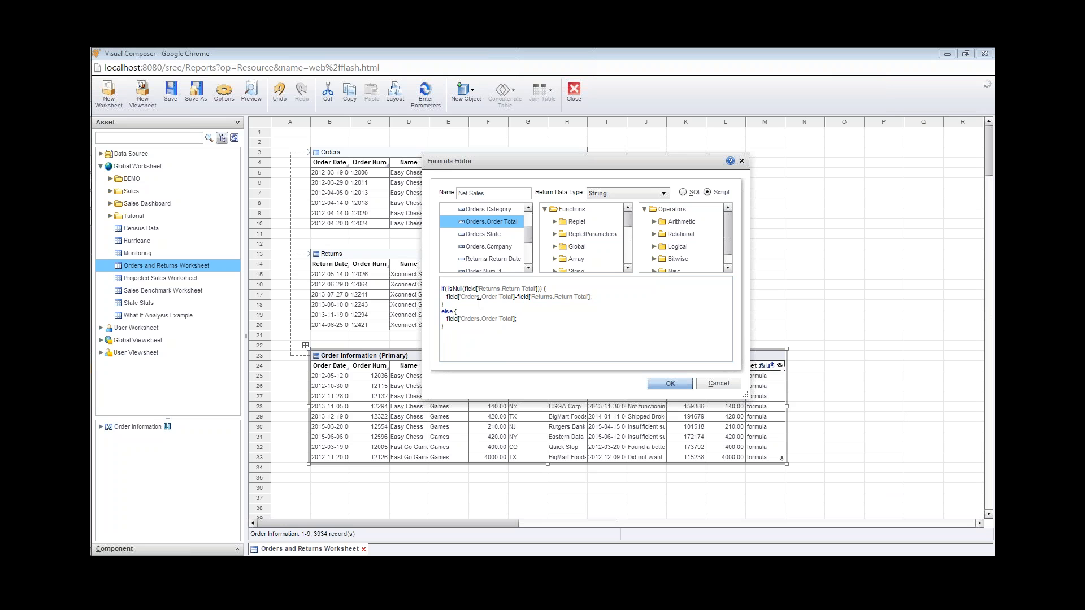
left_click(679, 383)
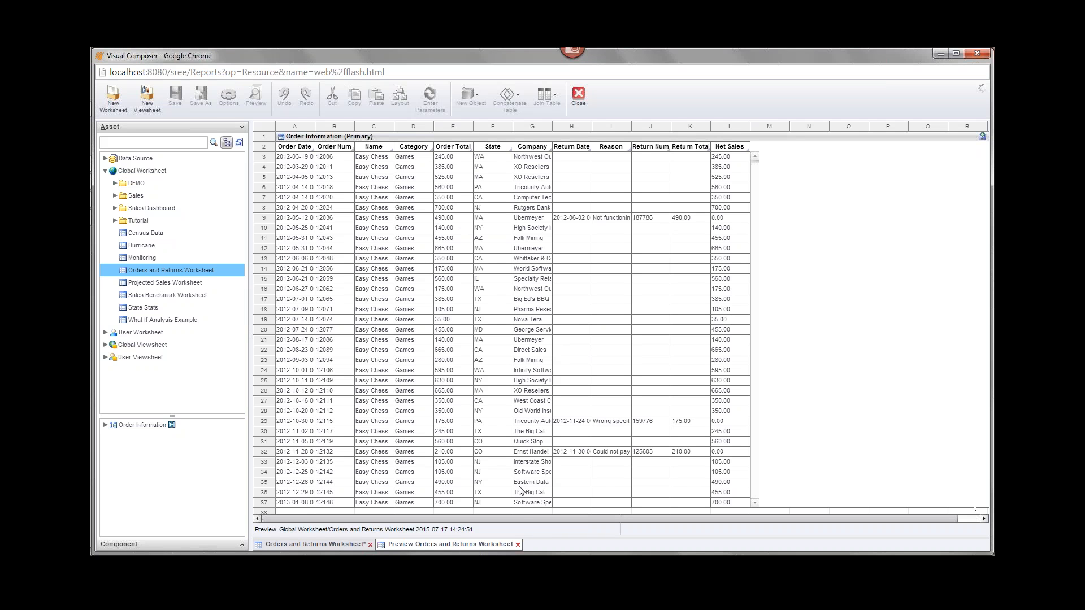
- Close the preview after checking Net Sales values, returning to the worksheet design
left_click(517, 545)
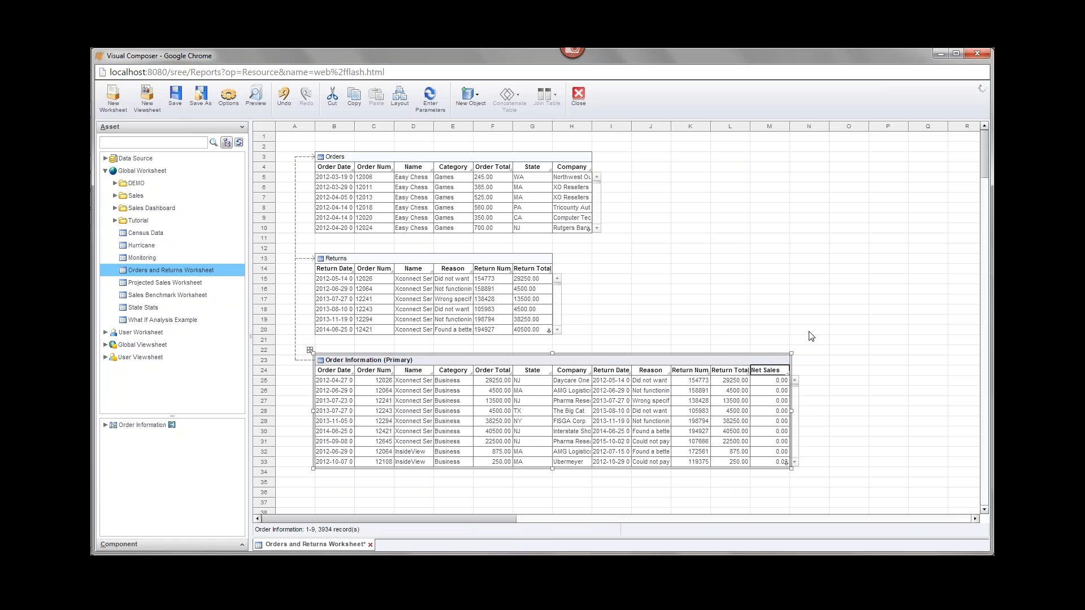
- Save the worksheet and add a ReturnDays expression column to Order Information
key("ctrl+s")
left_click(773, 361)
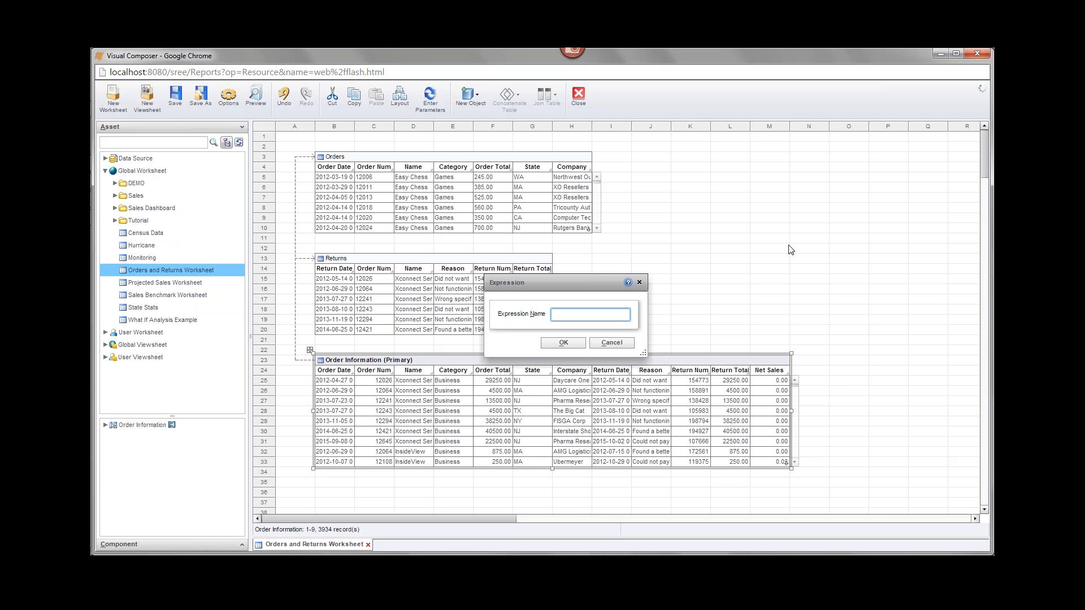
type("ReturnDays")
left_click(565, 344)
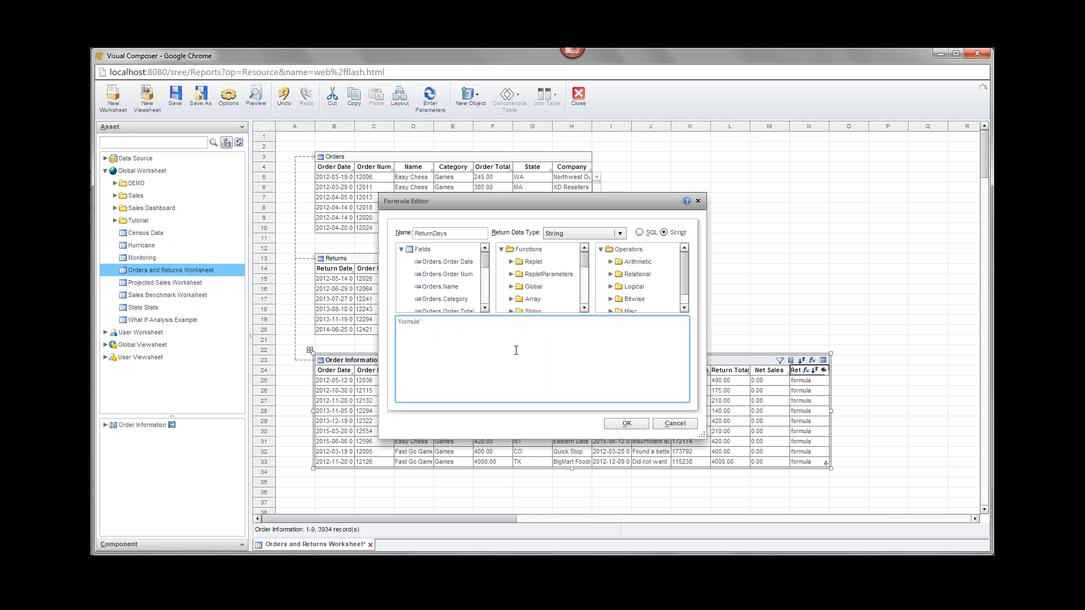
left_click_drag(421, 321, 402, 343)
- Replace the placeholder script with dateDiff('d', ...) from autocomplete
key("BackSpace")
type("date")
key("BackSpace")
key("BackSpace")
key("BackSpace")
key("BackSpace")
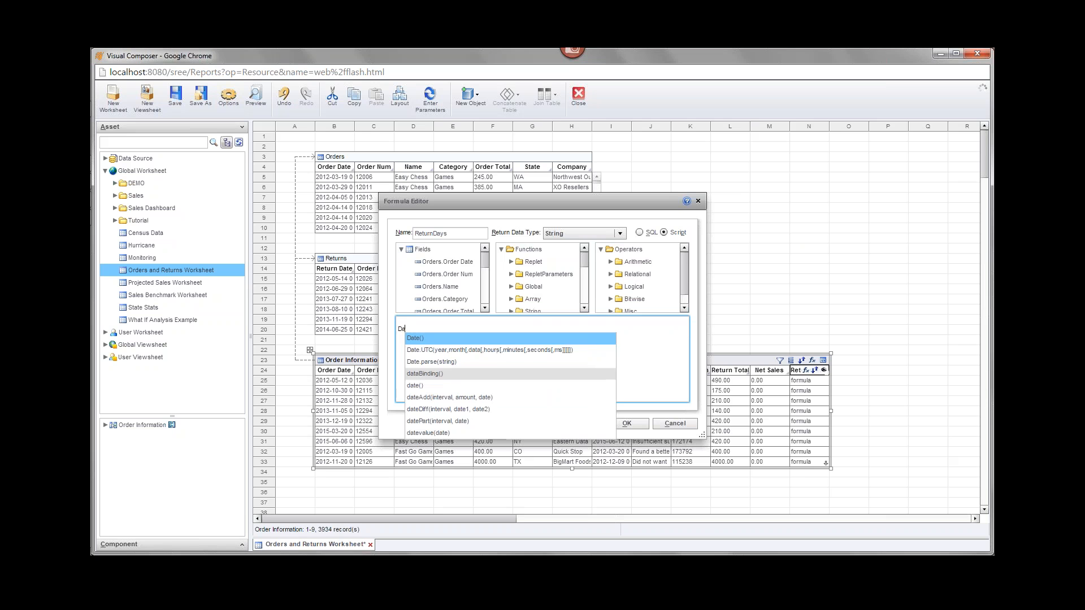
type("date")
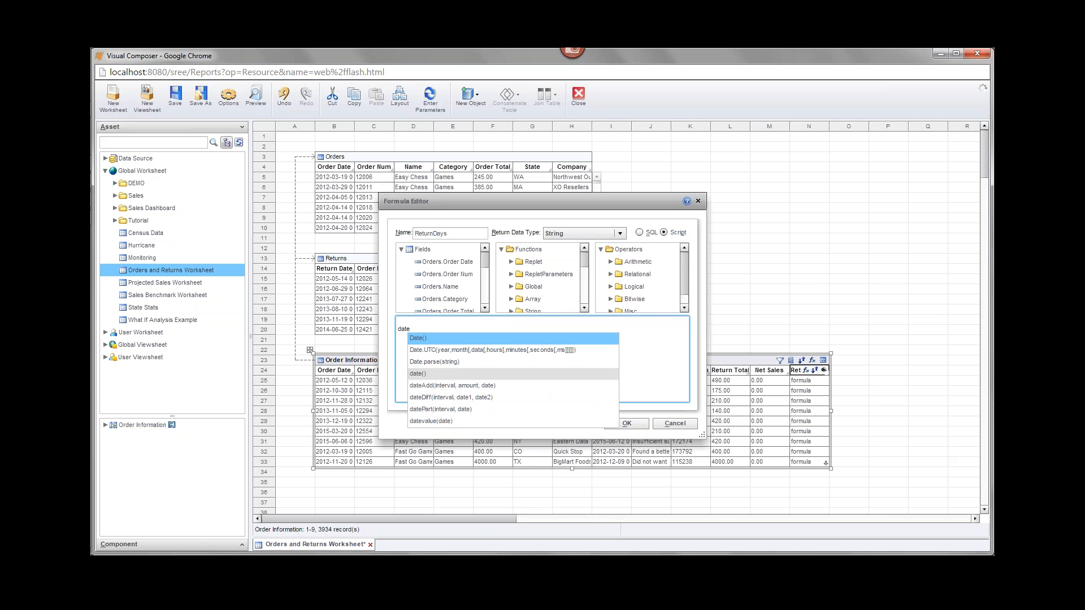
type("D")
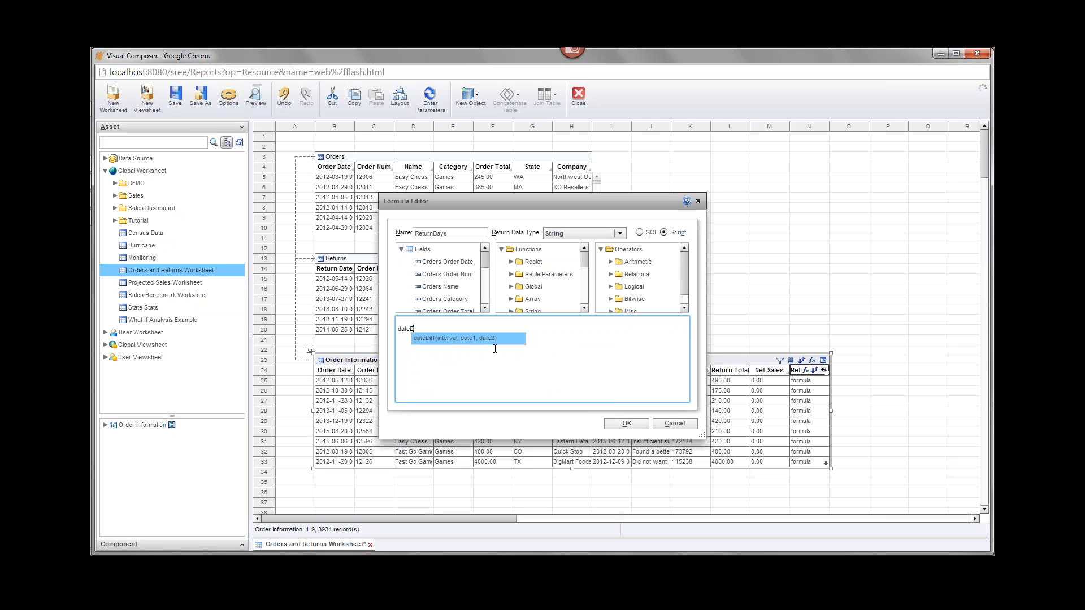
left_click(459, 338)
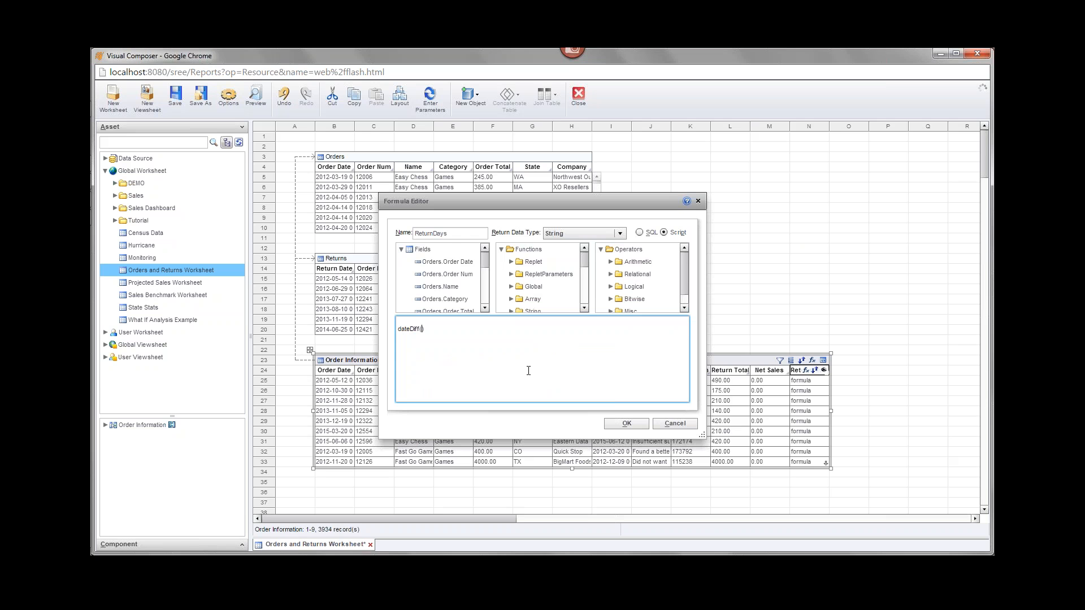
type("'d'")
type(",")
- Add Orders.Order Date and Returns.Return Date as the dateDiff date arguments
left_click(483, 261)
left_click(470, 261)
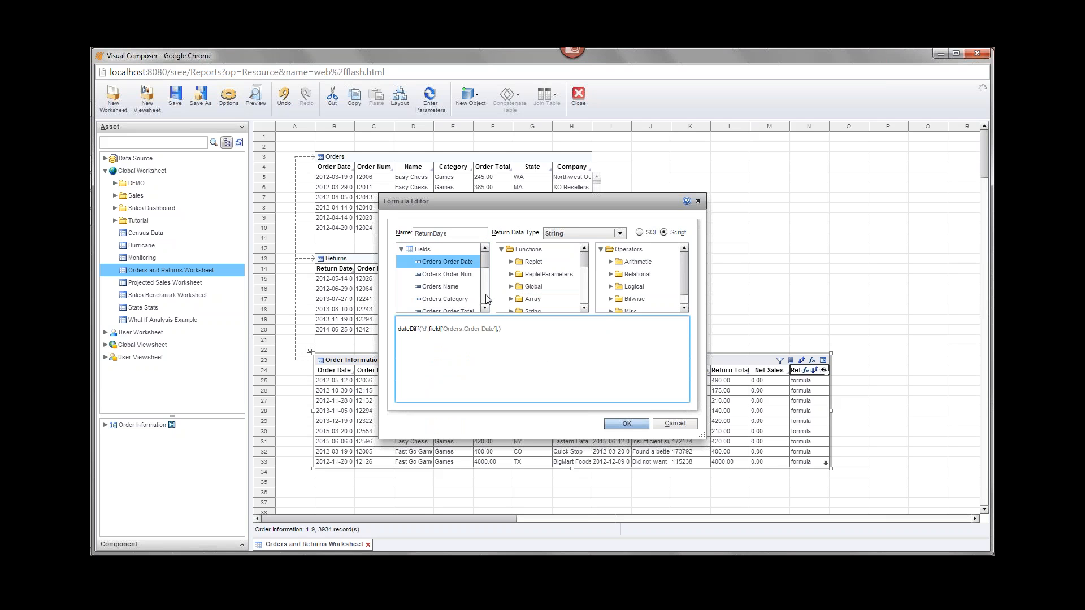
left_click(484, 269)
left_click_drag(483, 266, 484, 287)
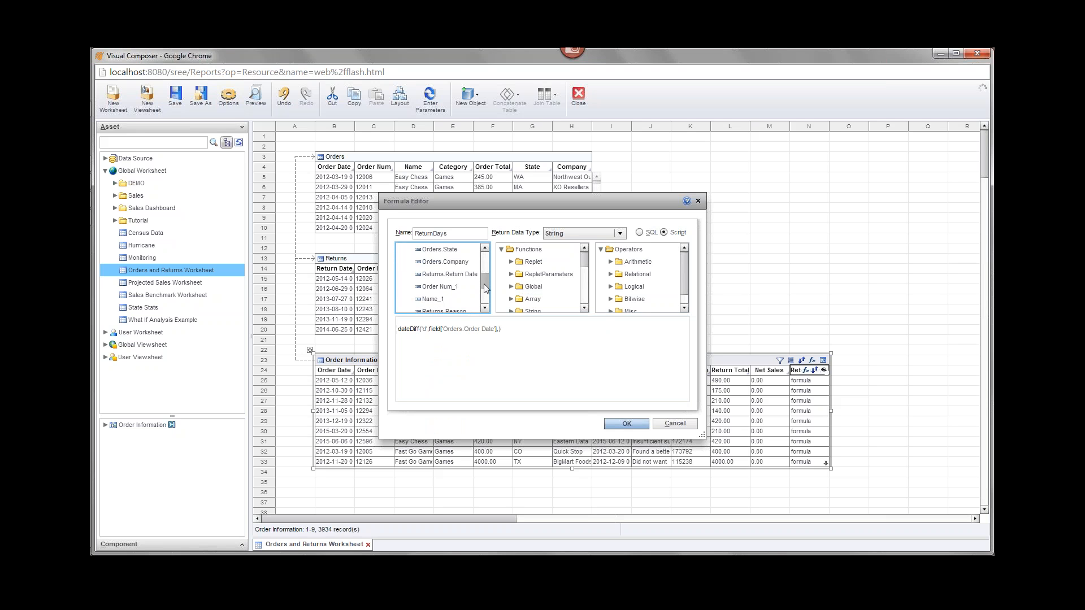
left_click(472, 275)
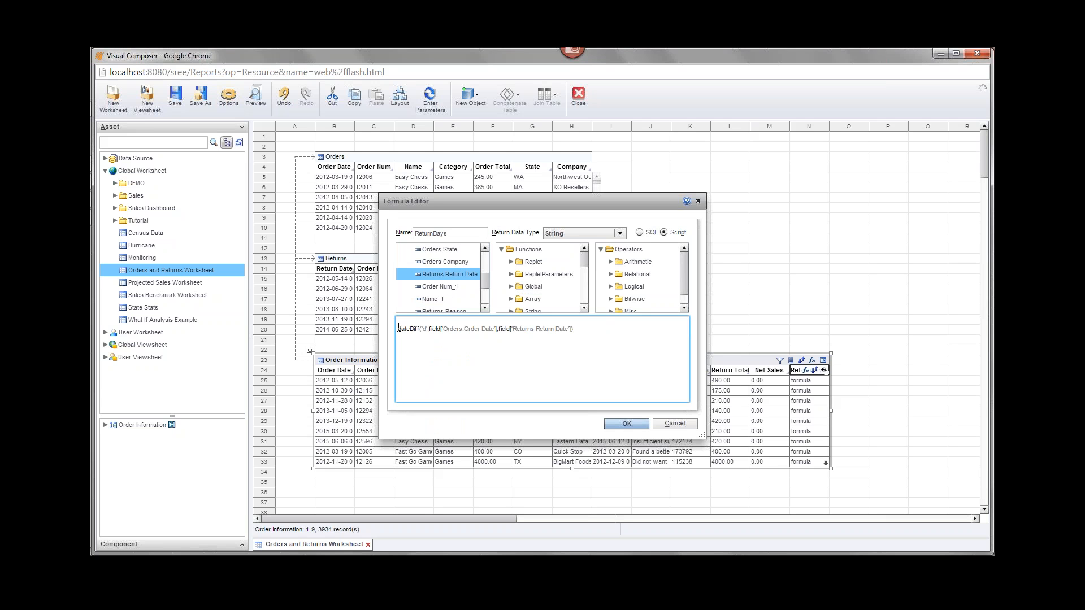
key("Return")
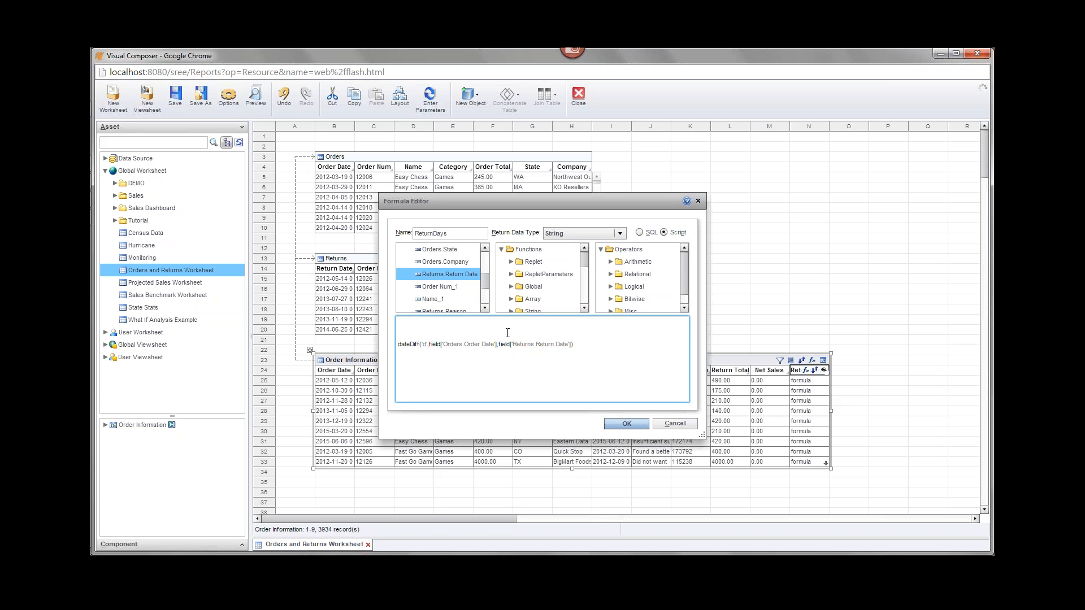
- Wrap dateDiff in if(!isNull(Returns.Return Date)) with an else branch returning null
type("if(!isN")
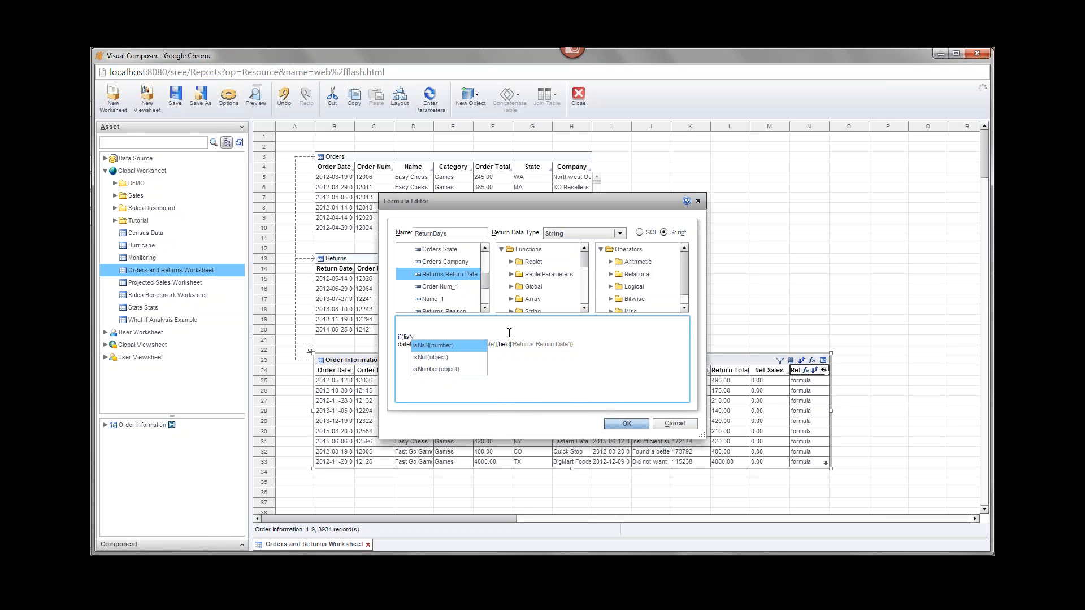
key("Down")
key("Return")
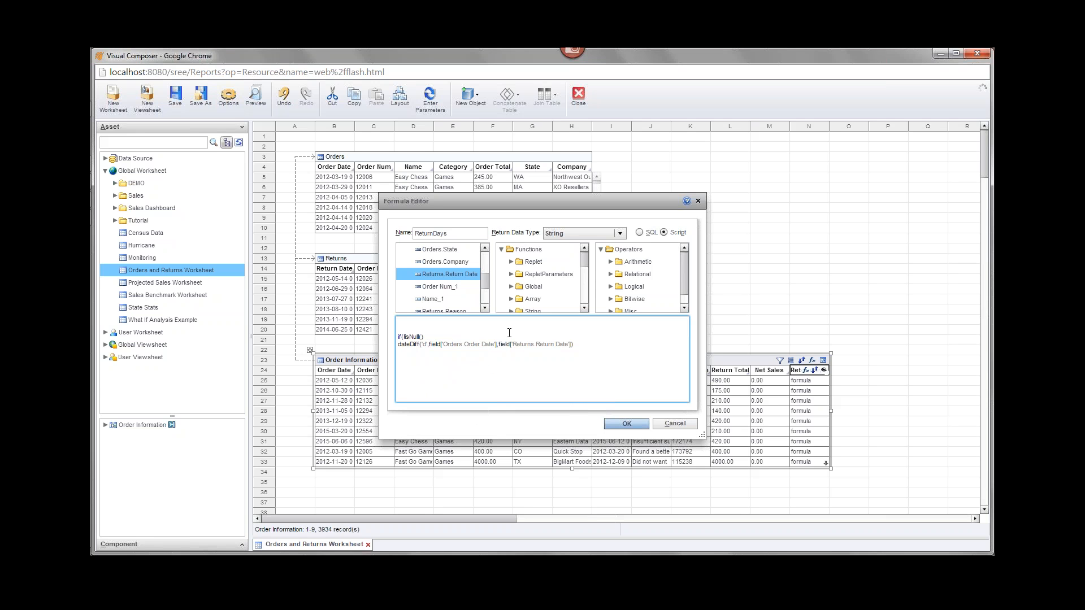
double_click(449, 274)
left_click(398, 344)
key("Tab")
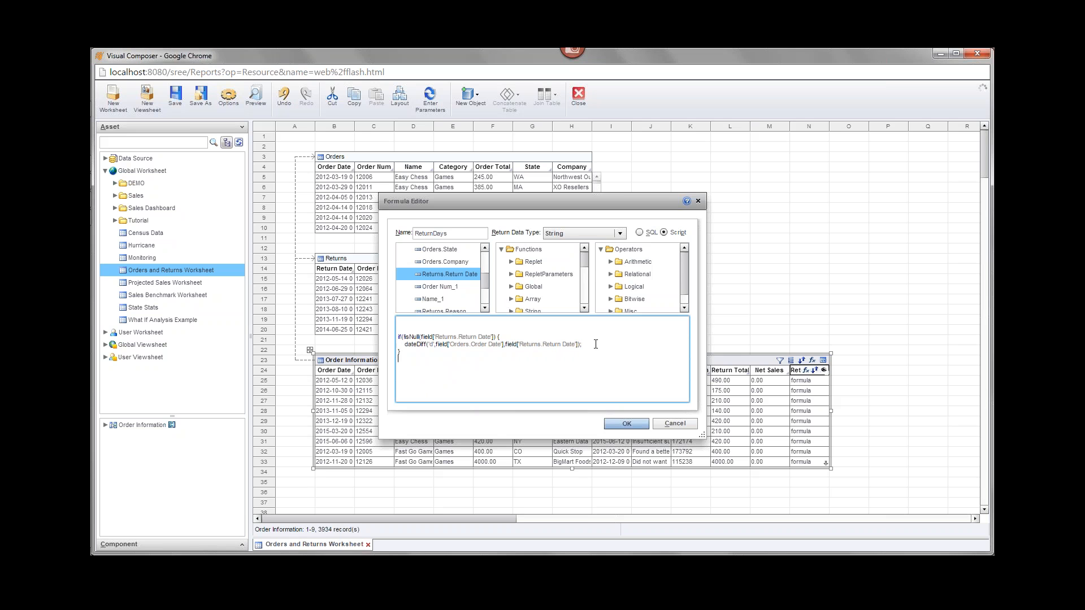
type("else {   ")
type("null;")
left_click_drag(403, 367, 415, 368)
left_click(486, 368)
- Set the formula's return data type to Integer
left_click(600, 235)
left_click_drag(622, 257, 625, 286)
left_click(579, 265)
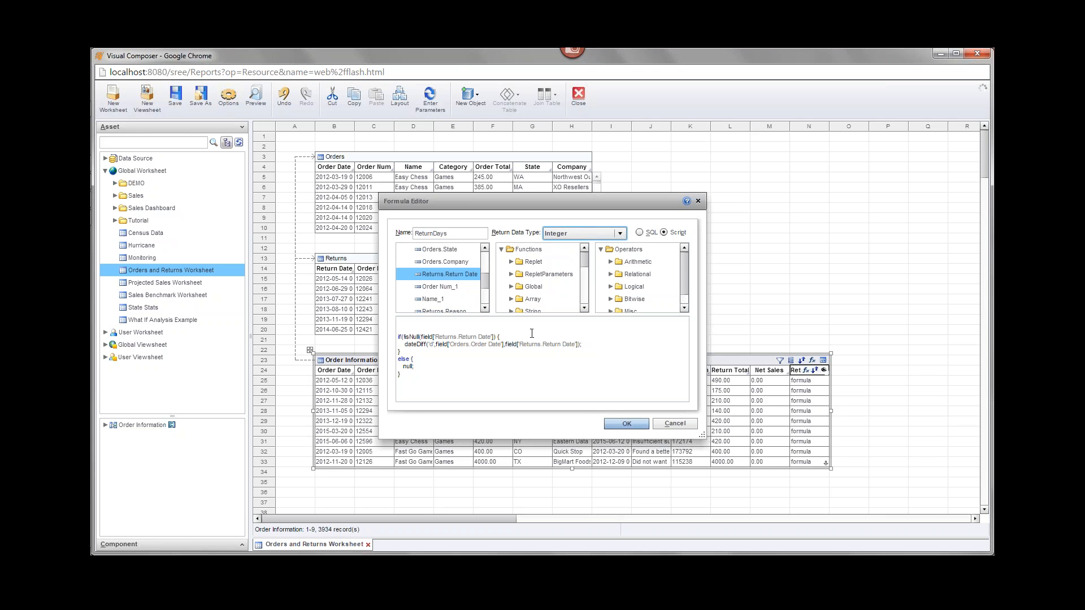
- Apply the ReturnDays formula past the error prompt and preview Order Information showing 21.00, 25.00, 2.00
left_click(506, 370)
key("ctrl+a")
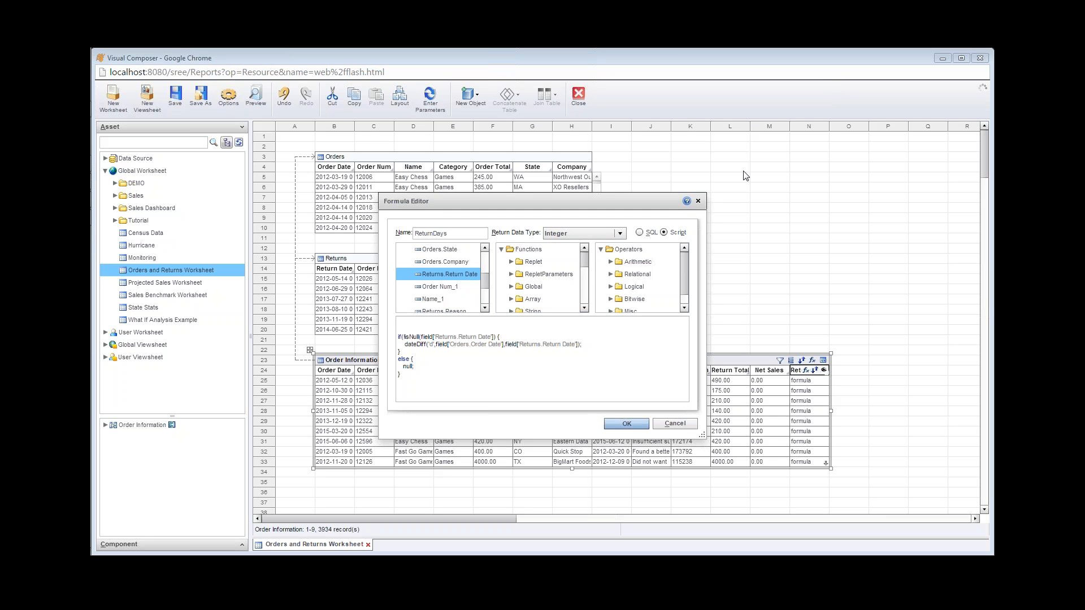
left_click(626, 423)
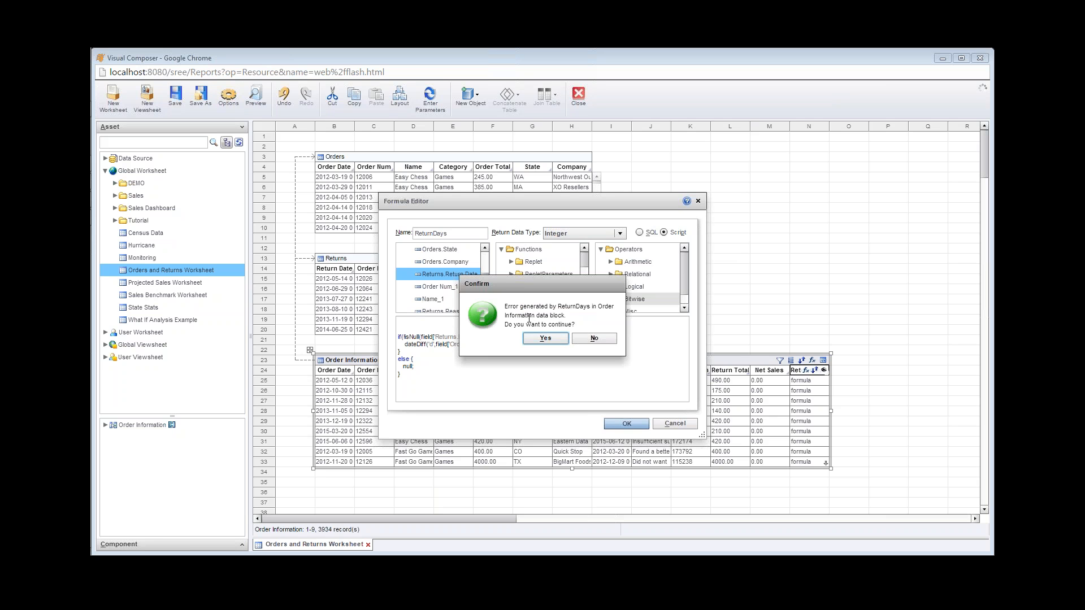
left_click(561, 342)
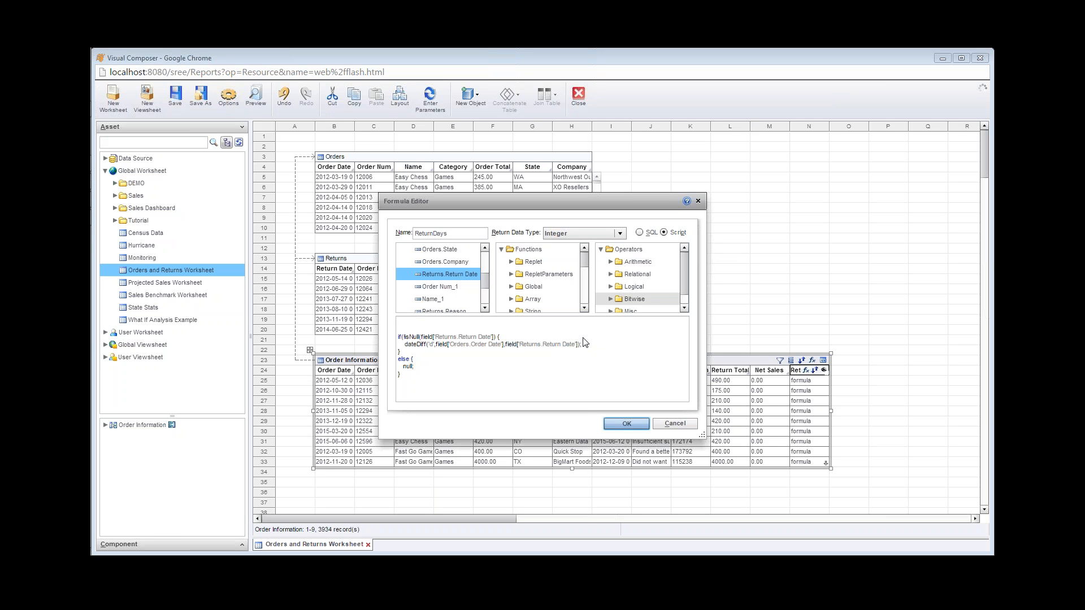
left_click(494, 337)
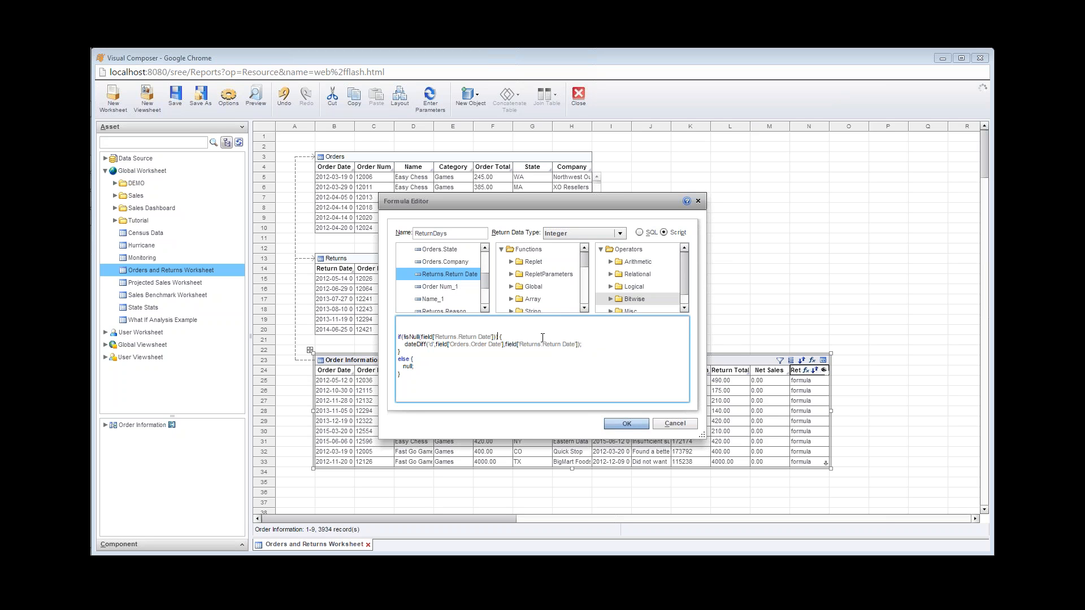
left_click(626, 424)
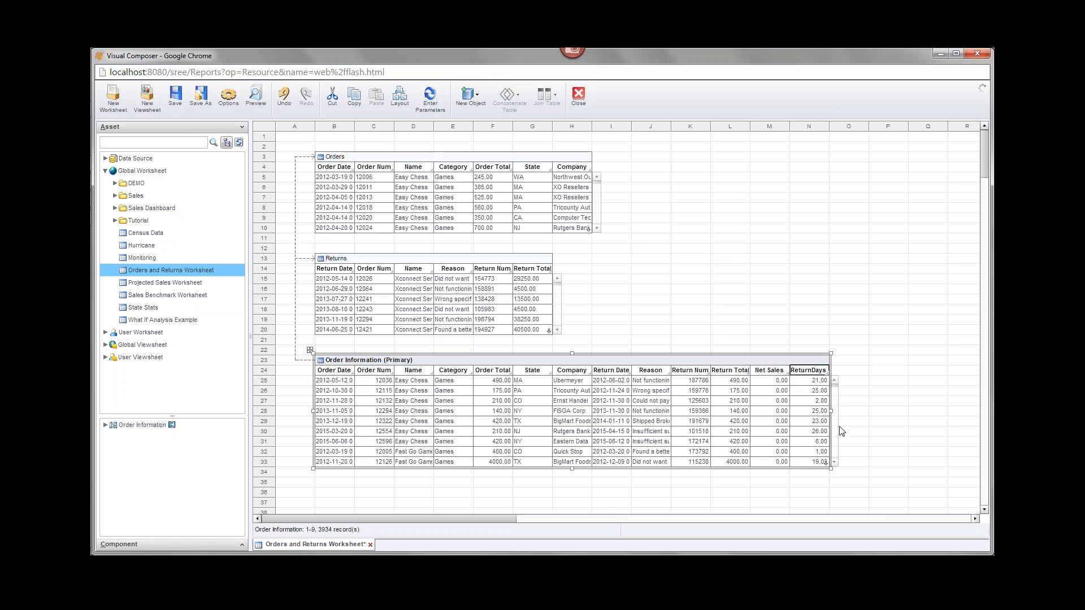
left_click(257, 97)
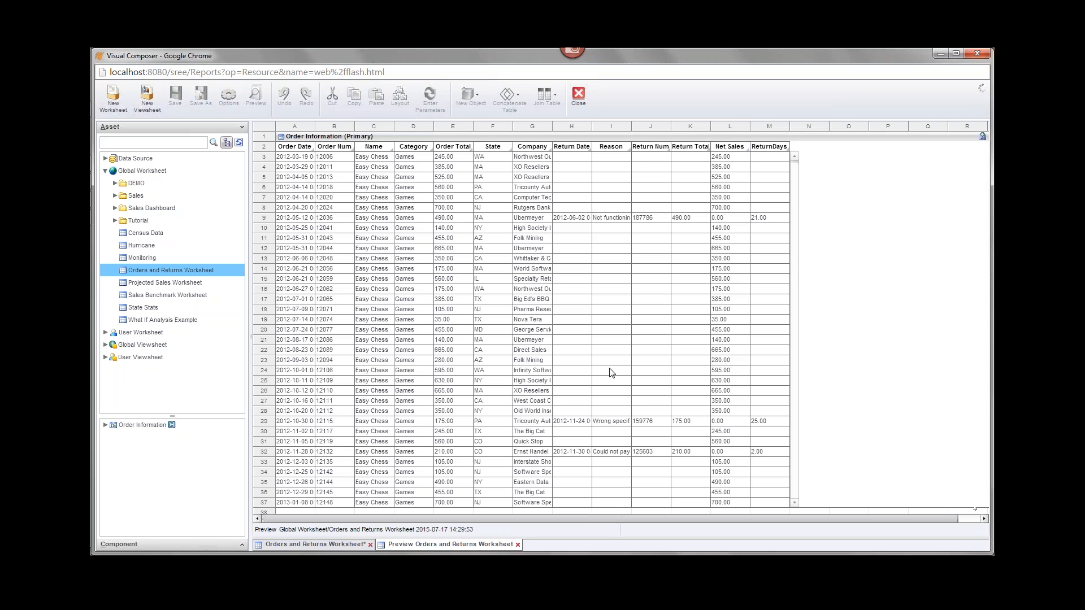
- Leave the ReturnDays preview and save the Orders and Returns Worksheet
left_click(330, 547)
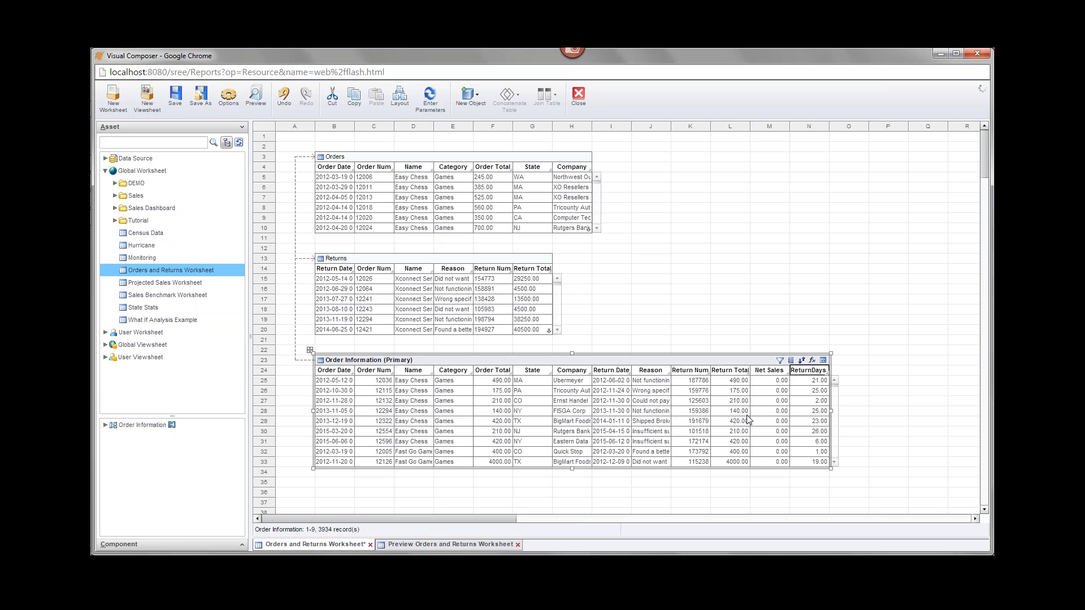
key("ctrl+s")
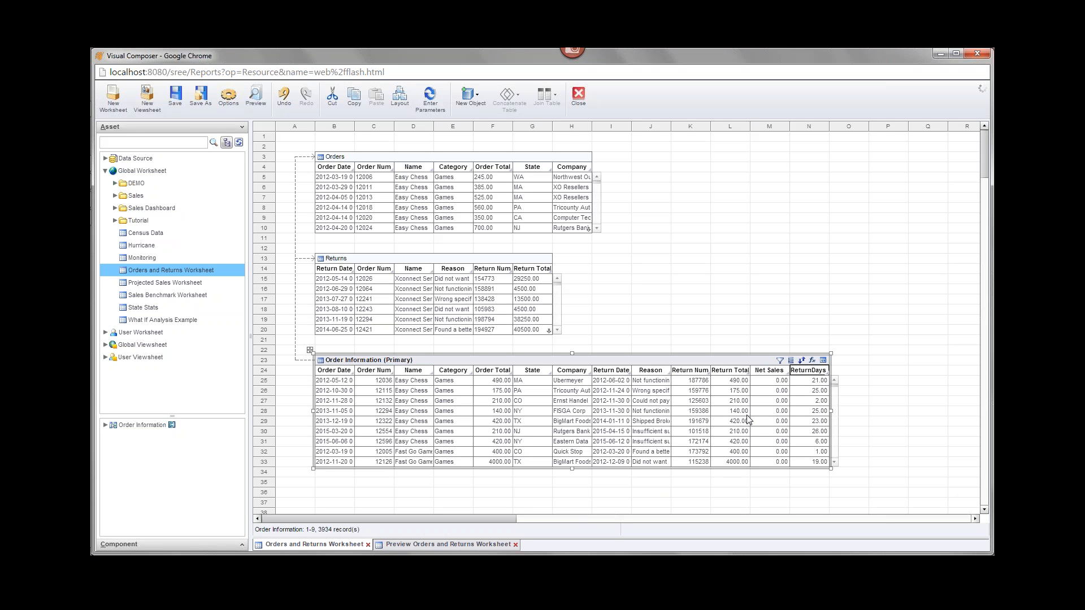
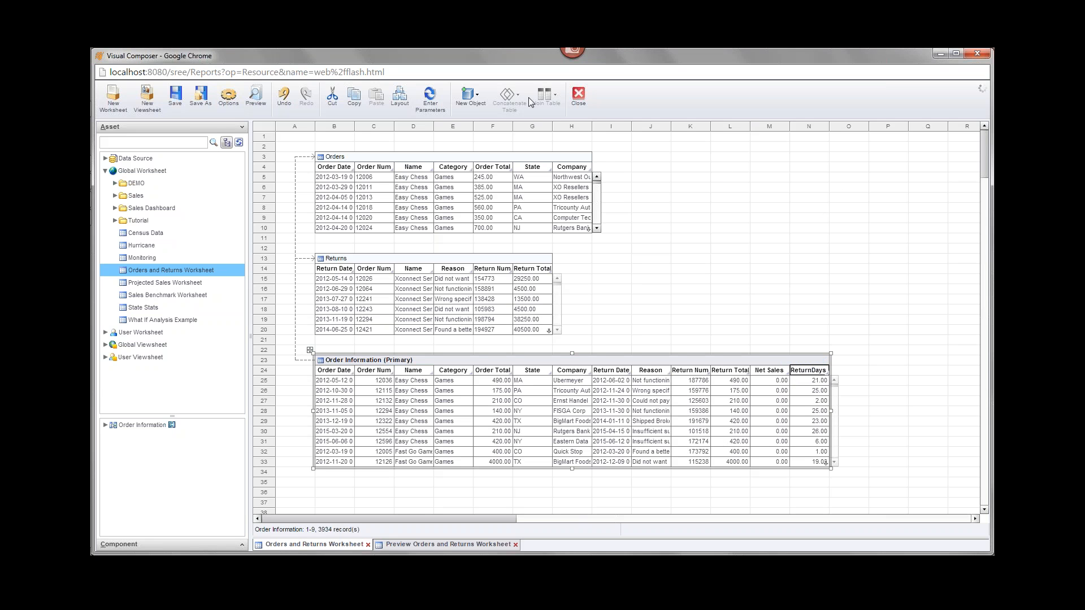
- Add a new embedded table, Query1, to the worksheet near cell N4
left_click(469, 99)
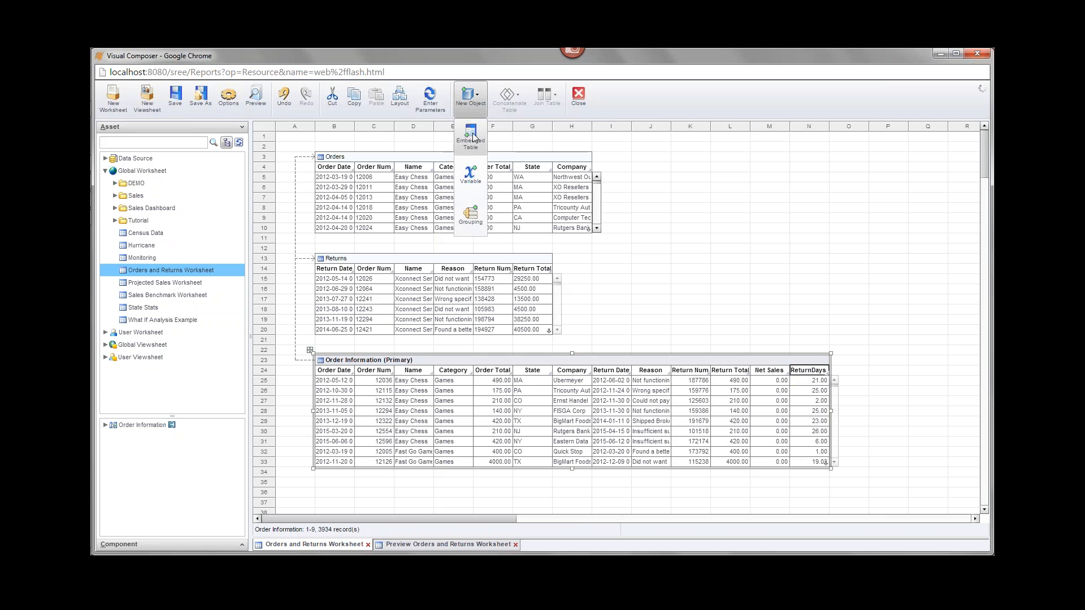
left_click(472, 138)
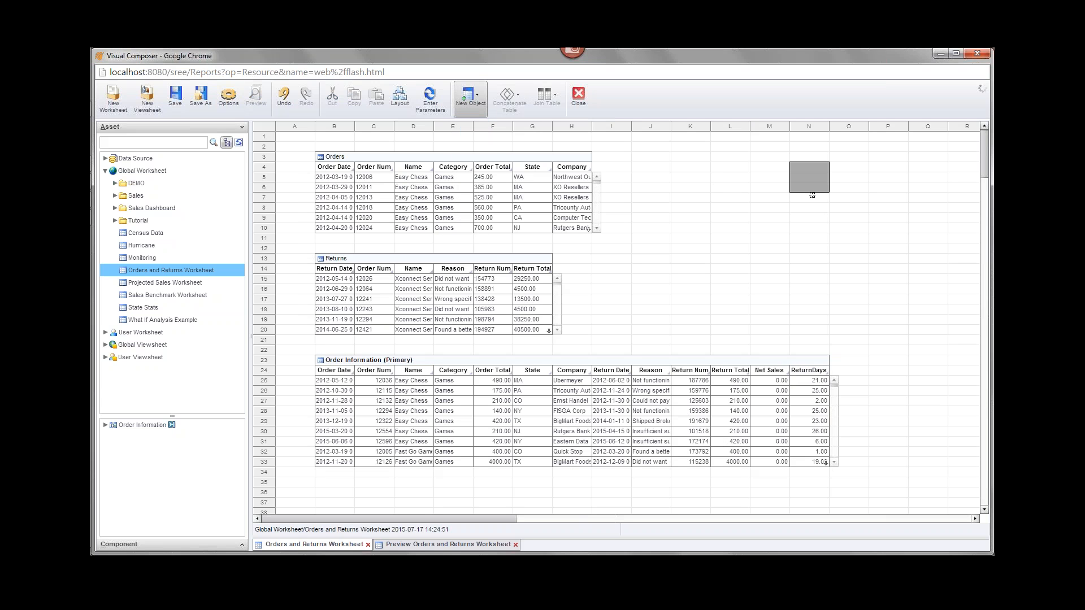
left_click(812, 189)
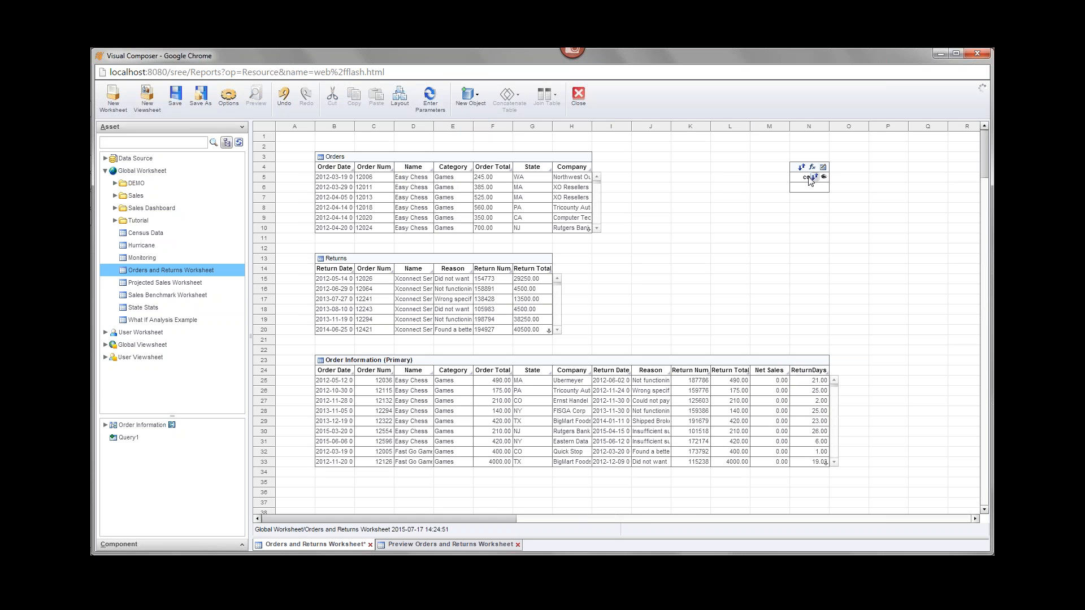
- Rename the column to Multiplier, widen the table, and enter the value .5
double_click(809, 177)
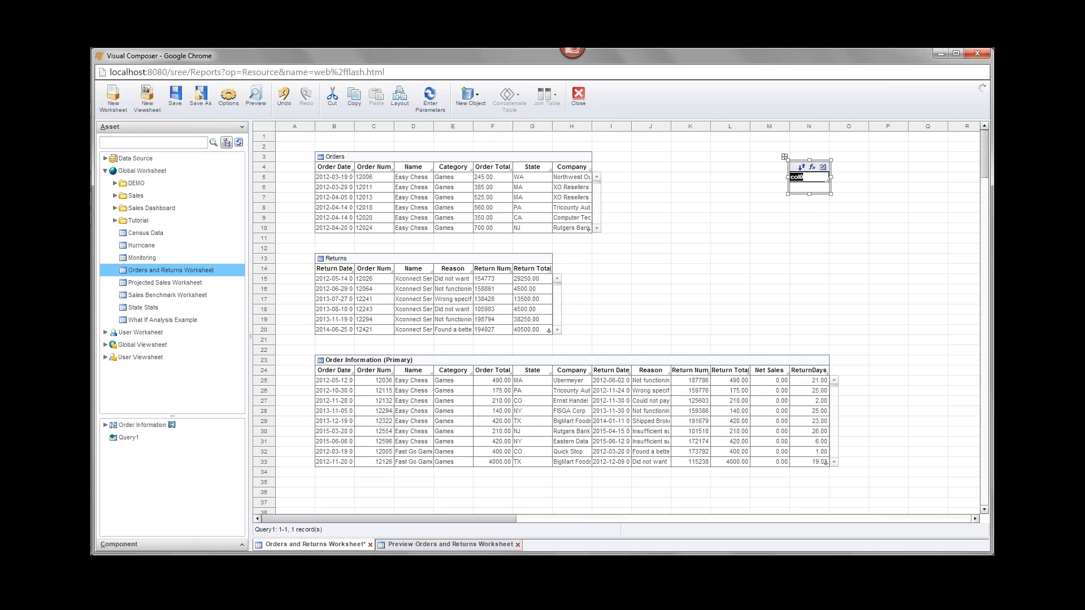
type("Multiplier")
left_click(804, 230)
left_click(818, 188)
left_click_drag(831, 179, 871, 178)
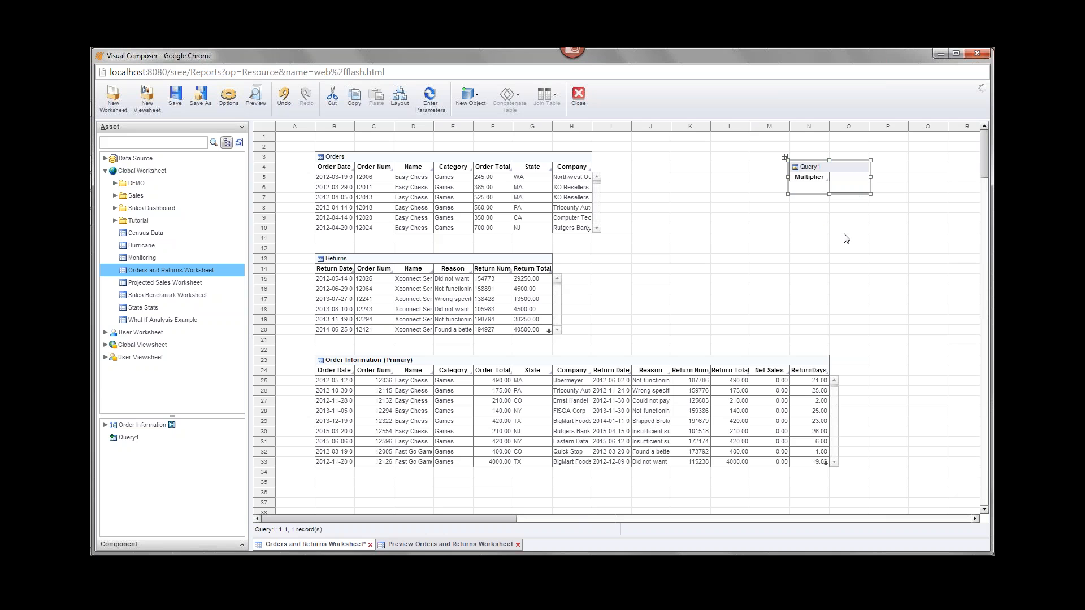
type(".5")
left_click(813, 258)
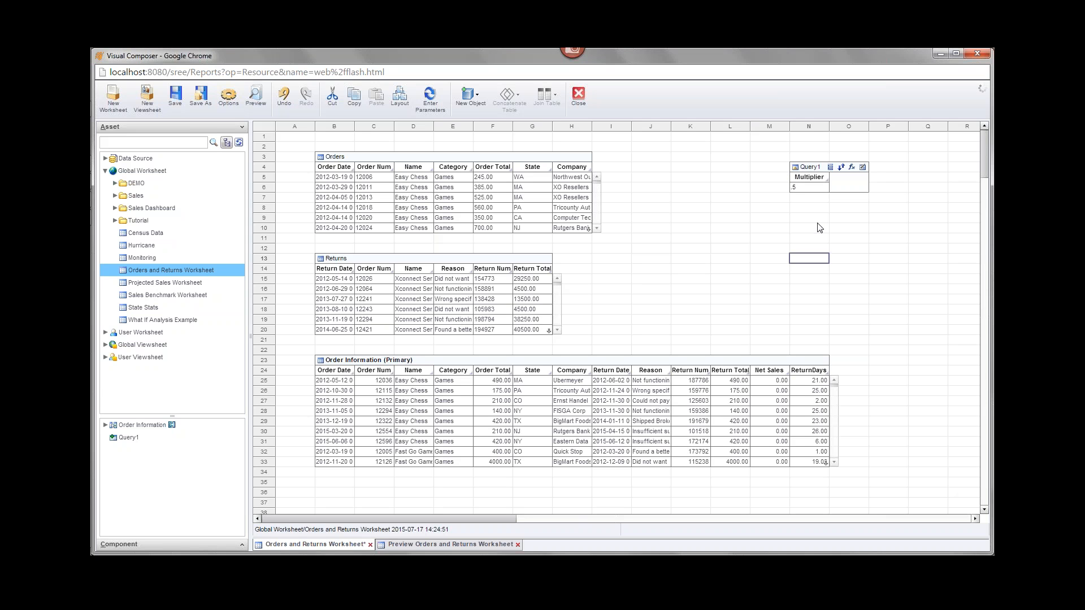
- Set the Multiplier column type to Double so it shows 0.50
left_click(801, 178)
right_click(797, 179)
left_click(832, 254)
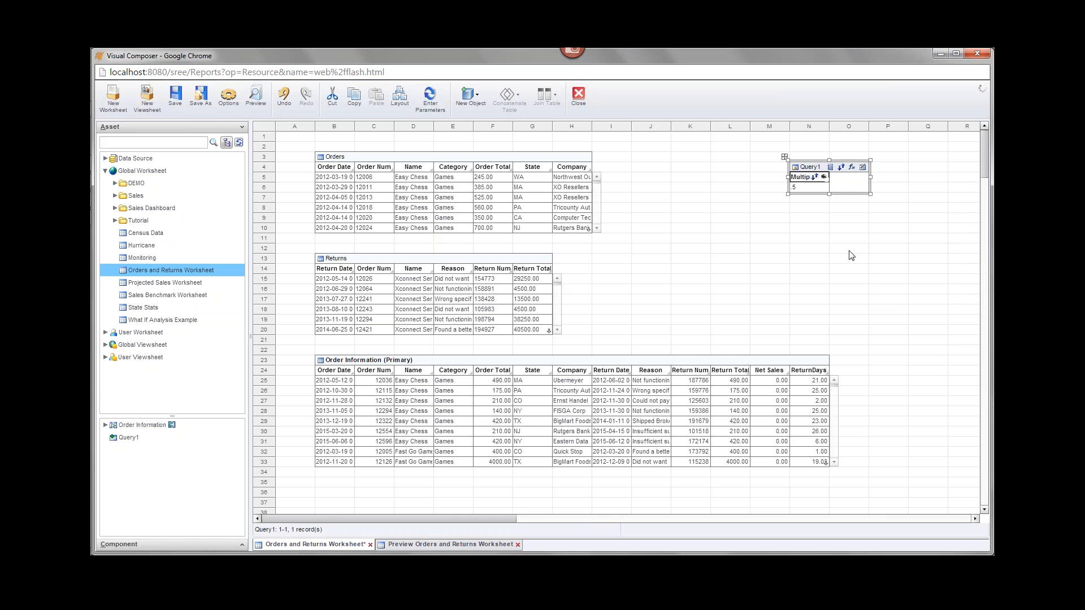
left_click(522, 249)
left_click(489, 272)
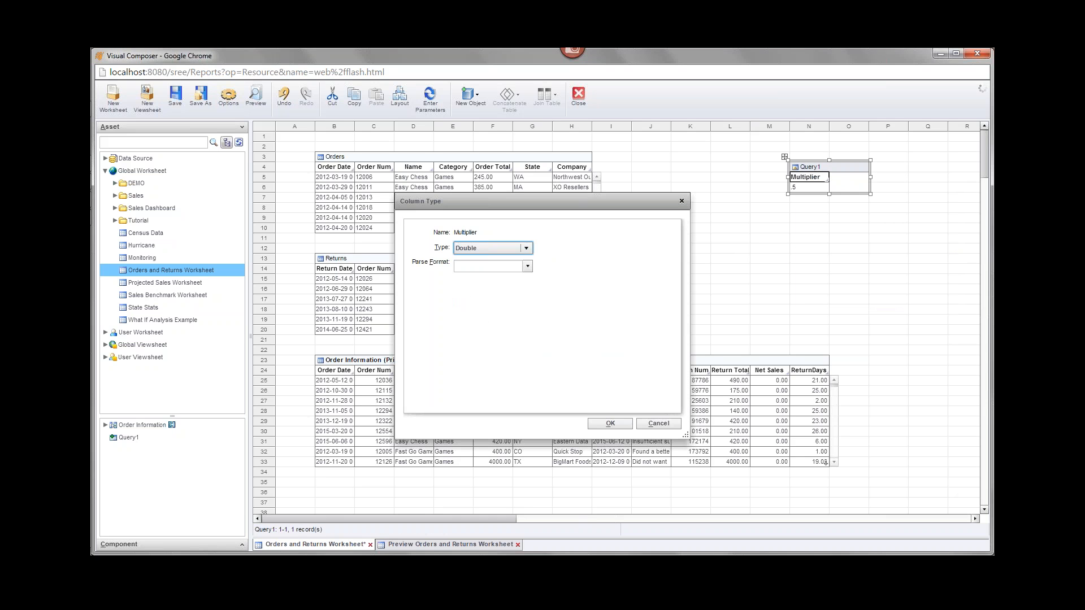
left_click(600, 423)
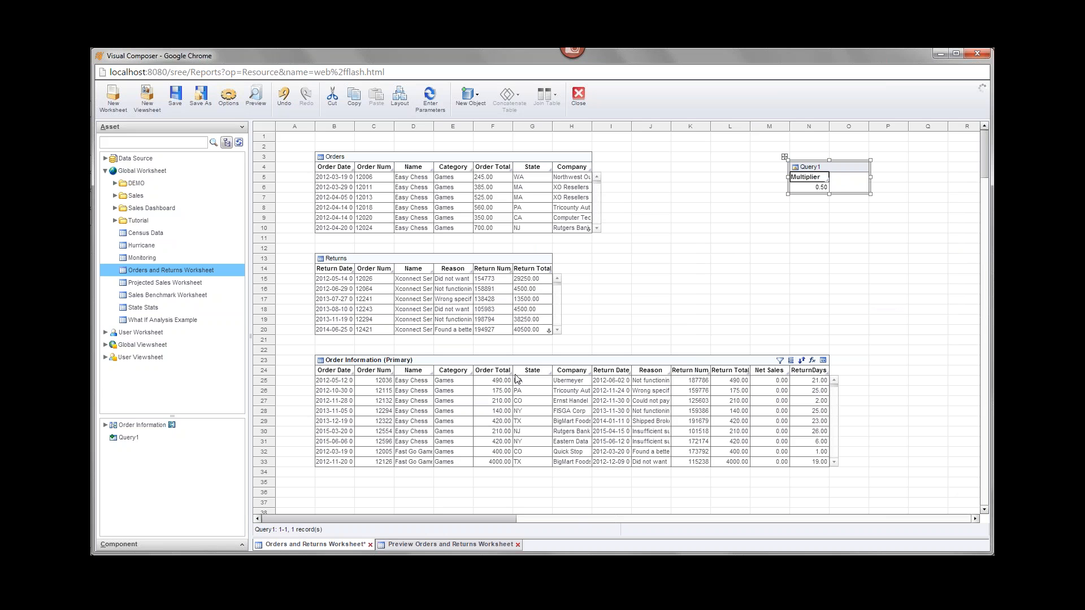
- Save the worksheet with Ctrl+S, then view Query1's table properties and cancel without changes
key("ctrl+s")
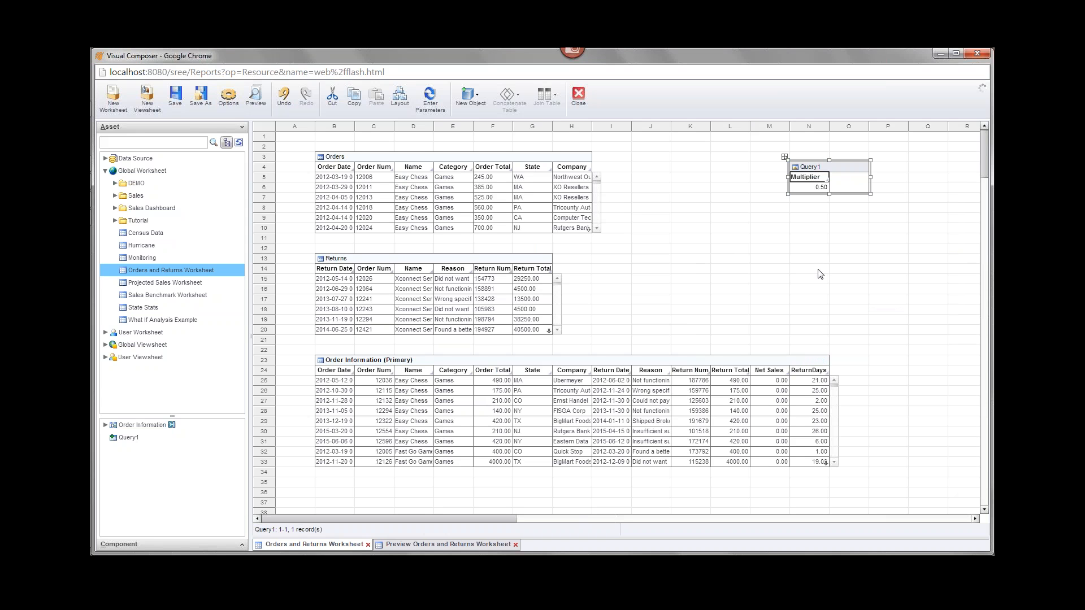
right_click(808, 170)
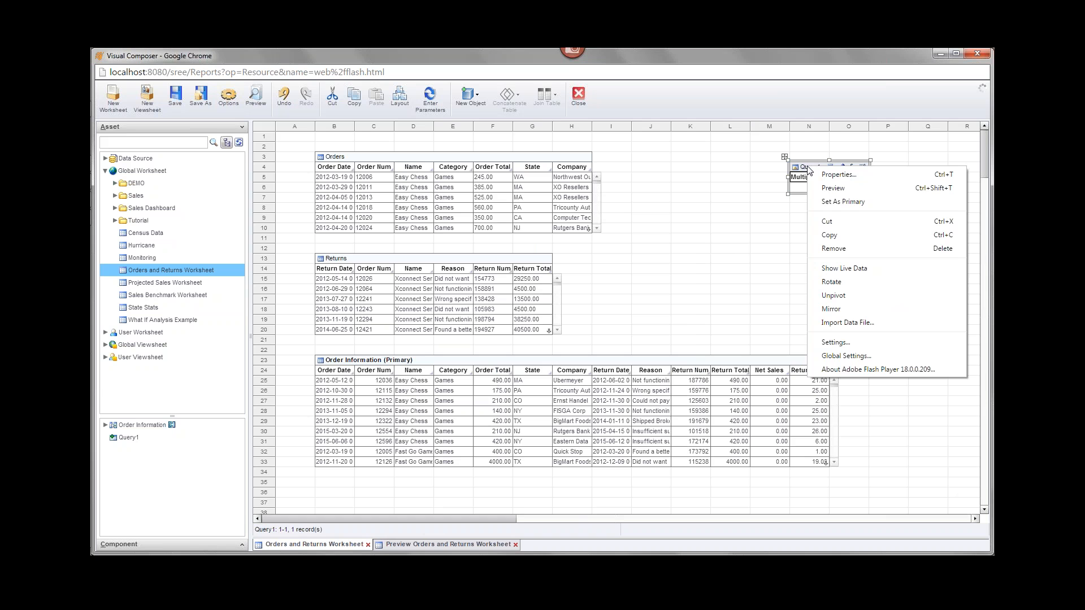
left_click(838, 175)
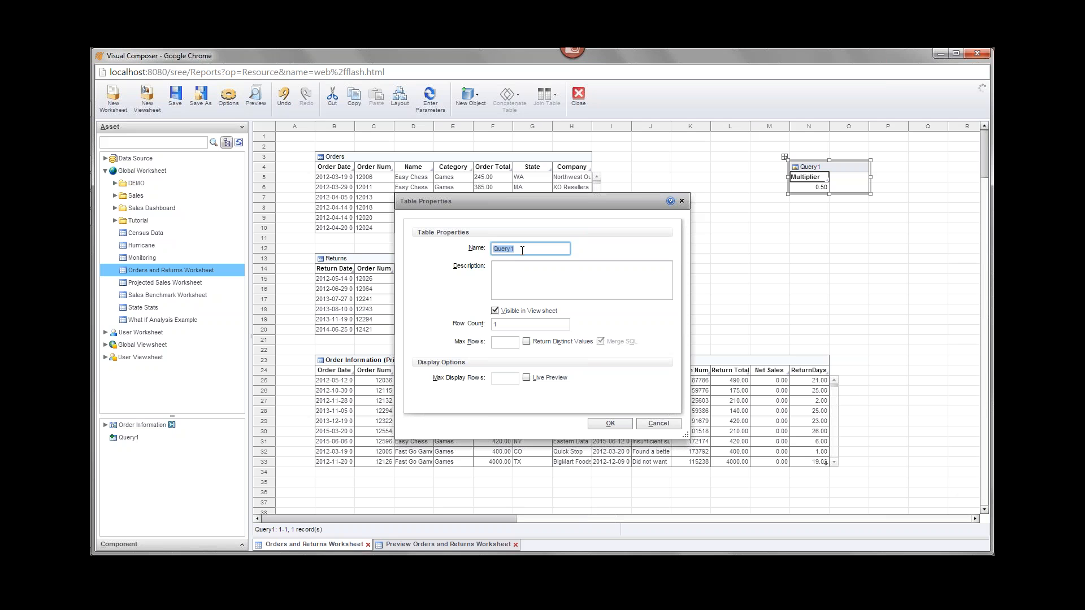
left_click(658, 423)
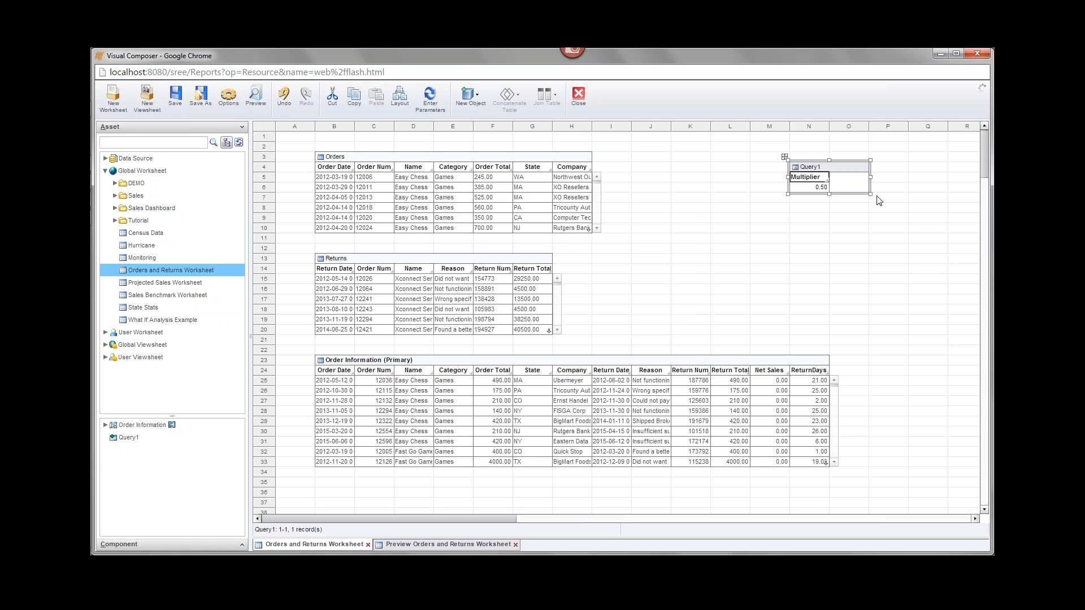
mouse_move(850, 180)
left_click(995, 211)
left_click(906, 268)
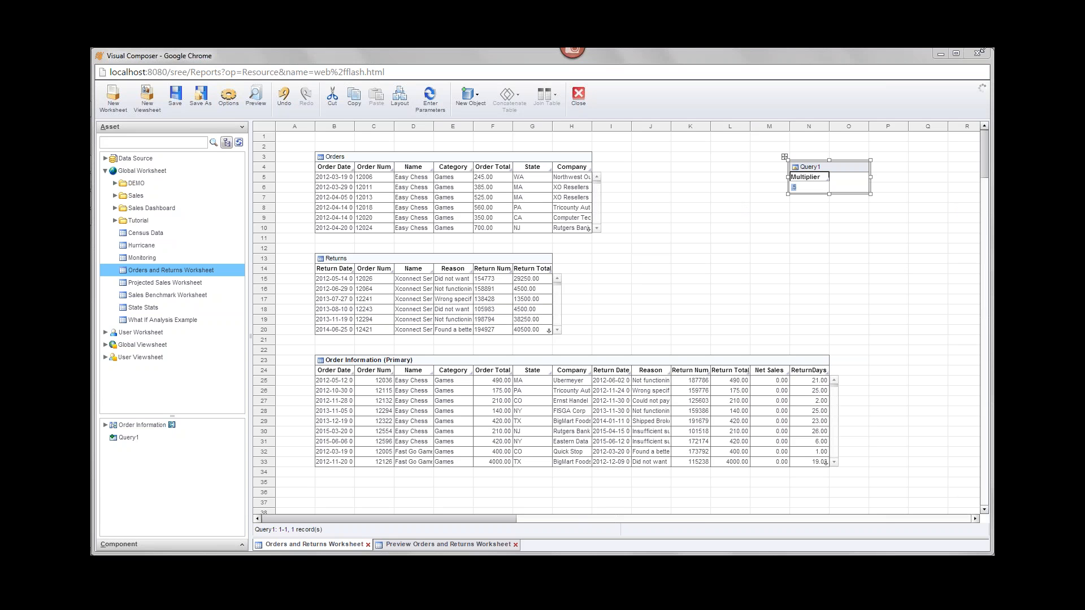
- Create a new expression column named MultipliedTotal in Order Information
mouse_move(755, 431)
left_click(813, 361)
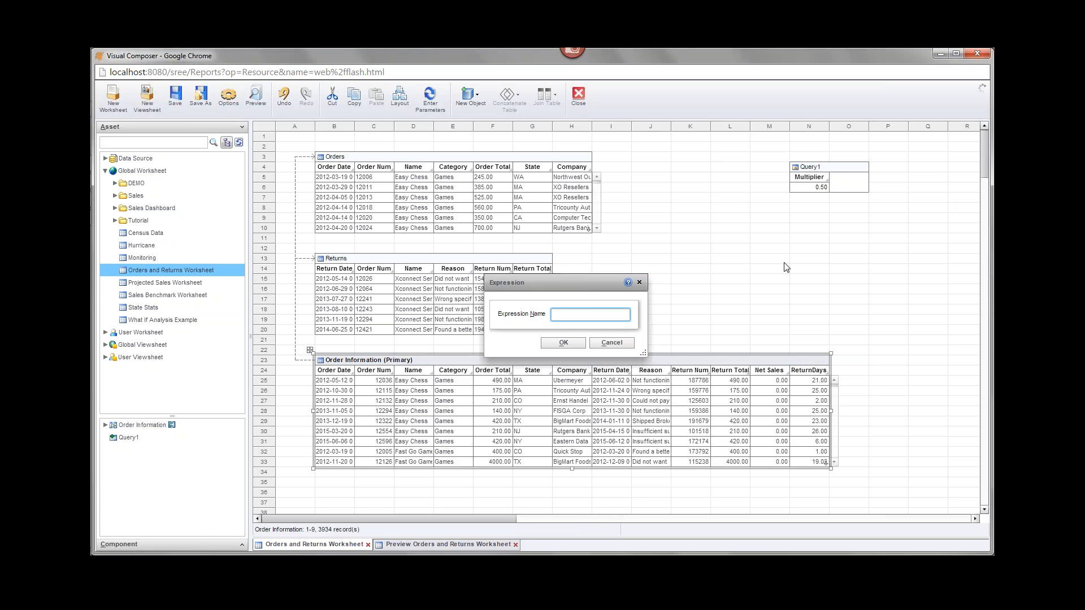
type("Multoipli")
key("BackSpace")
key("BackSpace")
key("BackSpace")
type("ipliedTotal")
key("Tab")
key("Return")
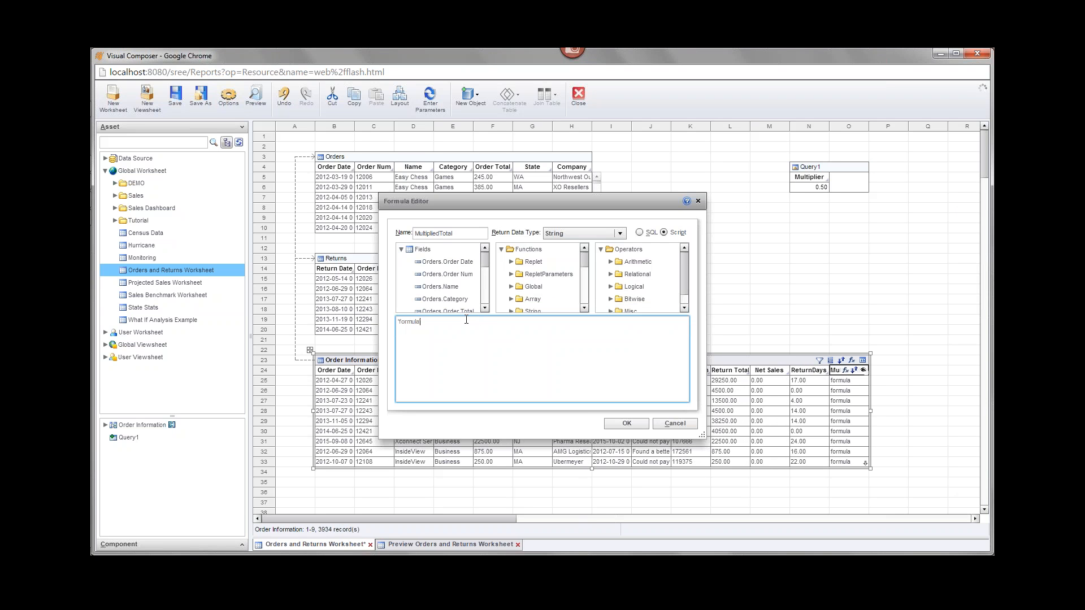
- Replace the placeholder with the formula field['Orders.Order Total'] * Query1['Multiplier']
left_click_drag(466, 321, 397, 322)
key("BackSpace")
left_click(485, 308)
double_click(465, 301)
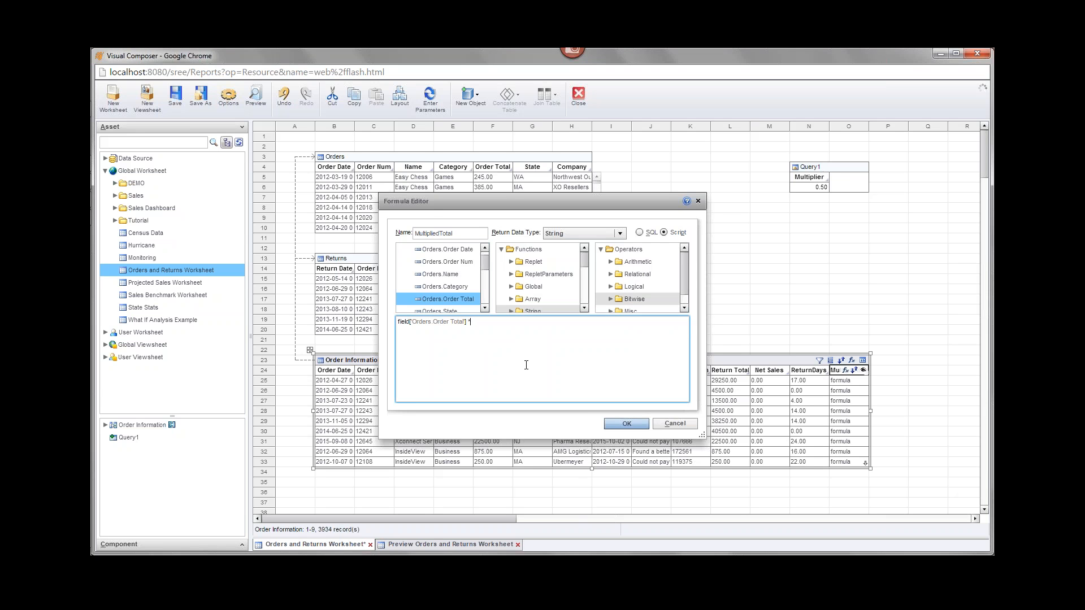
type("* Q")
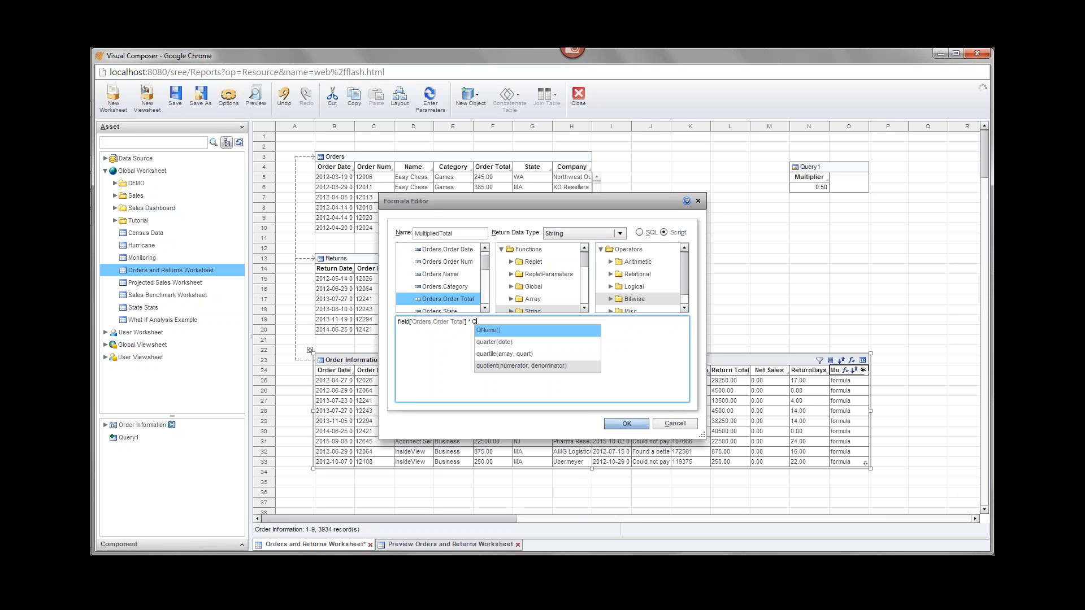
type("uery")
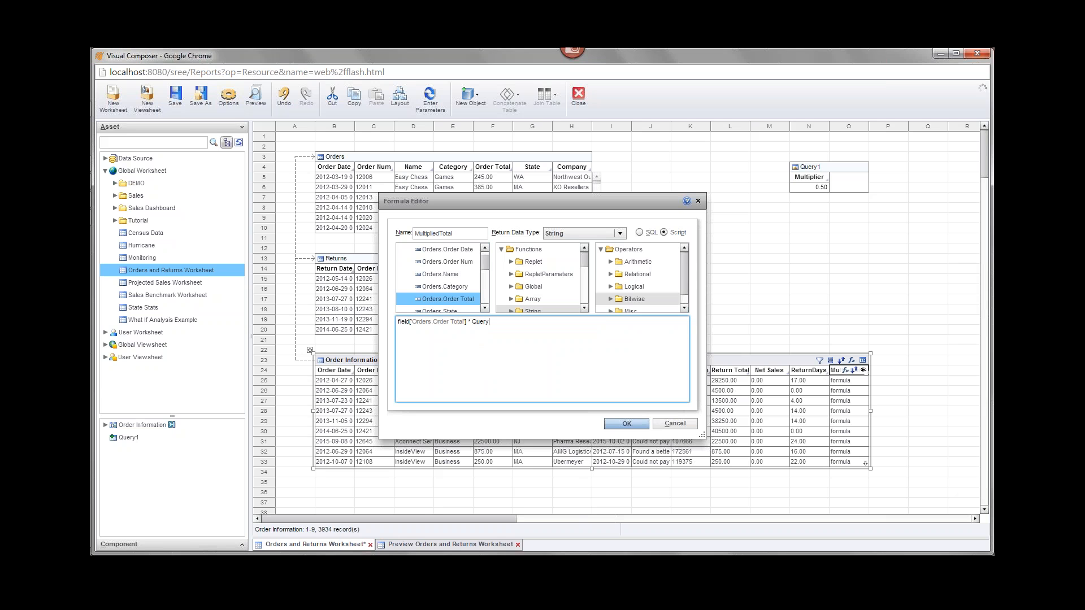
type("1[")
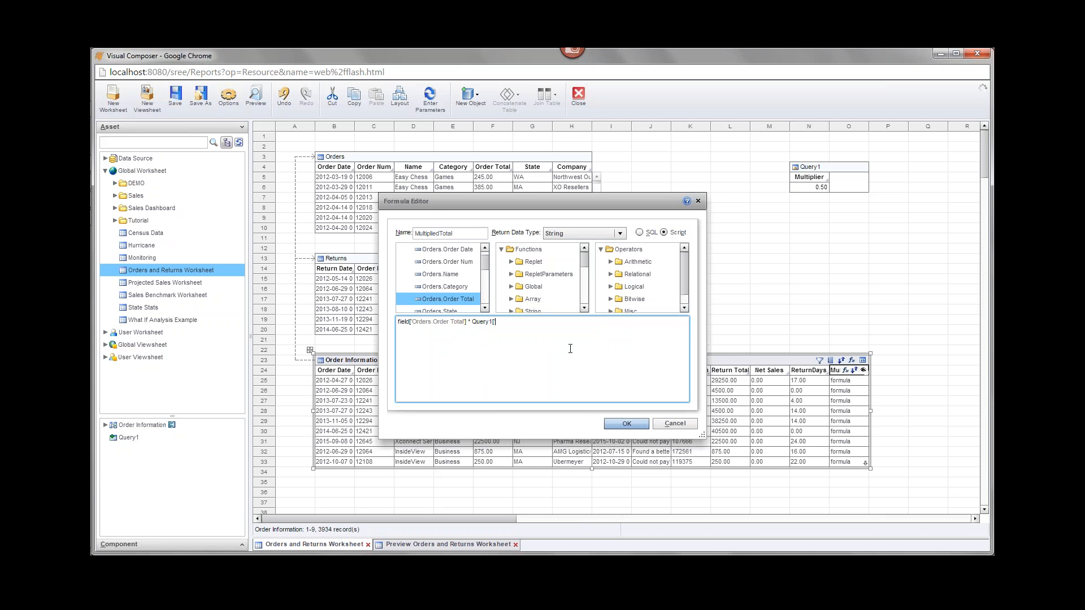
type("u")
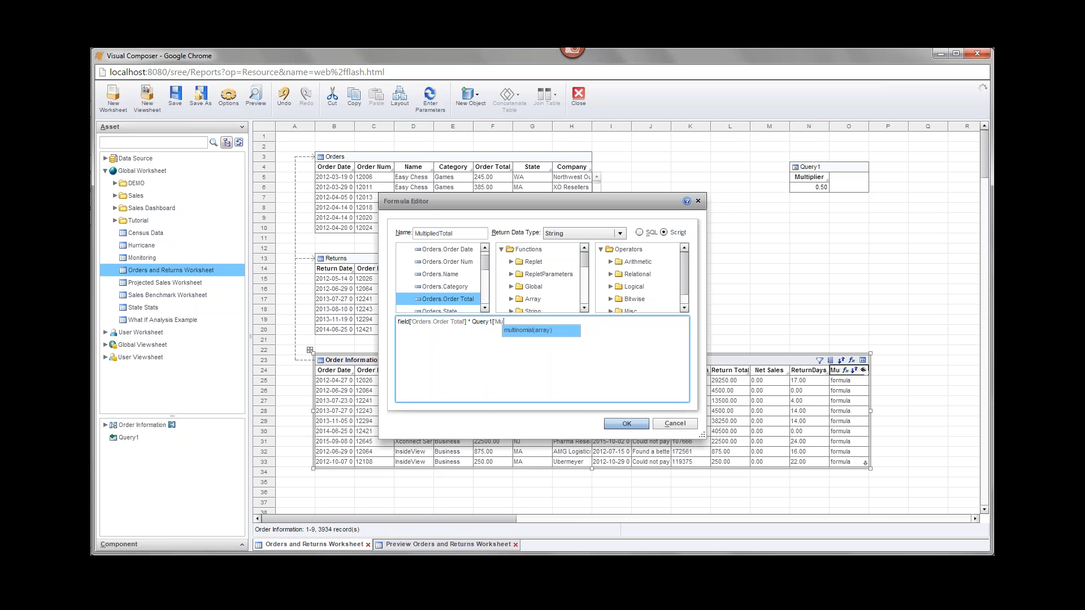
type("ltiplier")
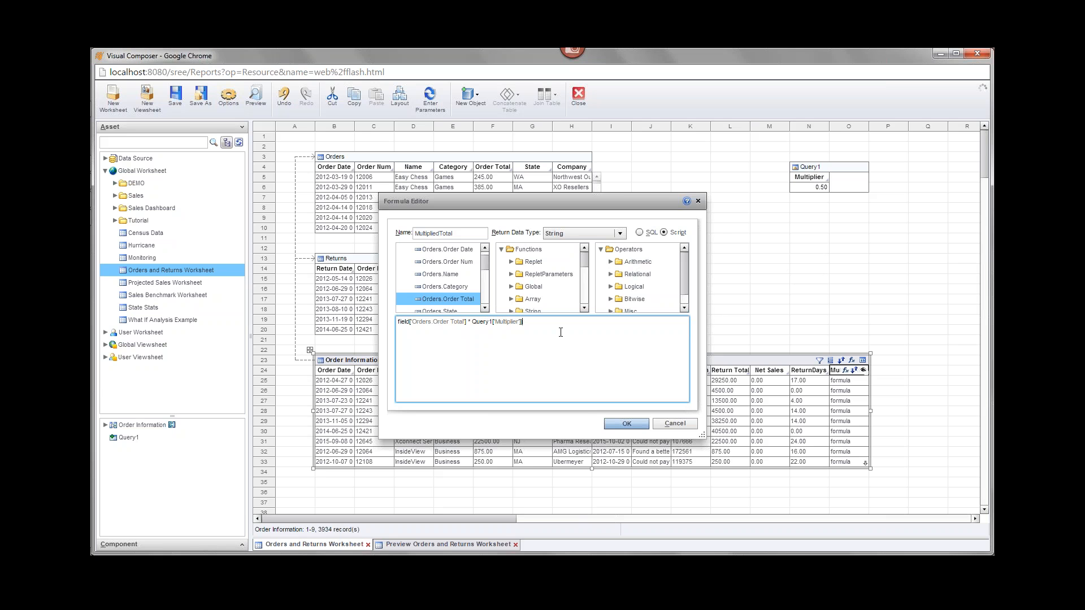
type("]")
key("BackSpace")
key("BackSpace")
key("BackSpace")
- Apply and save the MultipliedTotal formula, then change Query1's Multiplier from 0.5 to 0.3
left_click(635, 422)
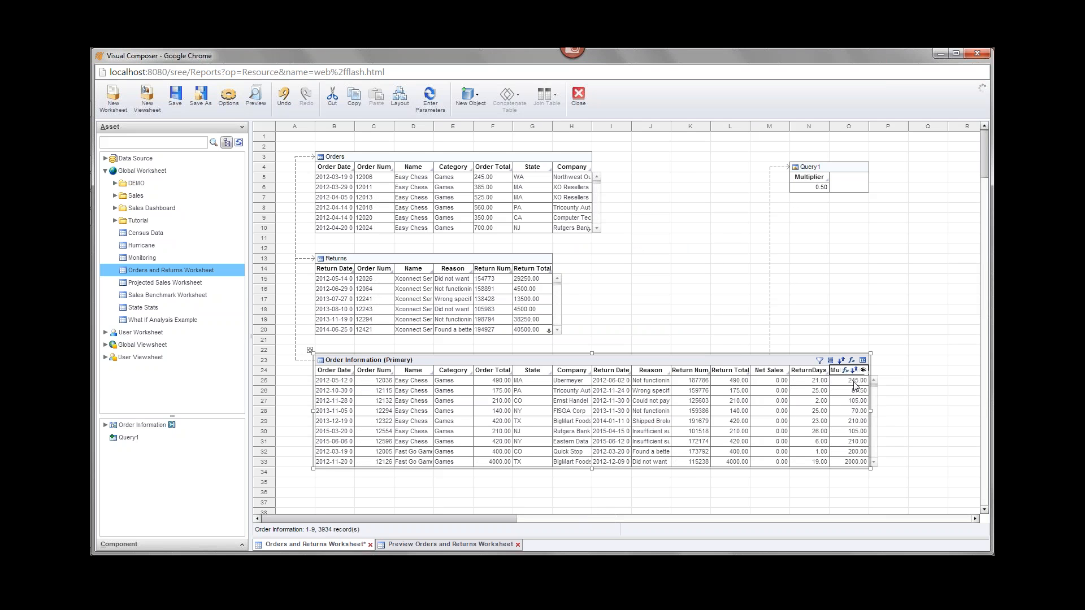
key("ctrl+s")
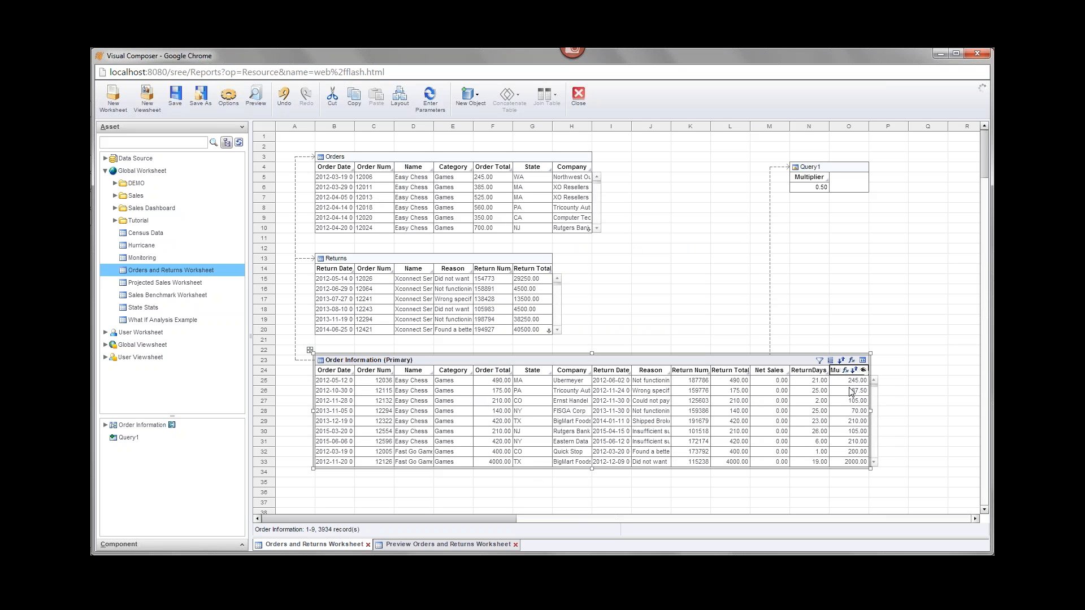
double_click(817, 186)
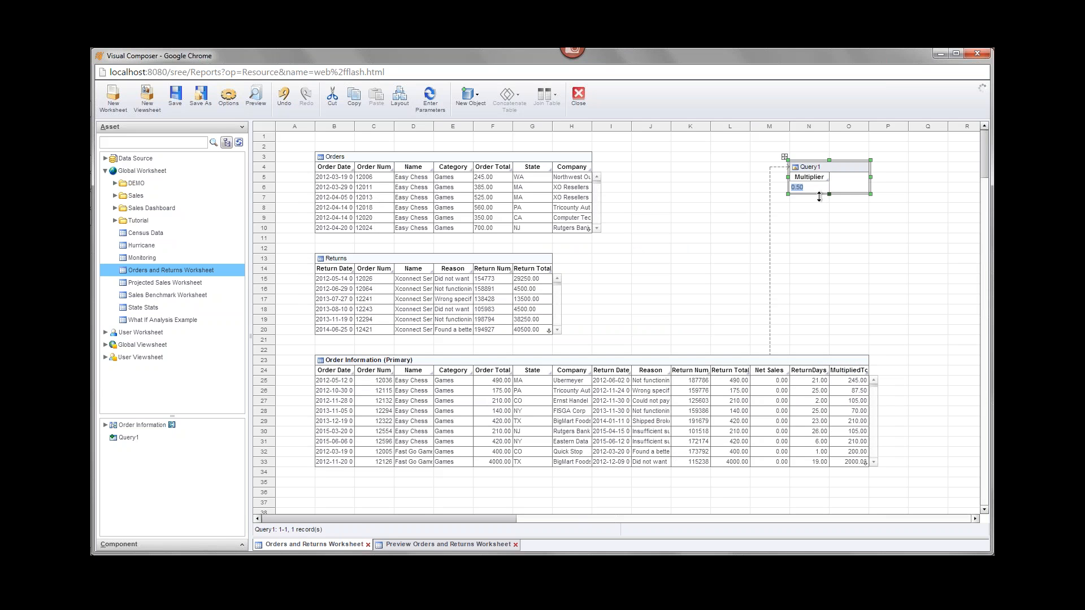
left_click(800, 189)
key("BackSpace")
type("3")
left_click(811, 266)
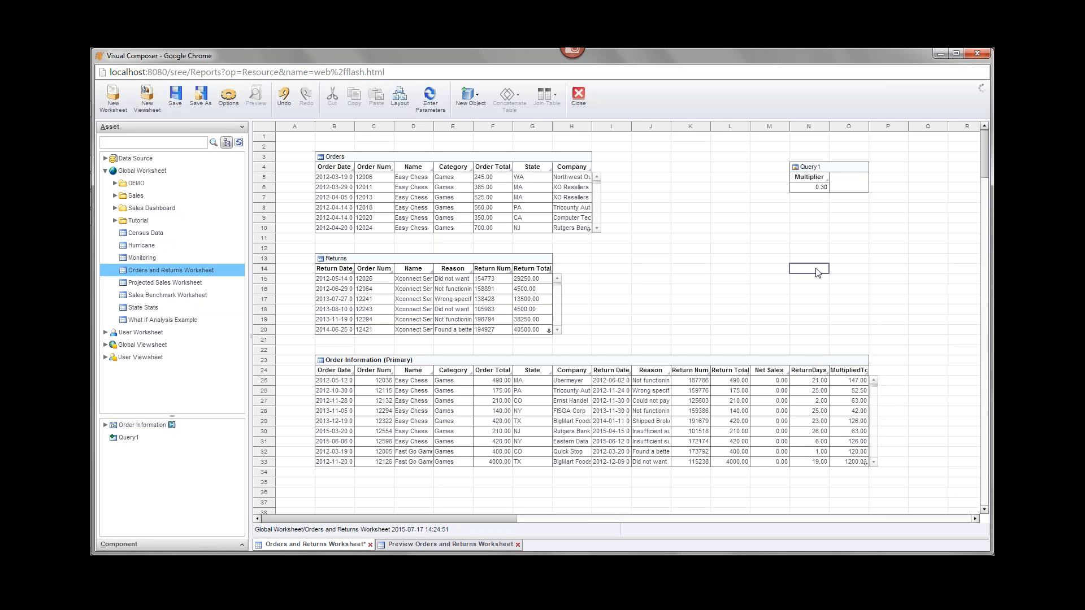
- Save the worksheet, where MultipliedTotal now turns 4000.00 into 1200.00
key("ctrl+s")
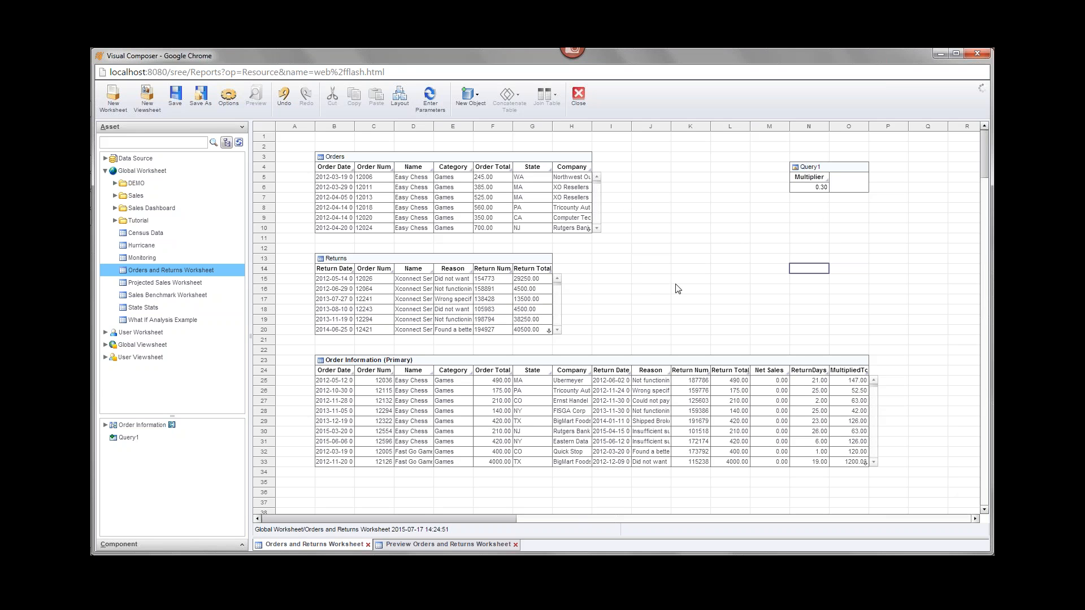
mouse_move(827, 189)
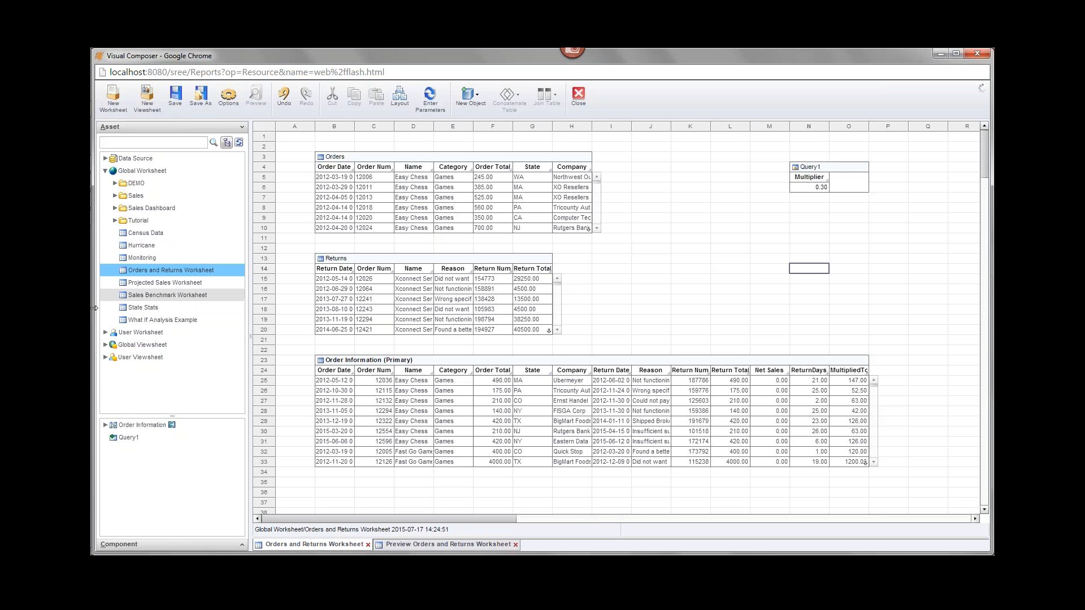
mouse_move(91, 345)
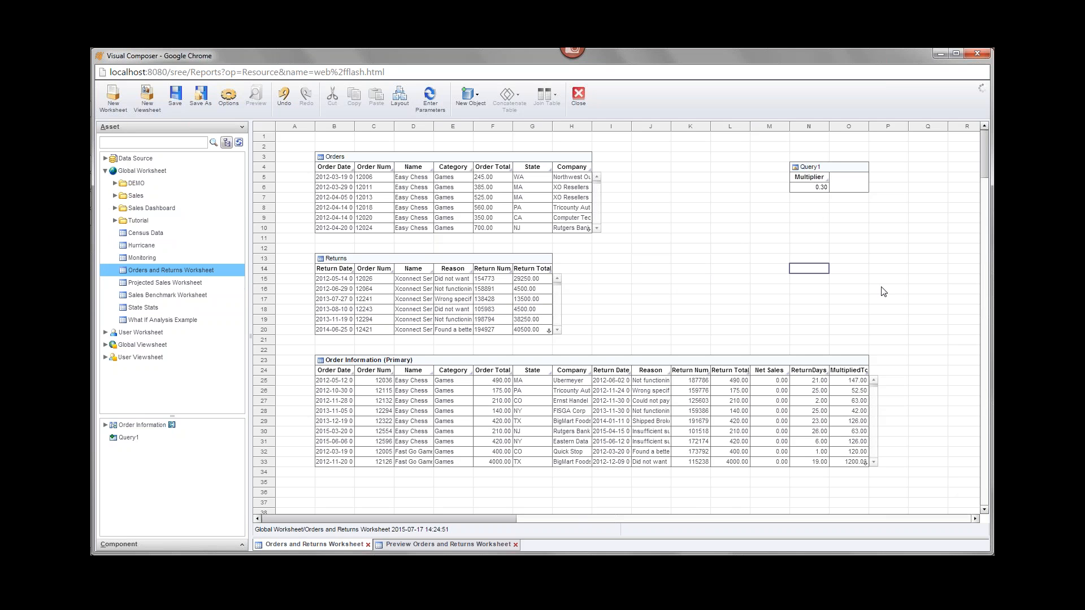